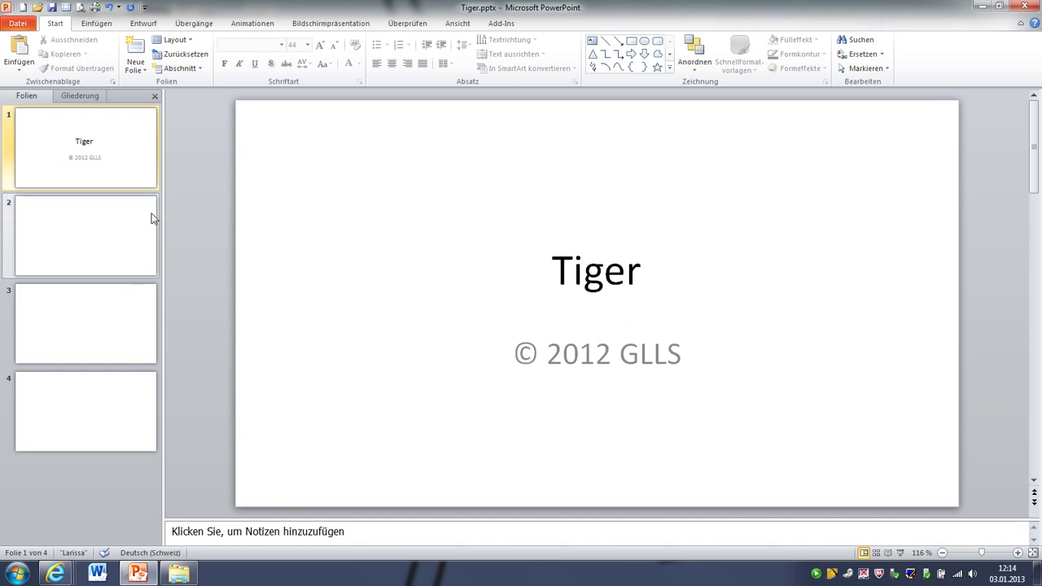
Title slide 2 'Inhaltsverzeichnis'.
left_click(121, 240)
left_click(403, 169)
type("I")
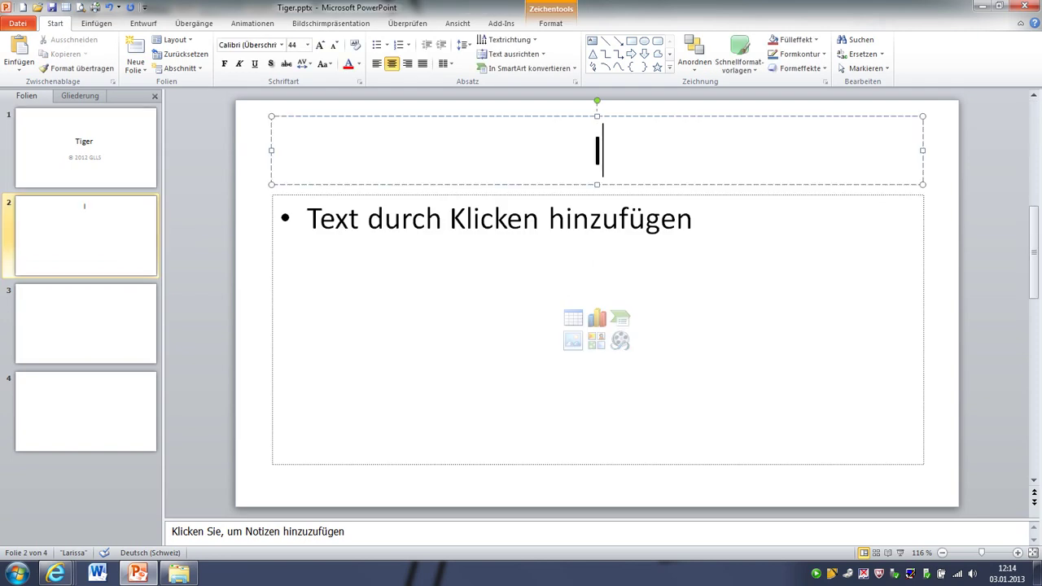
type("nhaltsver")
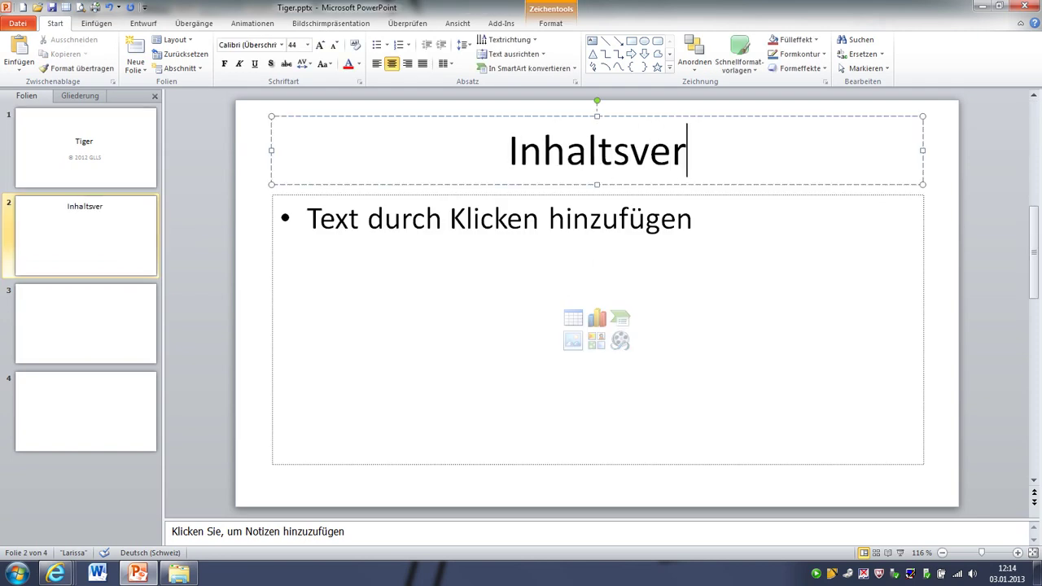
type("zeichni")
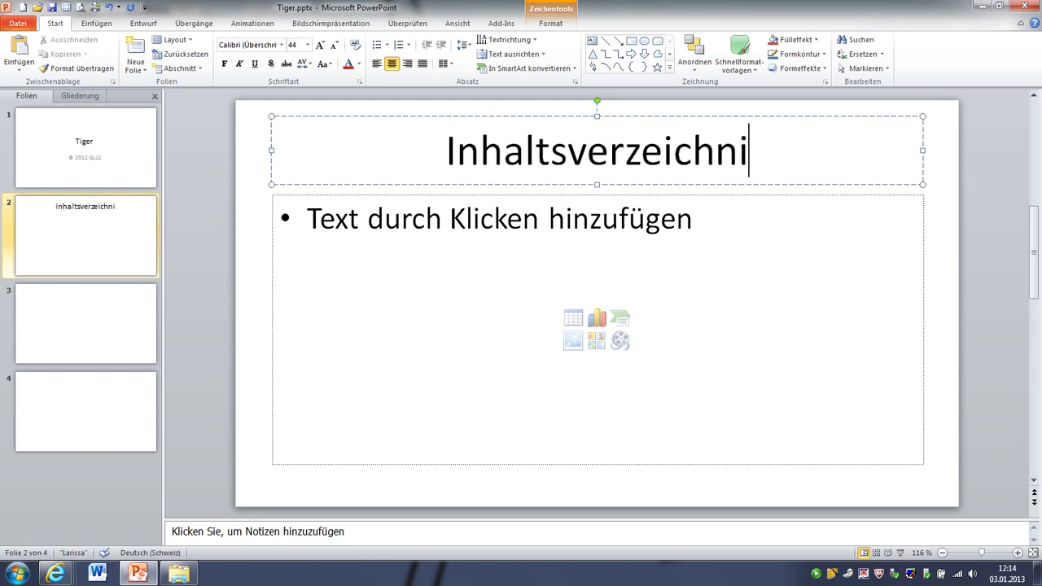
type("s")
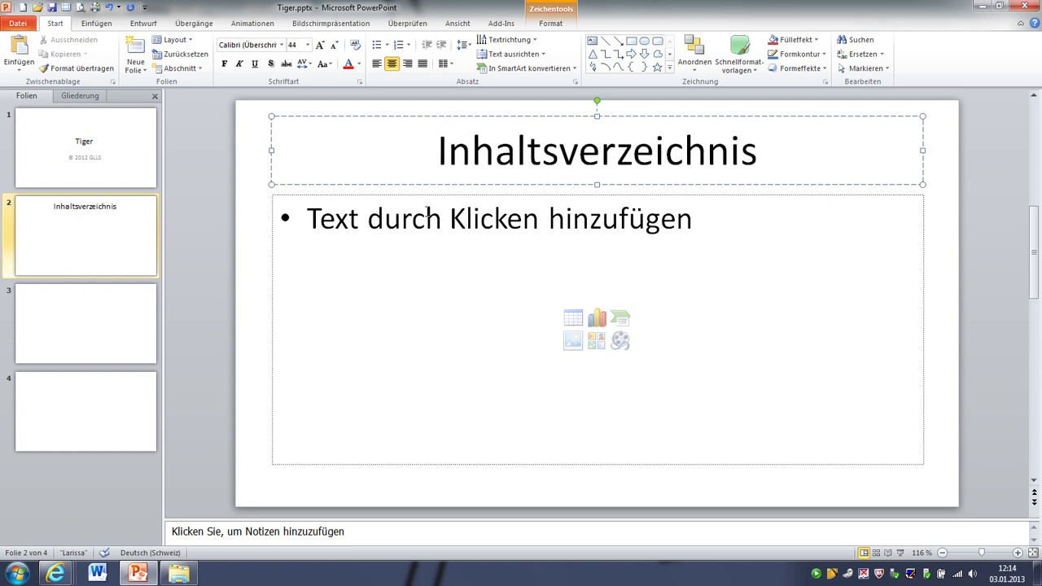
List Merkmale, Stammesgeschichte, Lebensgewohnheiten and Mythen und Legenden as bullets in the body.
left_click(446, 227)
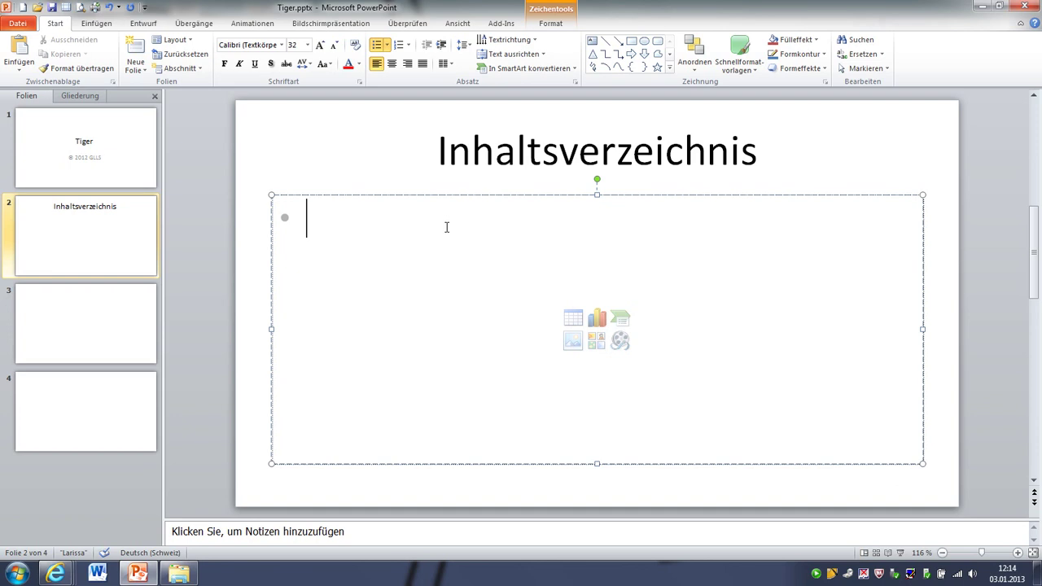
type("Me")
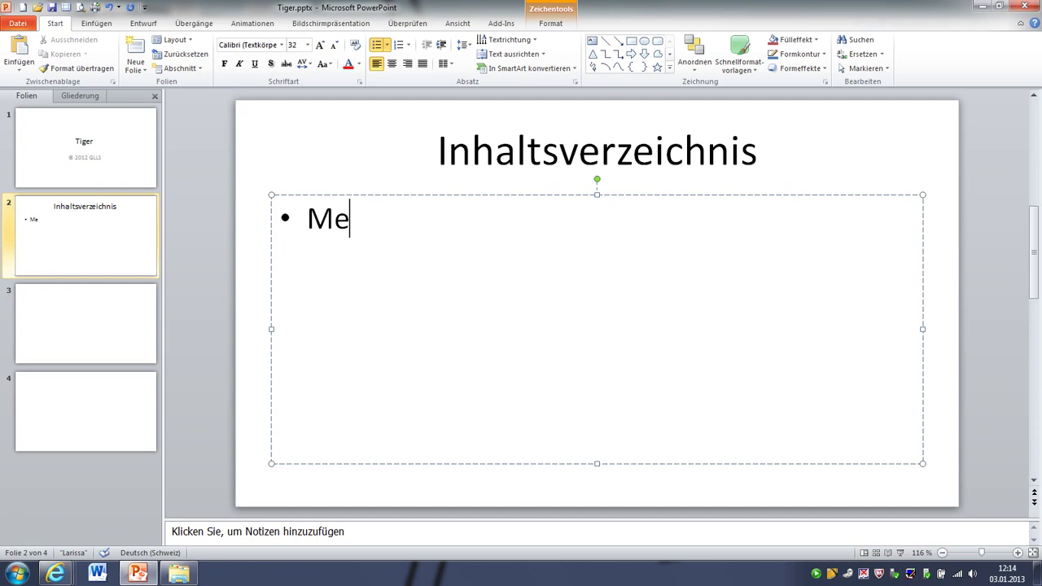
type("rkmale ")
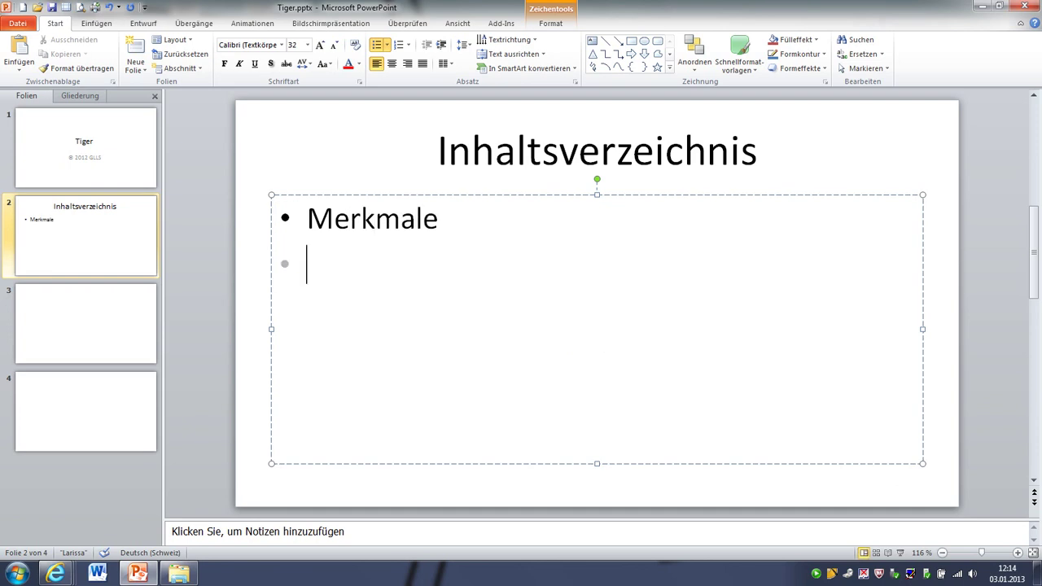
type("Stamme")
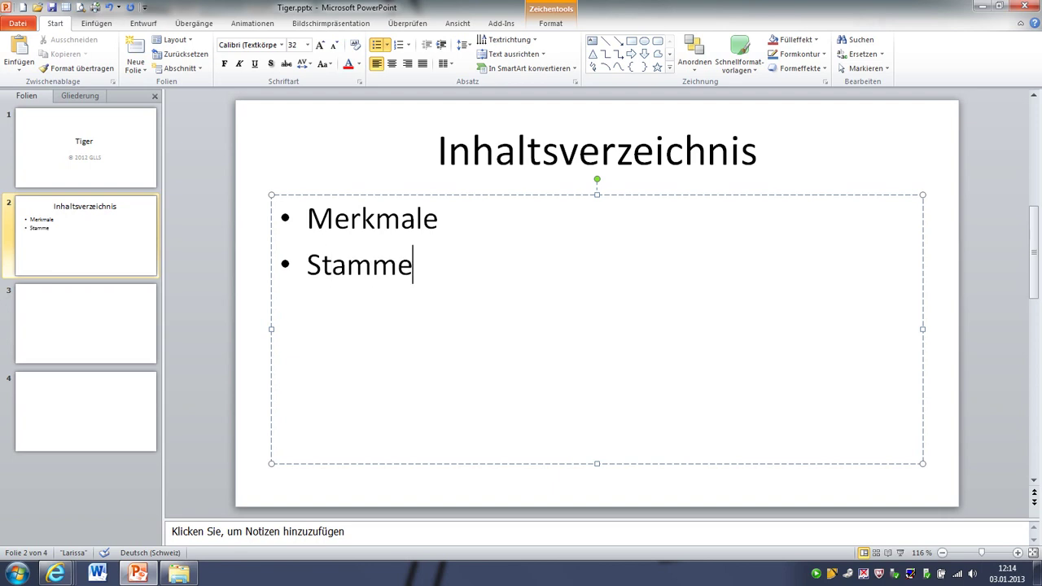
type("sgesch")
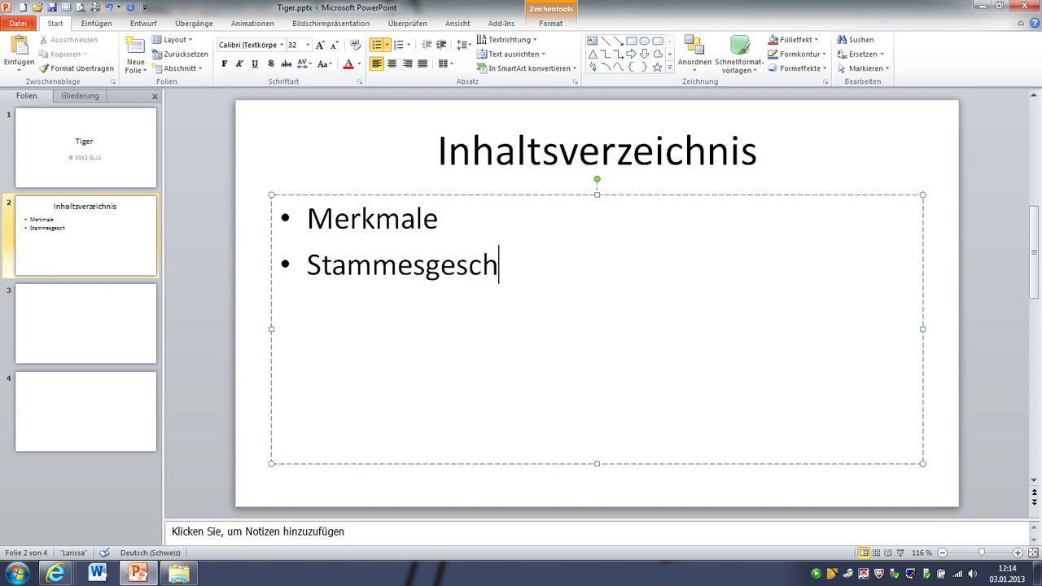
type("ichte")
key("Return")
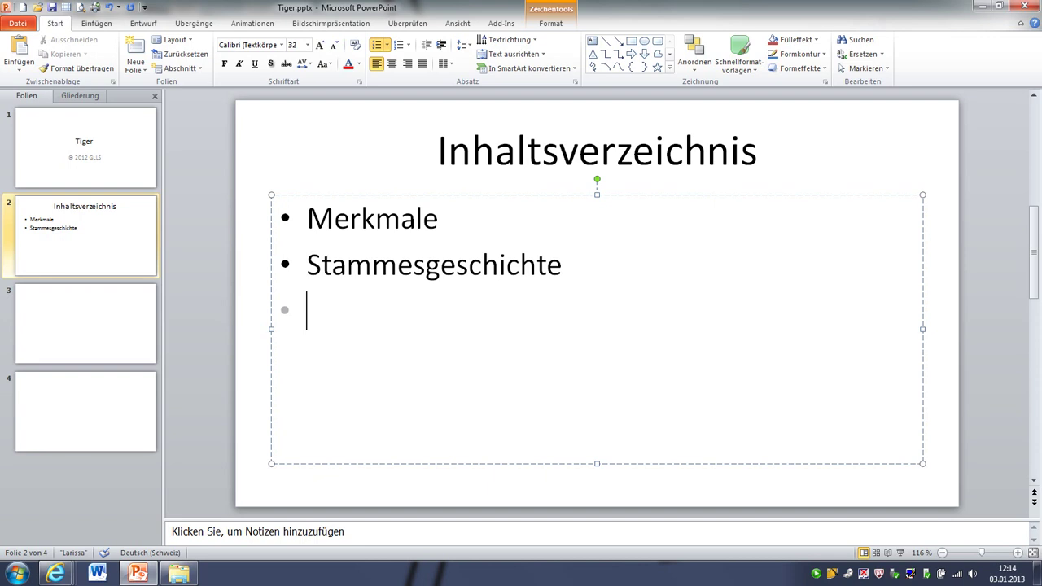
type("Lebens")
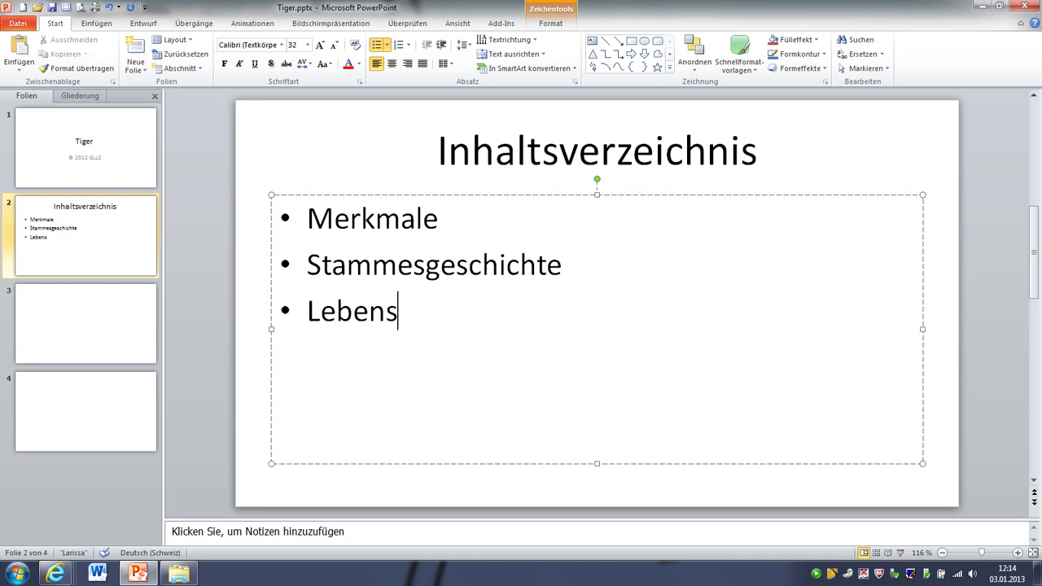
type("gewohn")
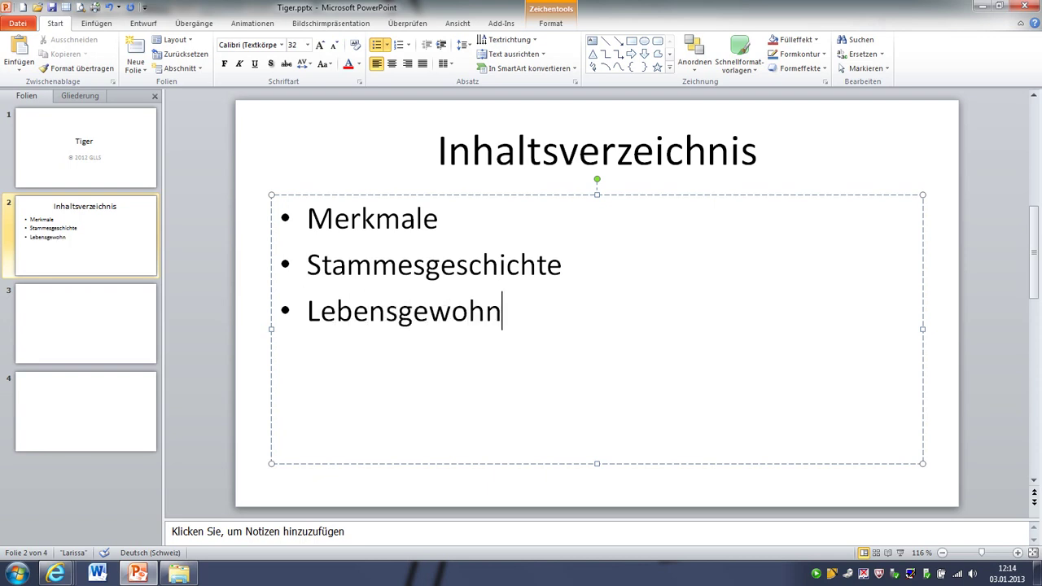
type("heiten")
key("Return")
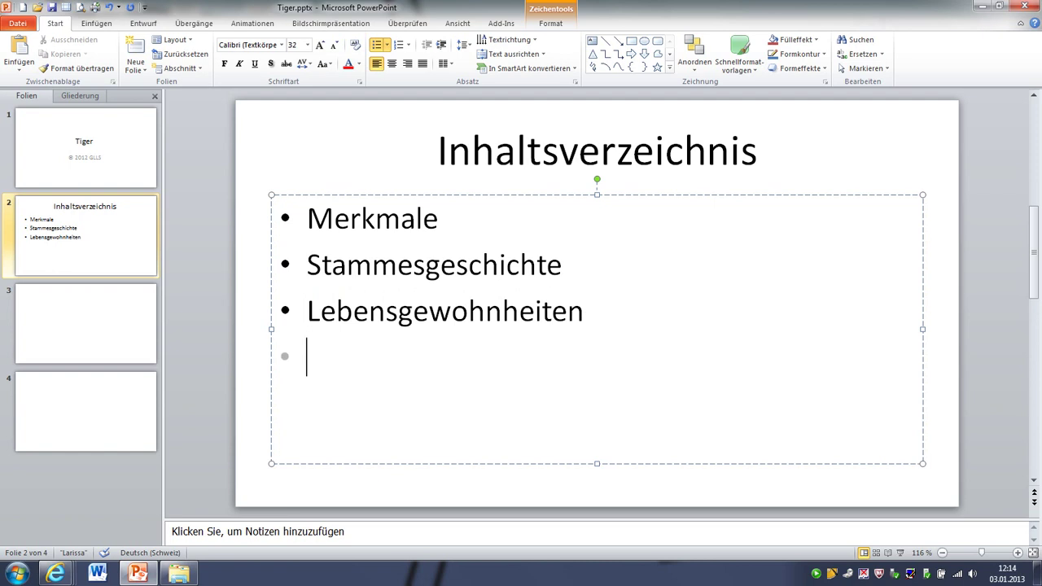
type("Mythe")
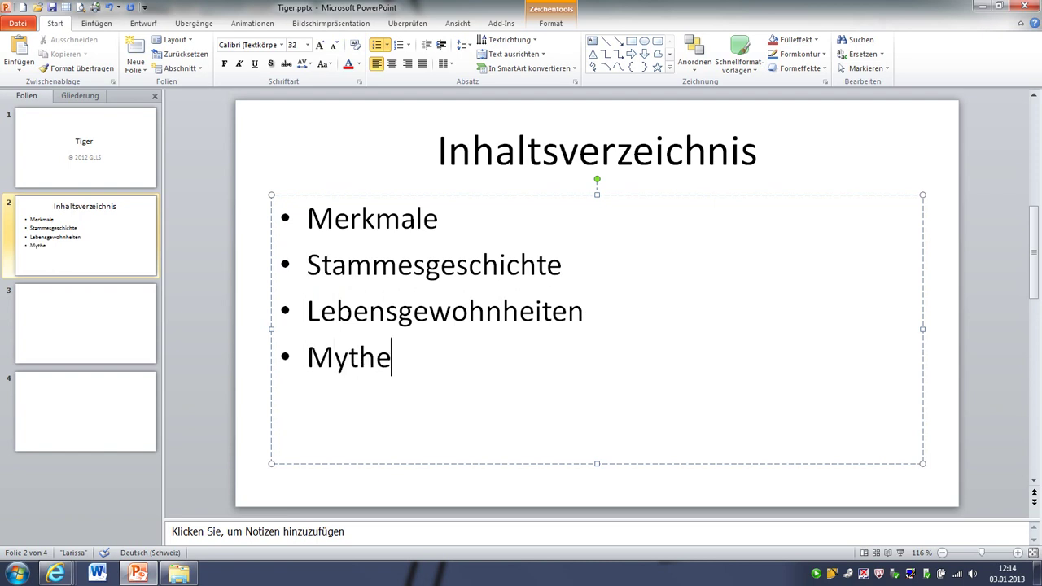
type("n und L")
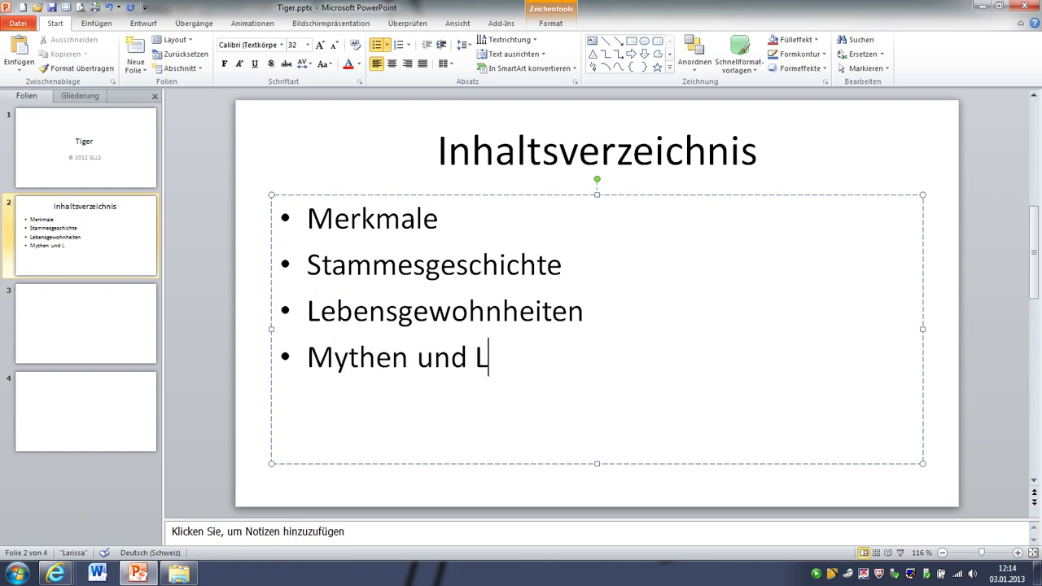
type("egenden")
Add the bullets Vorkommen und Bestand, Video and Quiz to the topic list.
key("Return")
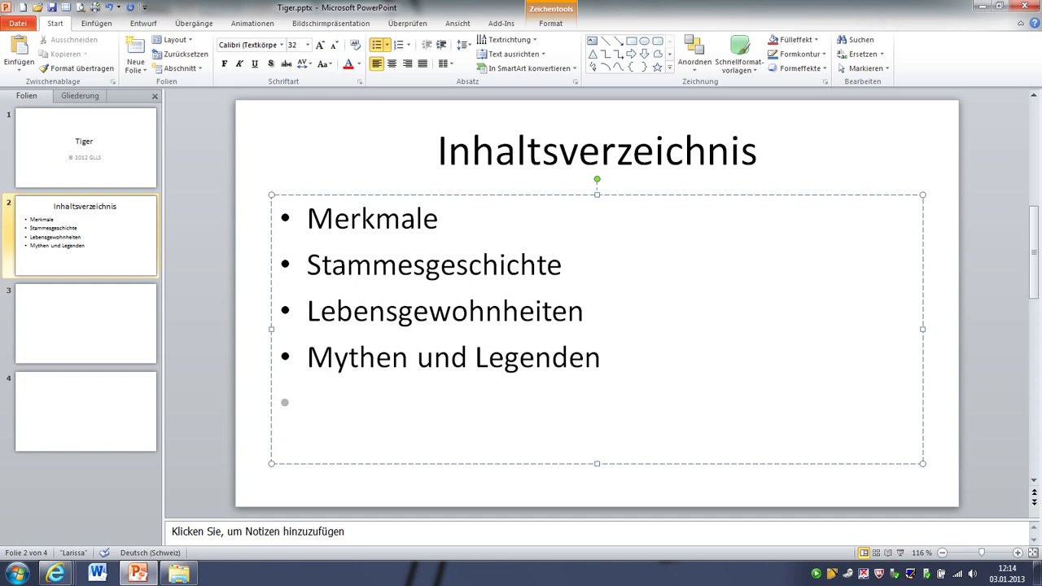
type("Vorh")
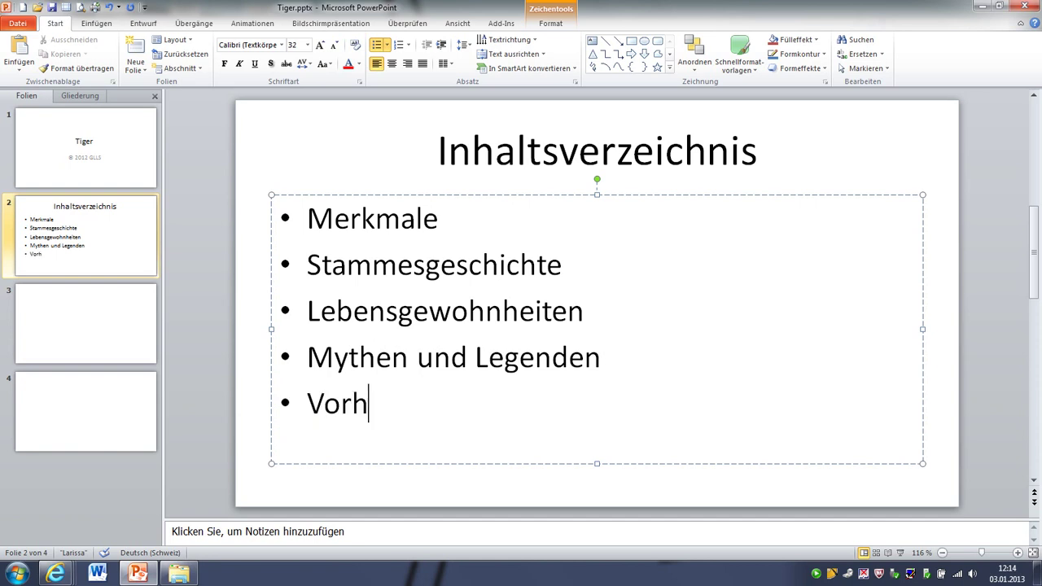
key("BackSpace")
type("kommen")
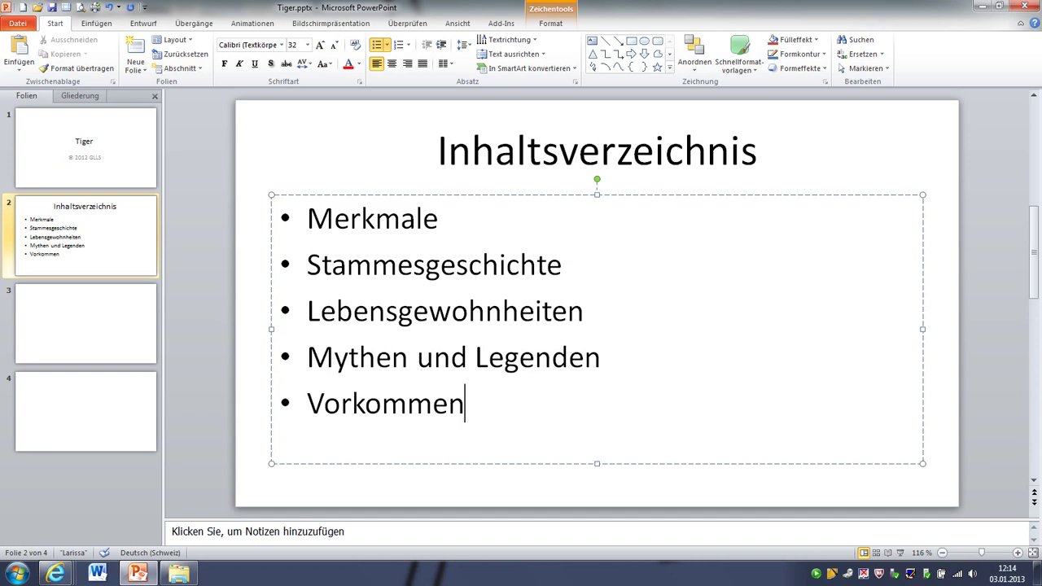
type(" und Best")
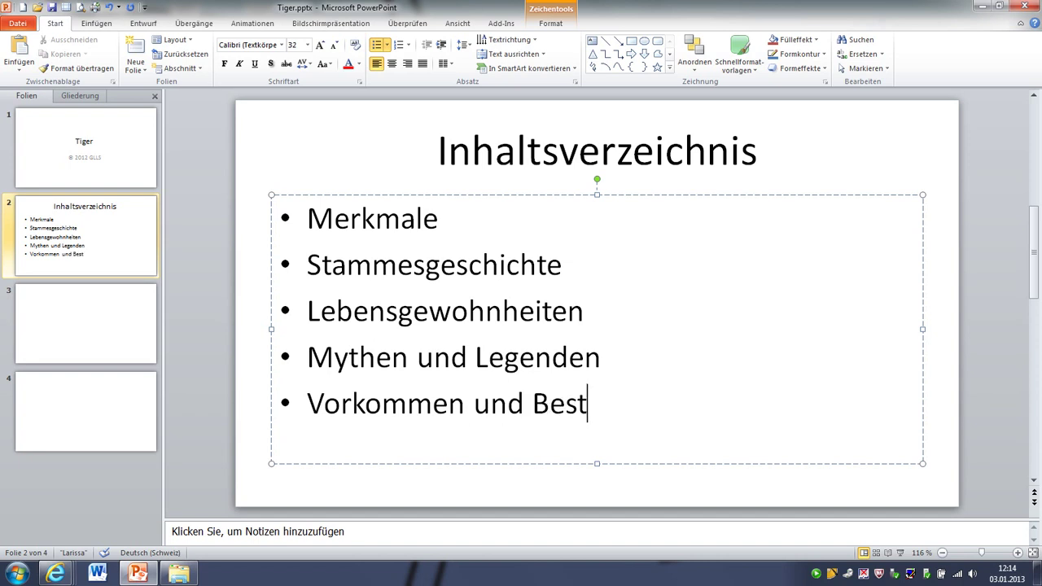
type("and")
key("Return")
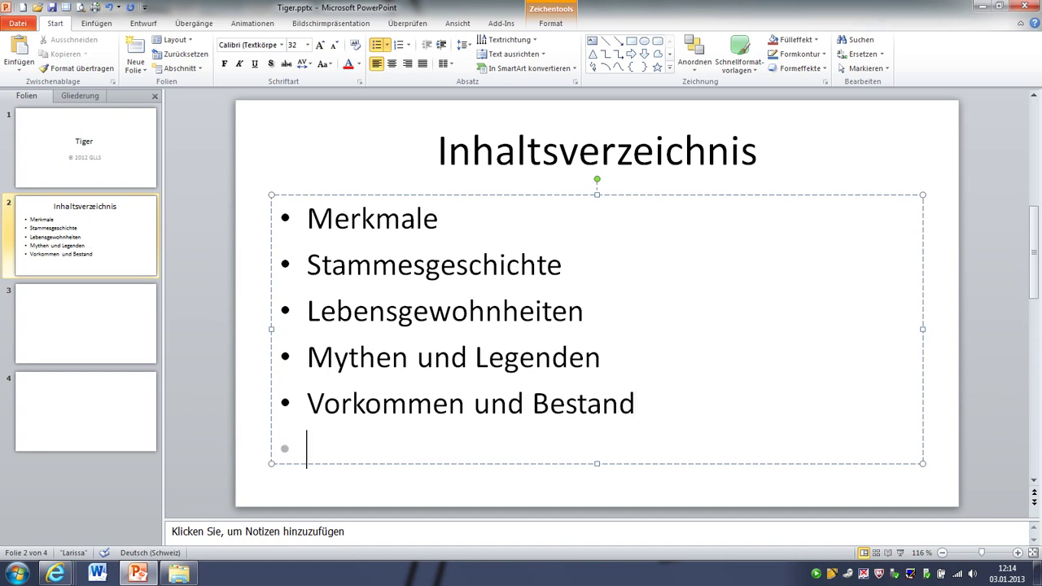
type("Video")
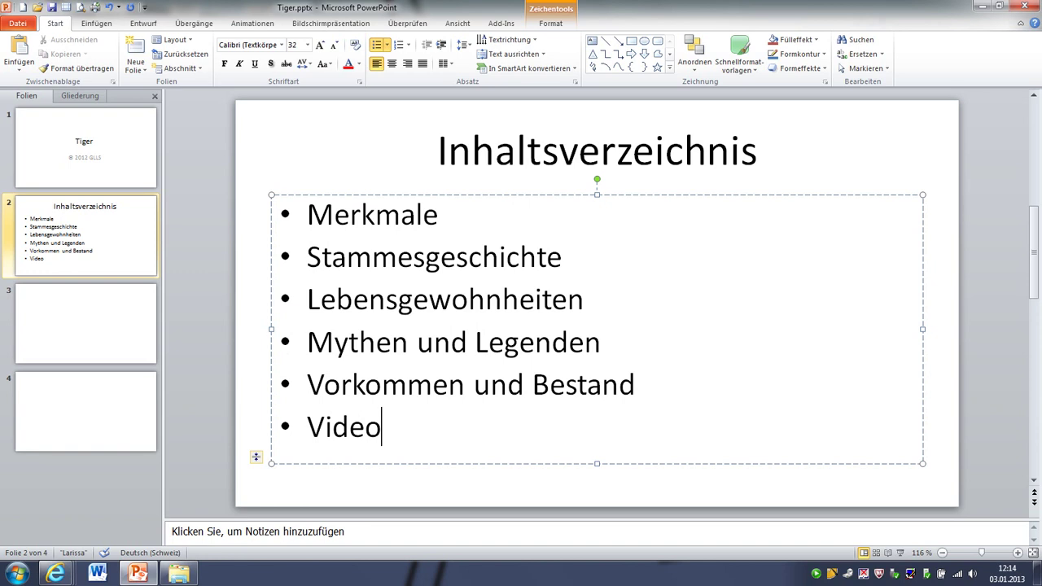
key("Return")
type("Qu")
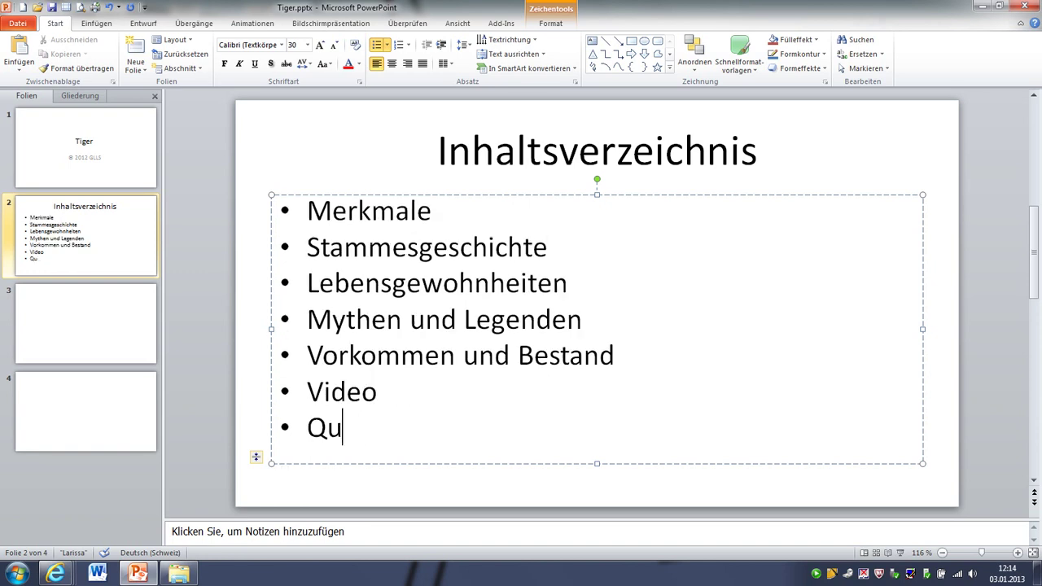
type("iz")
left_click_drag(383, 432, 274, 175)
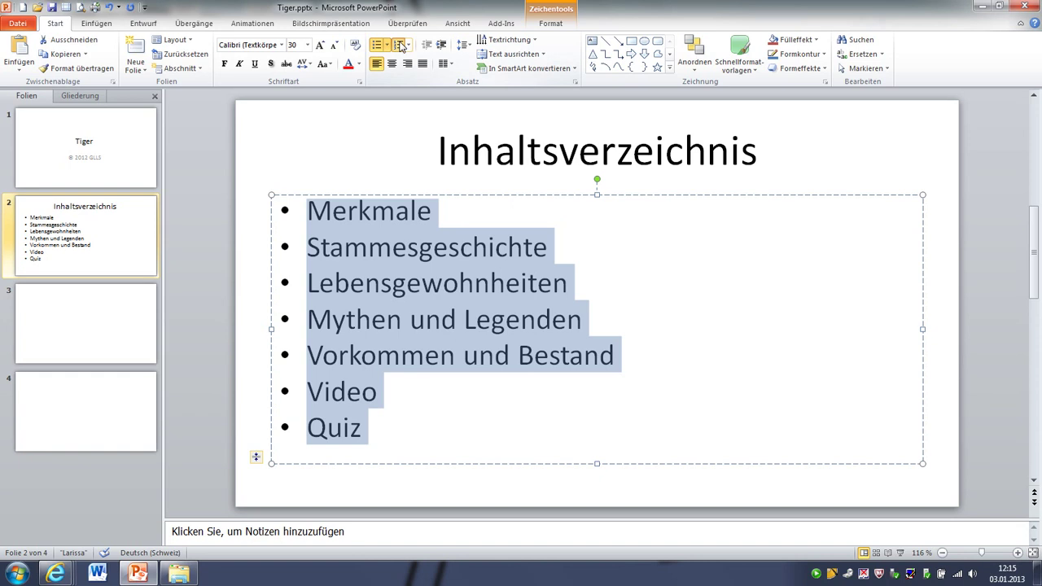
left_click(399, 45)
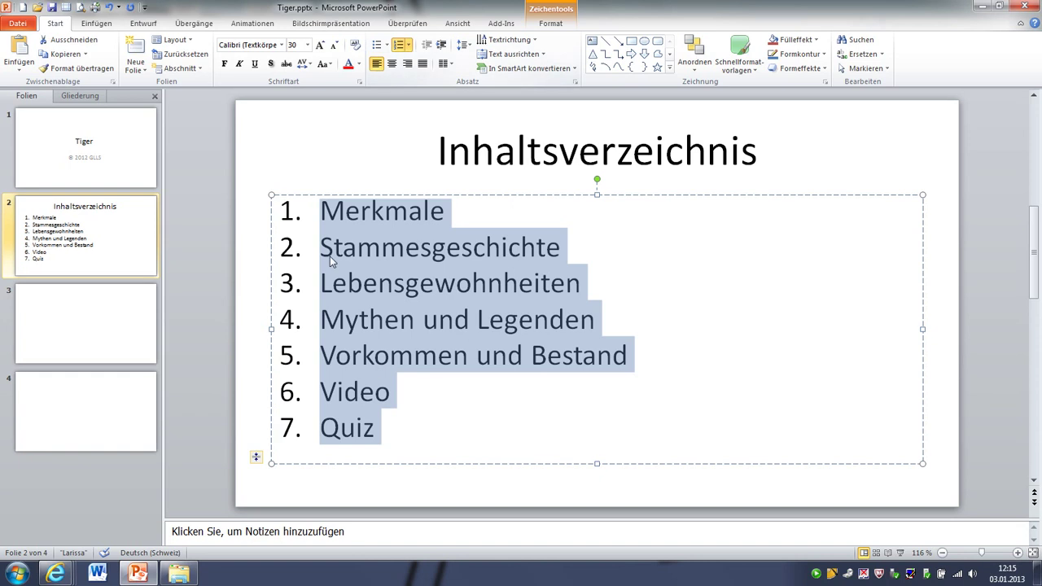
left_click(377, 45)
left_click_drag(410, 426, 375, 235)
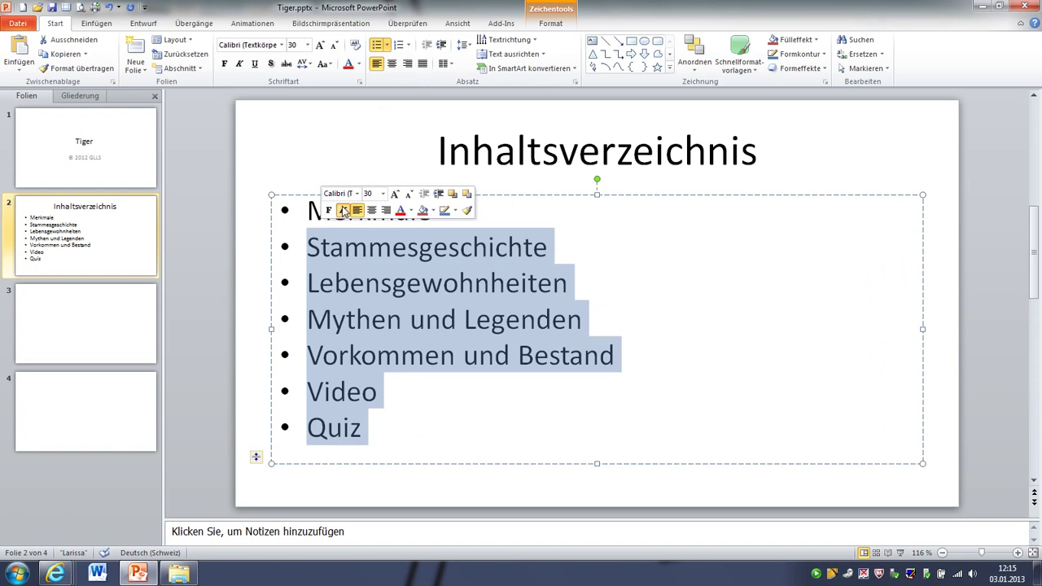
left_click(342, 210)
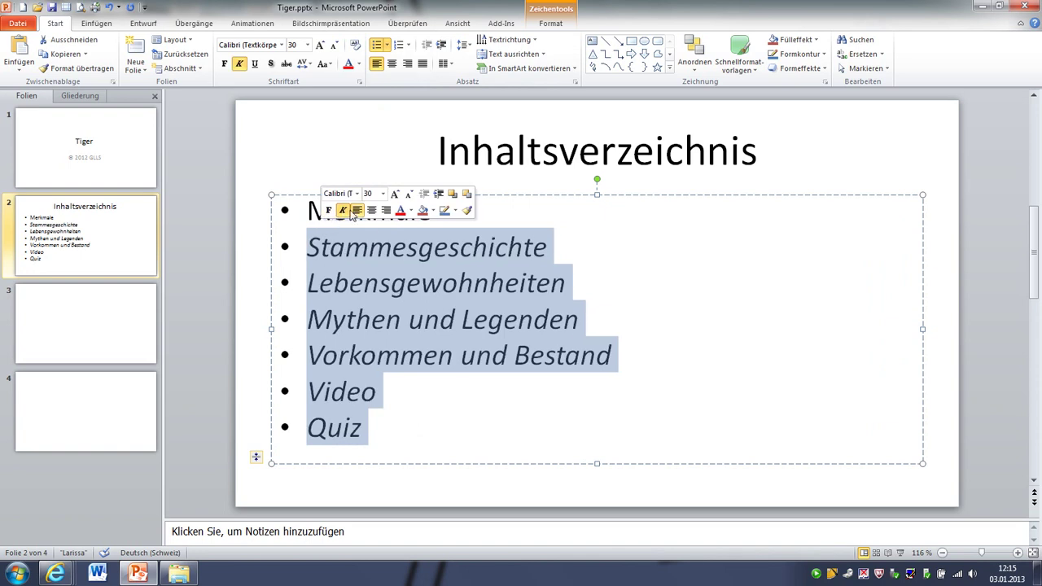
left_click(345, 211)
left_click(612, 232)
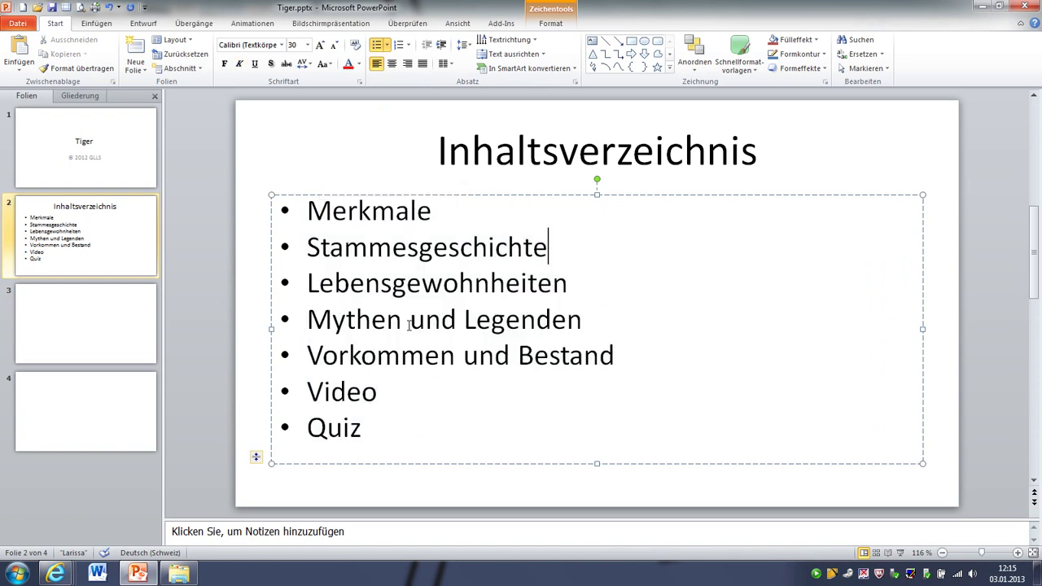
left_click(117, 323)
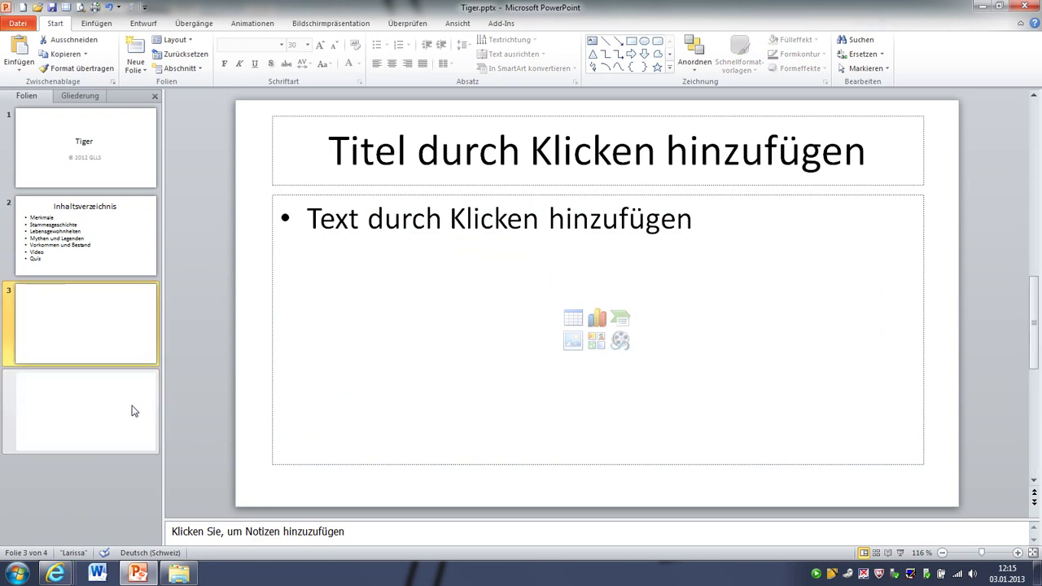
Title slide 3 'Merkmale' and slide 4 'Stammesgeschichte'.
left_click(134, 411)
left_click(126, 342)
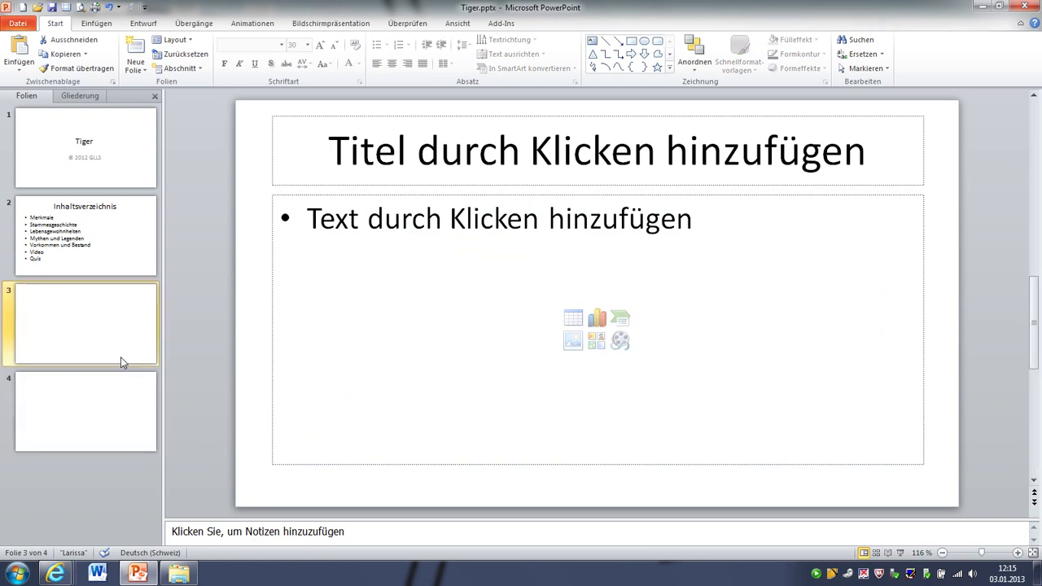
left_click(404, 143)
type("Merkmale")
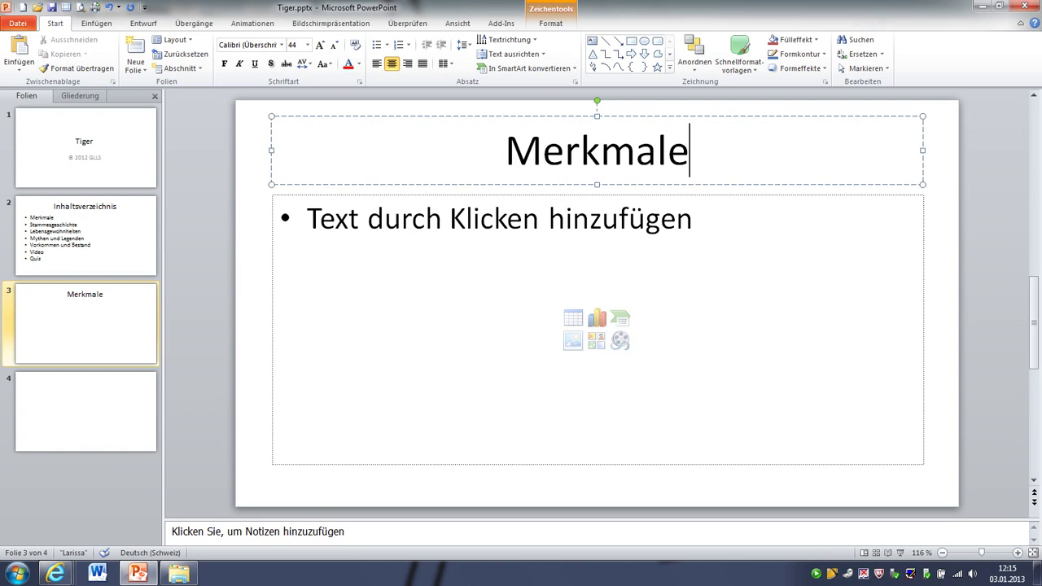
left_click(96, 425)
left_click(494, 164)
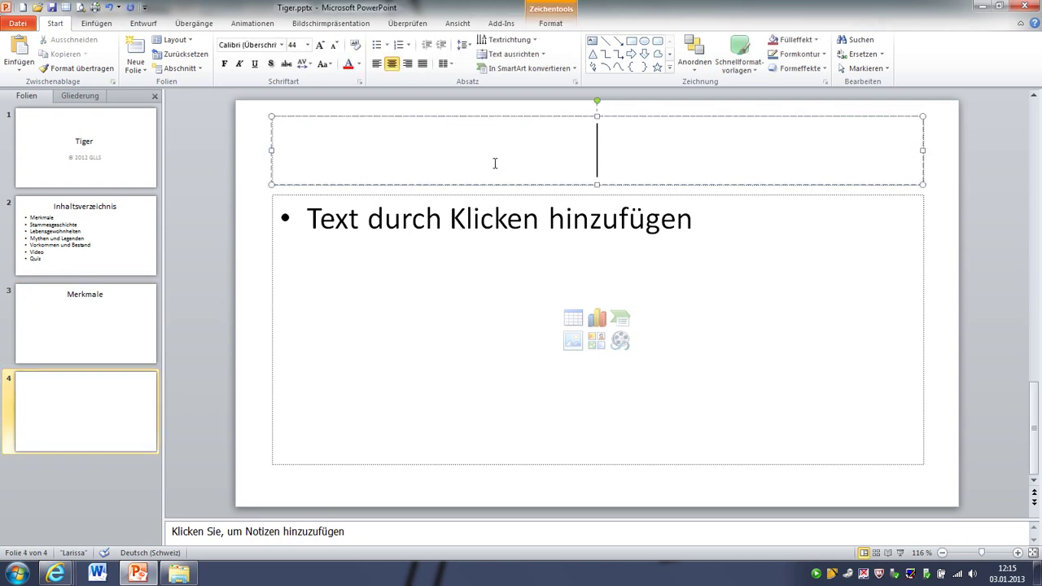
type("Sta")
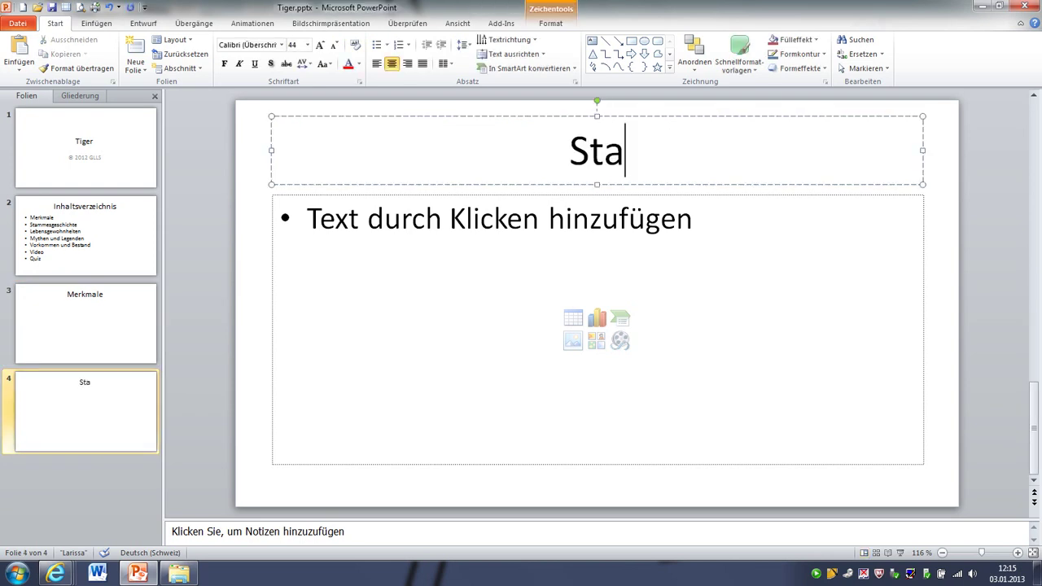
type("mmesgeschi")
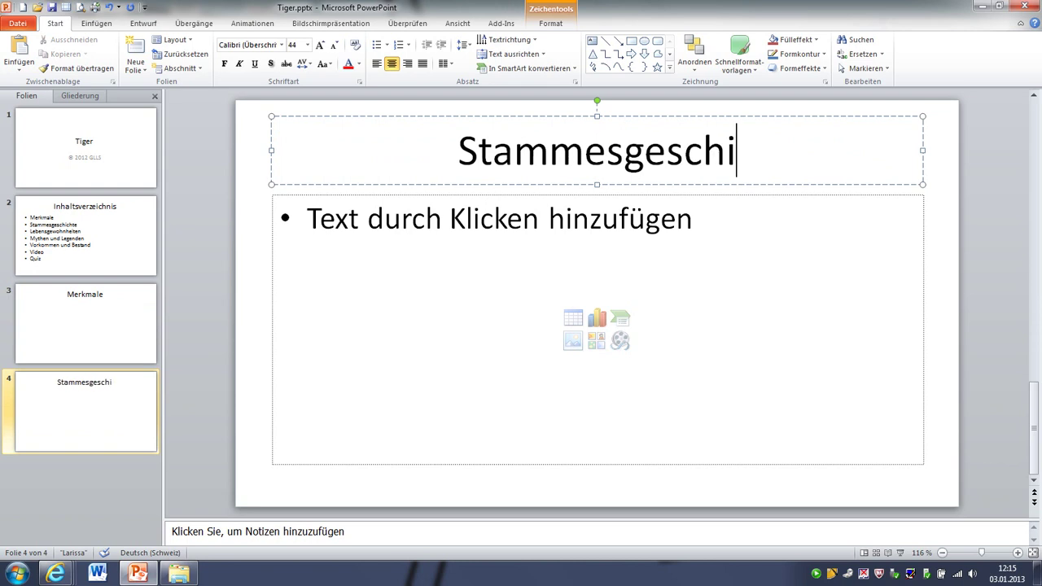
type("chte")
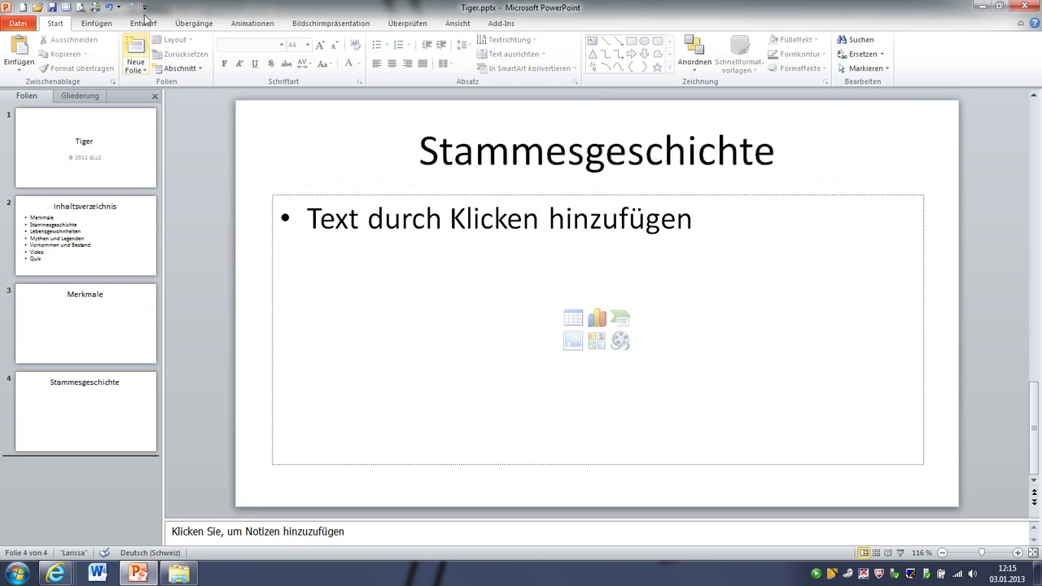
Add new slides titled 'Mythen und Legenden' and 'Vorkommen und Bestand'.
left_click(135, 51)
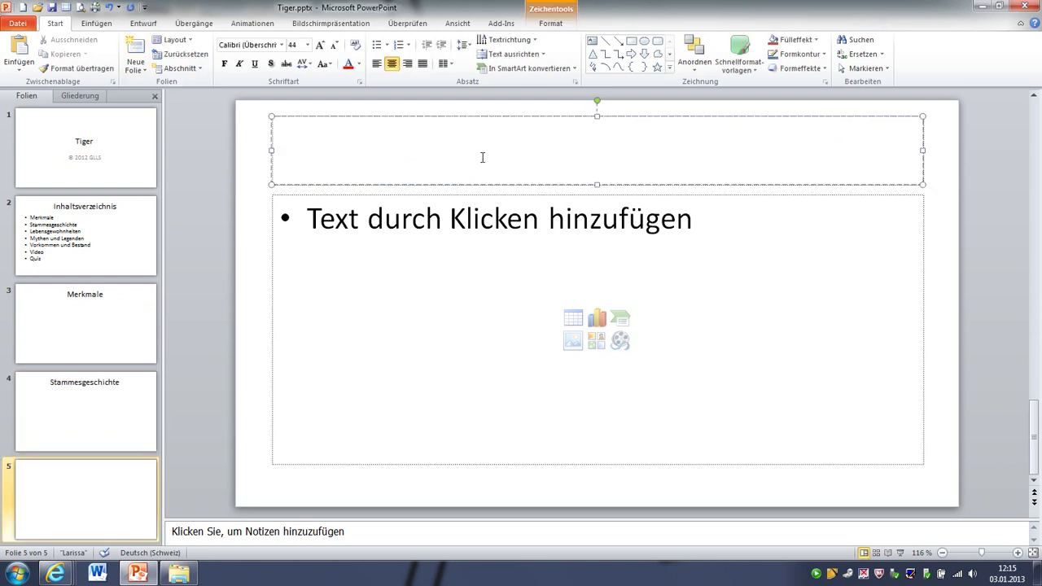
type("Myt")
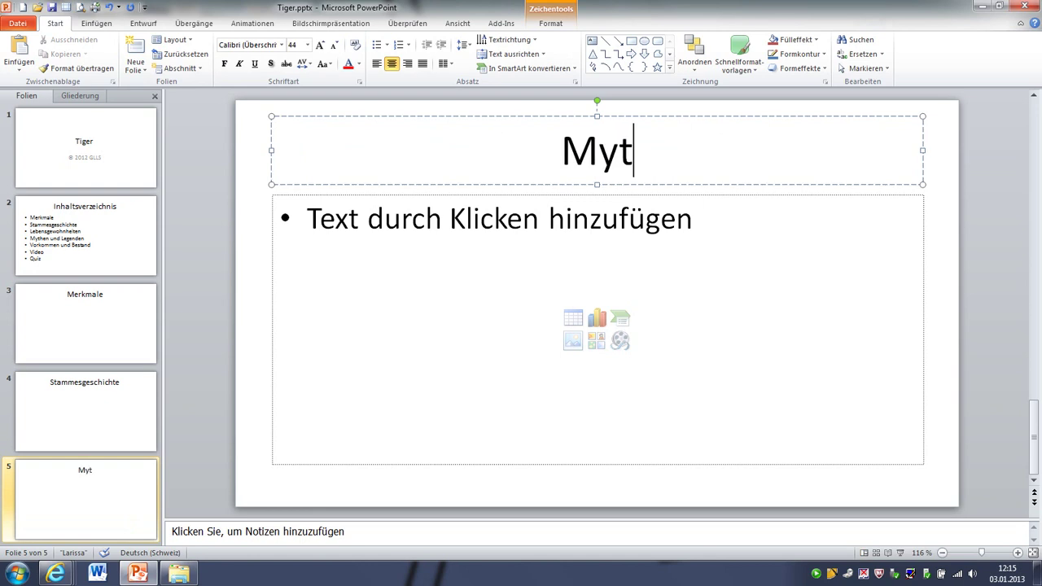
type("hen und Le")
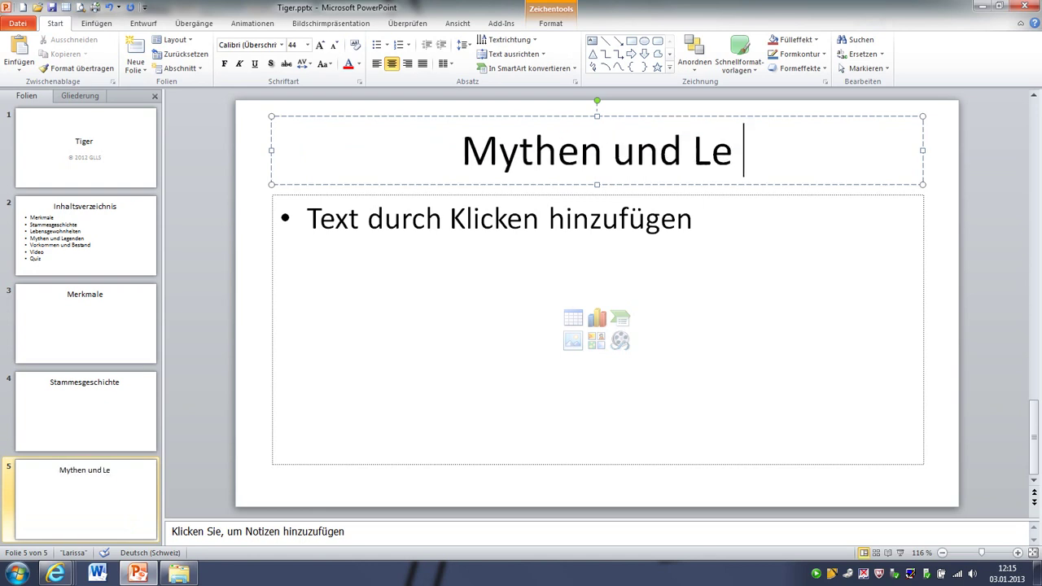
type("genden")
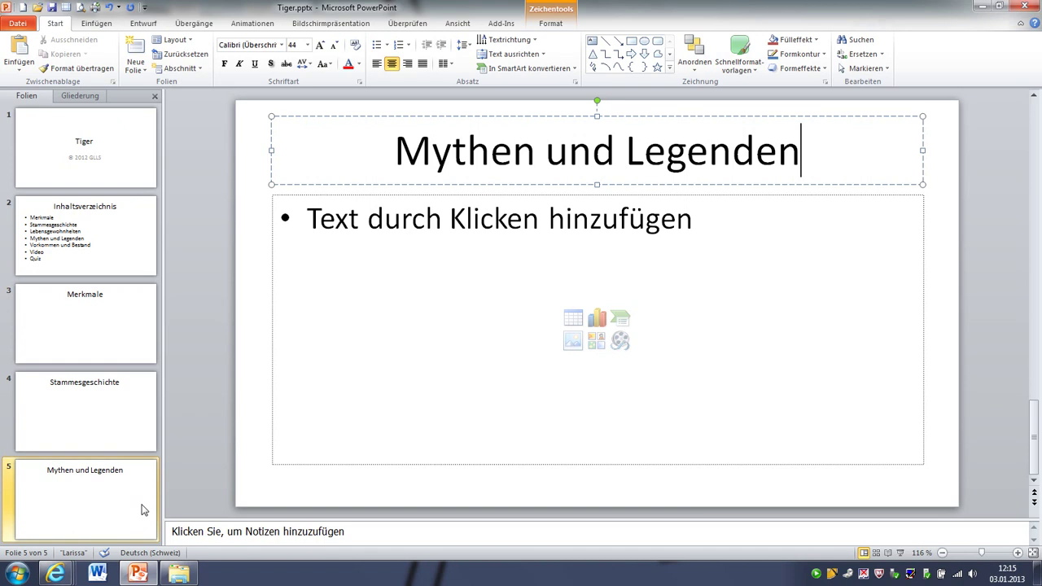
left_click(135, 50)
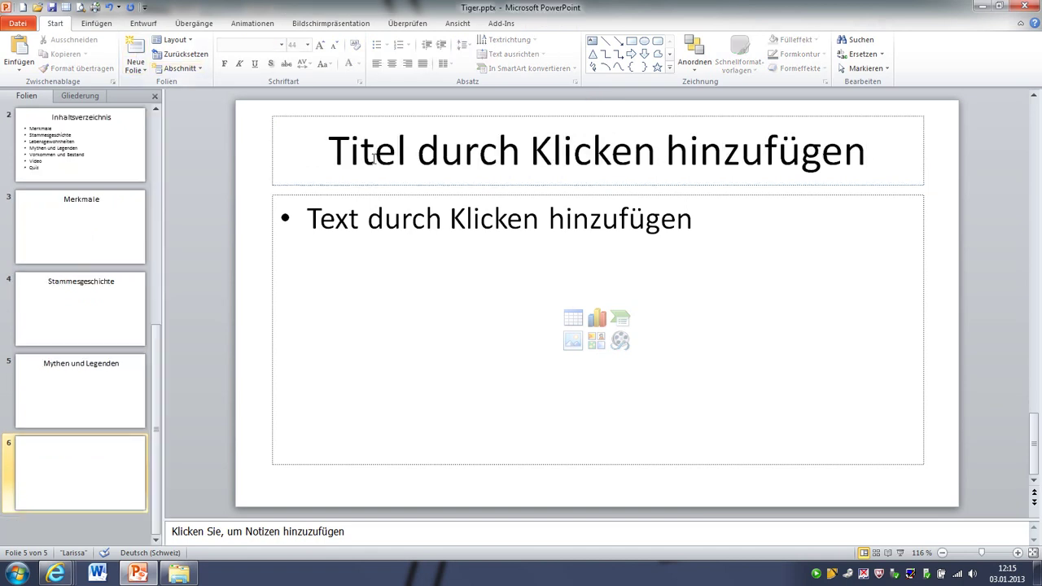
left_click(400, 154)
type("V")
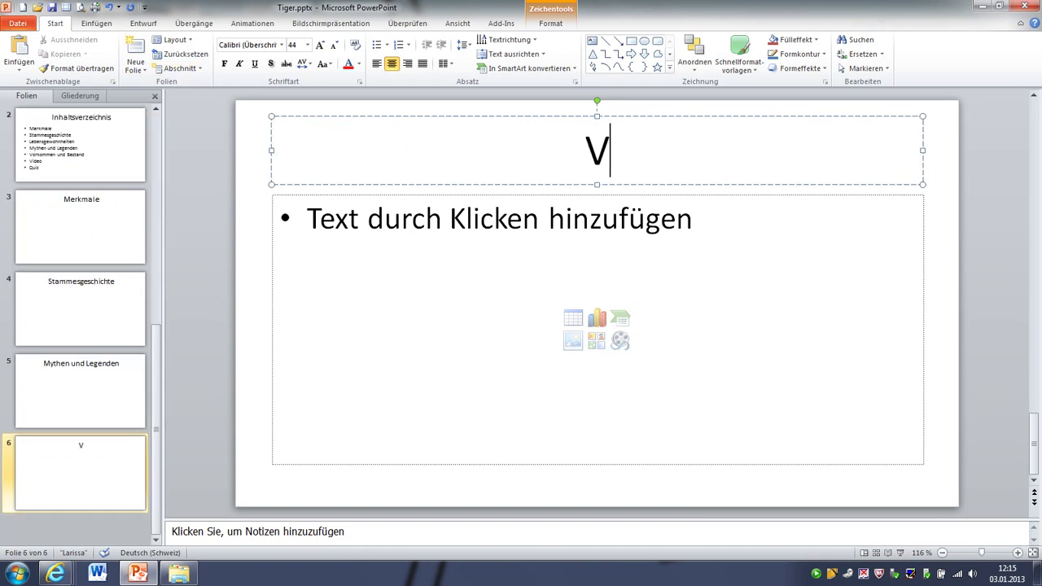
type("orko")
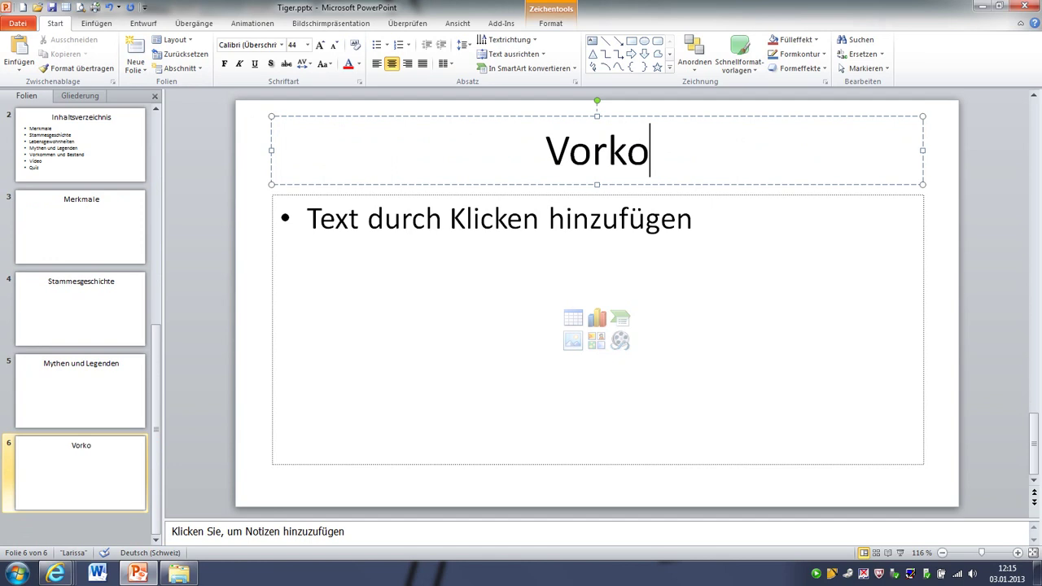
type("mmen und Be")
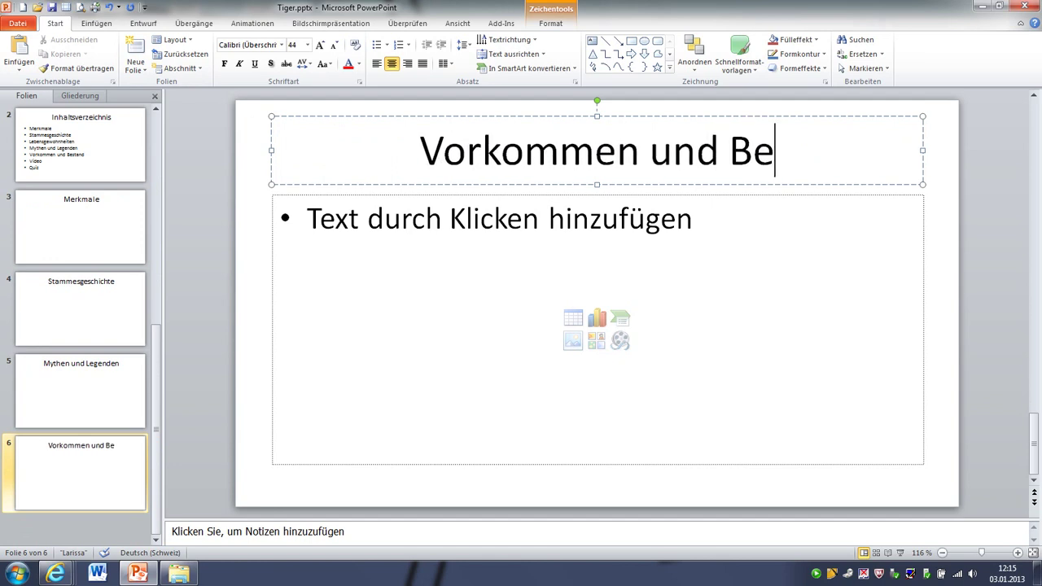
type("stand")
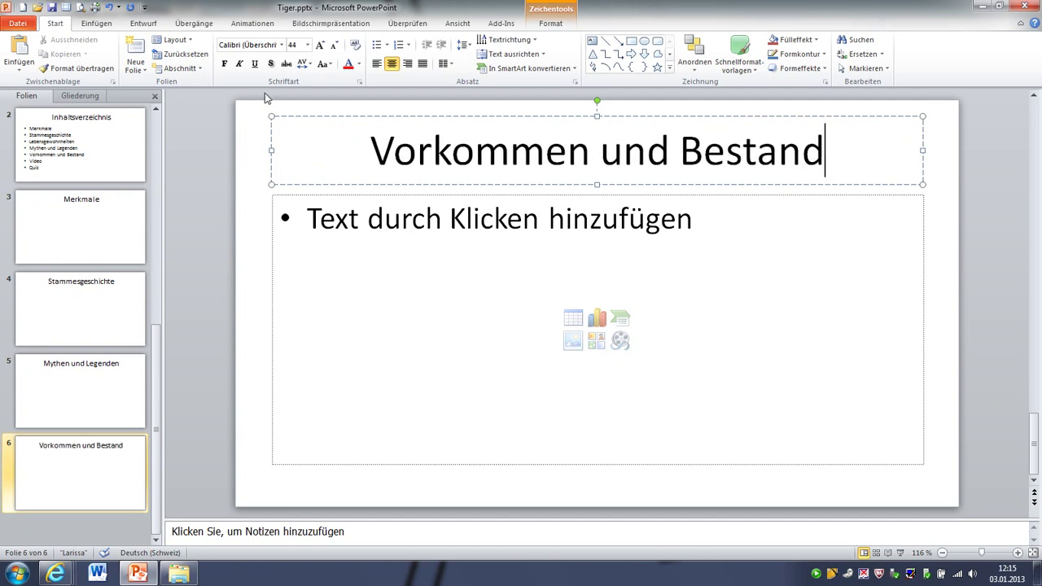
Add two more slides titled 'Video' and 'Quiz'.
left_click(133, 52)
left_click(610, 151)
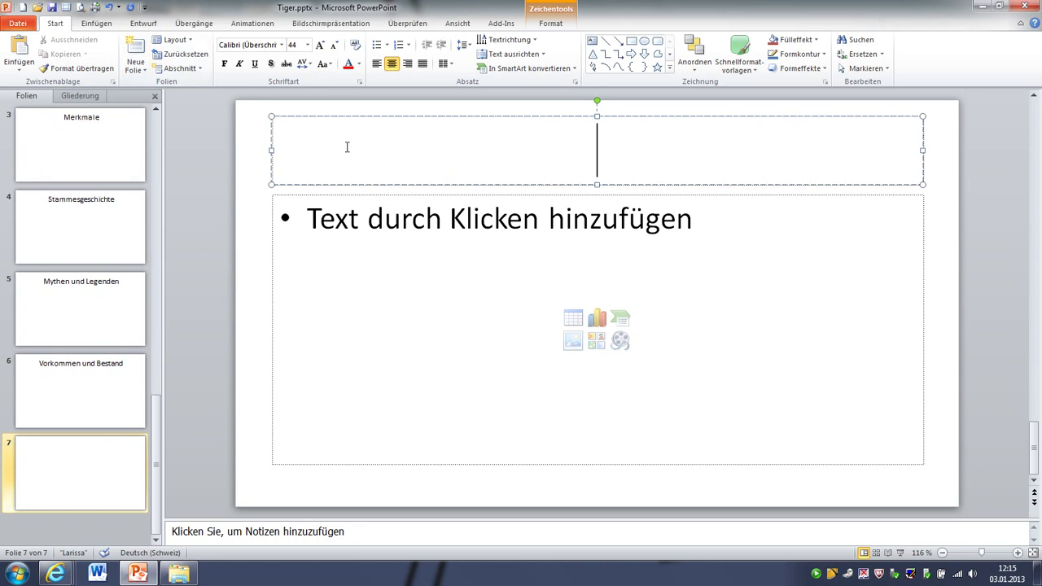
type("Video")
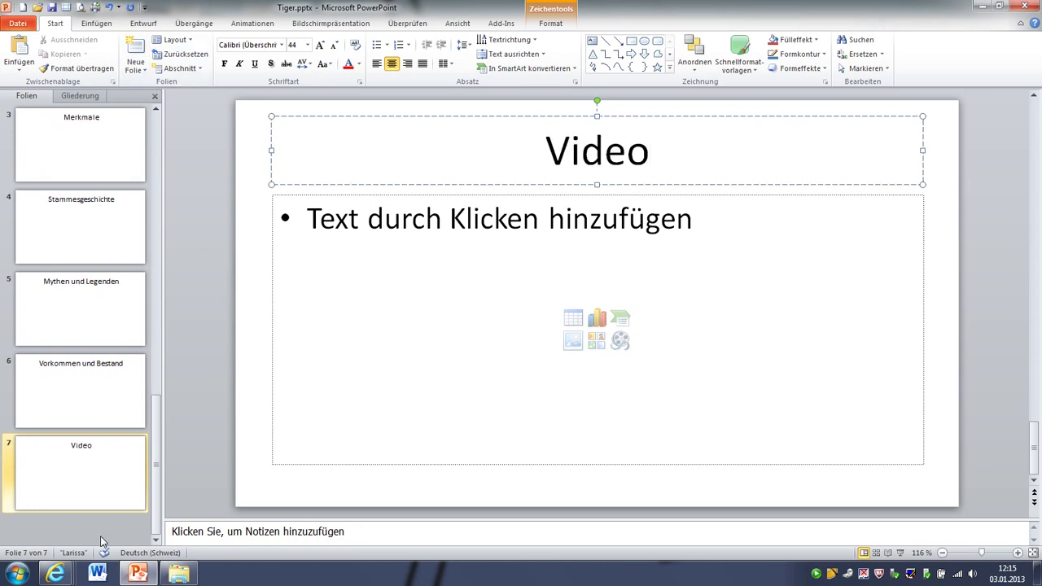
left_click(242, 258)
left_click(134, 51)
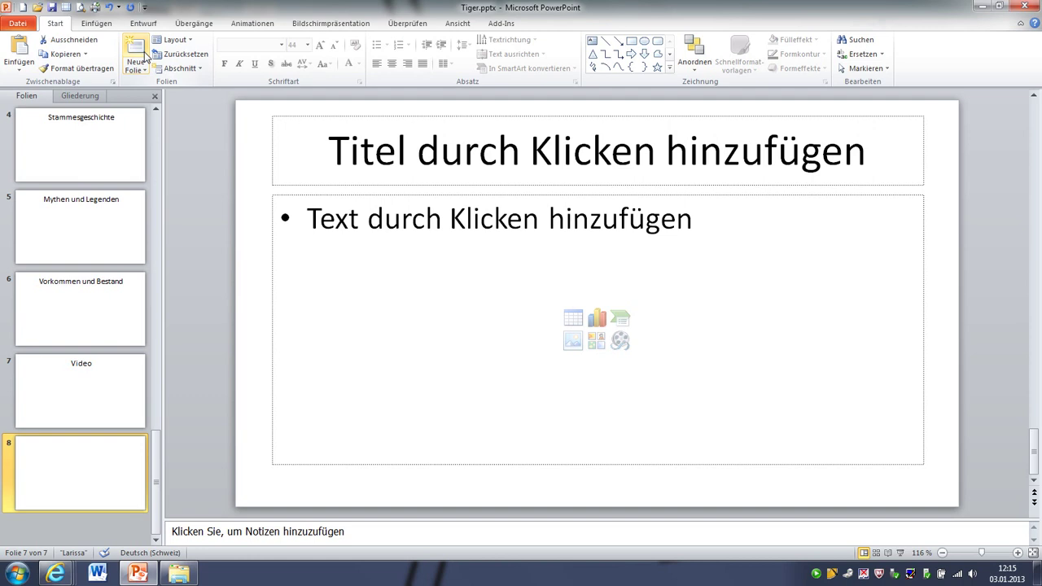
left_click(499, 145)
type("Quiz")
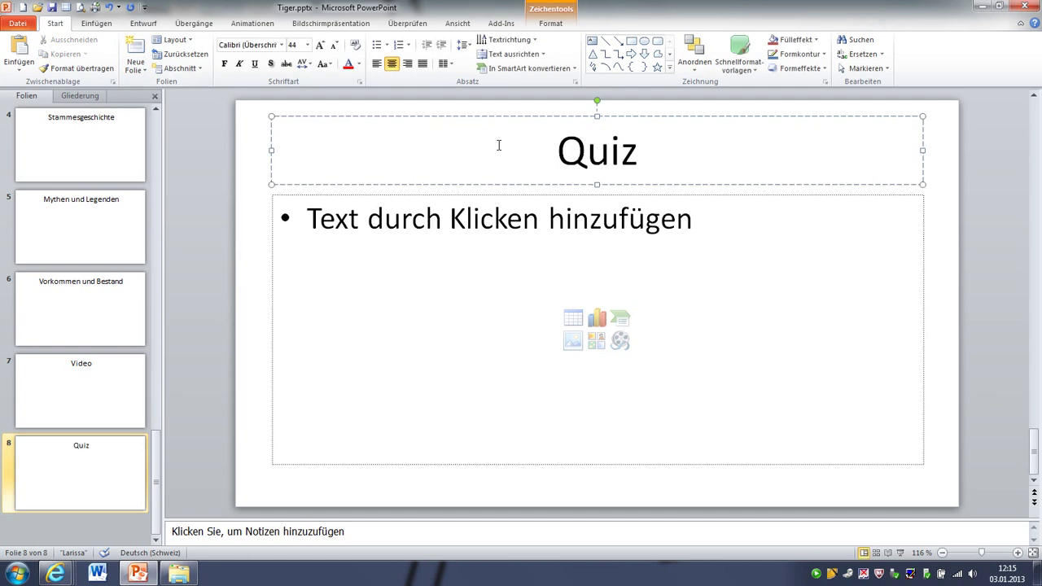
left_click(111, 528)
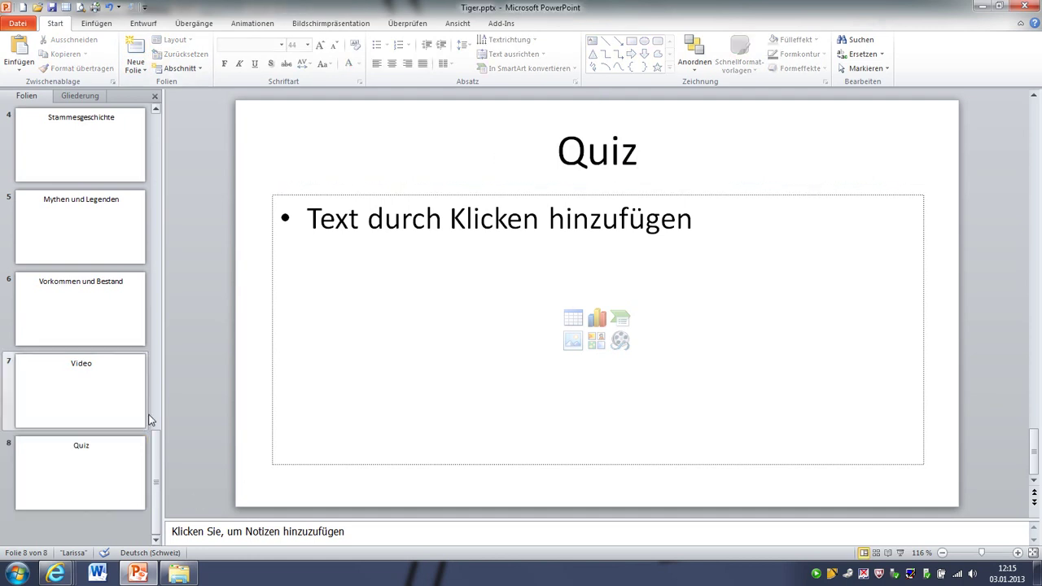
left_click(156, 166)
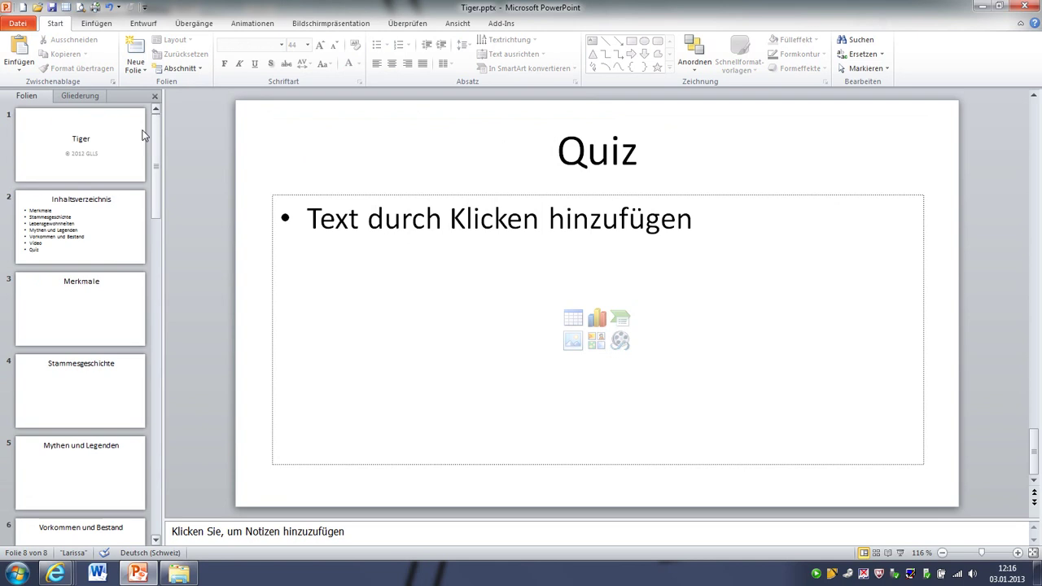
left_click(96, 150)
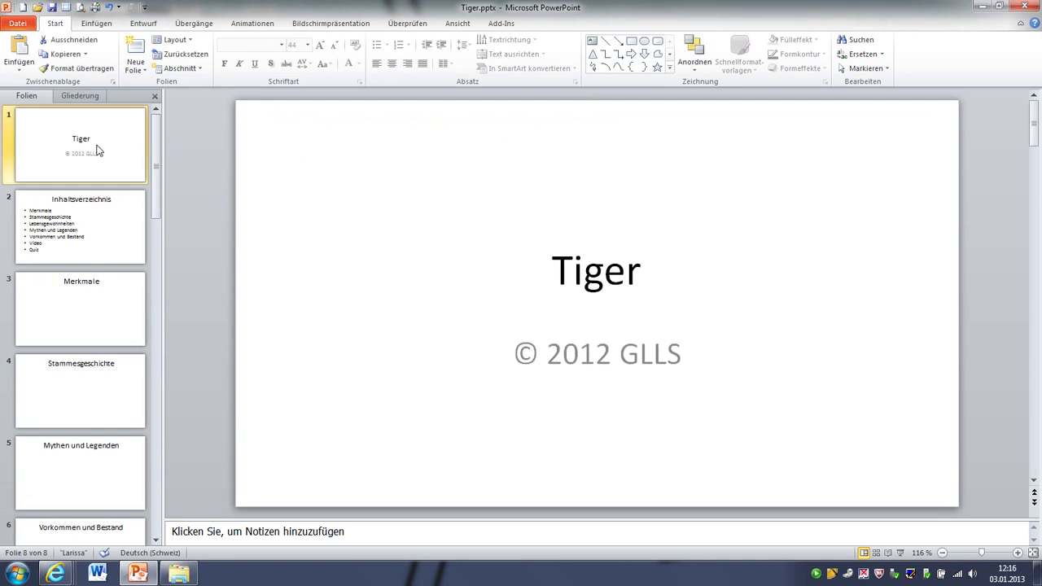
left_click(876, 552)
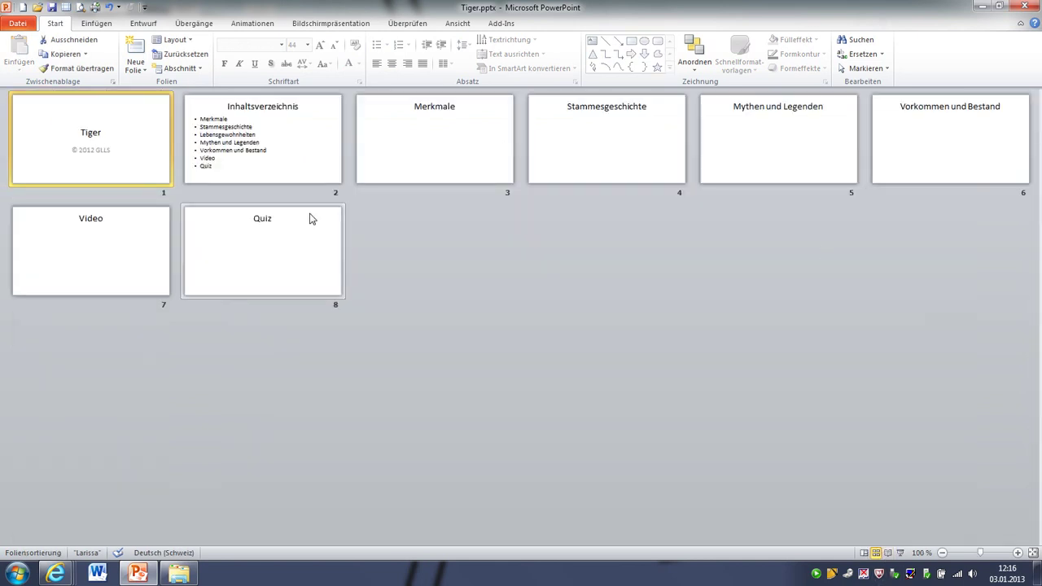
left_click(1018, 553)
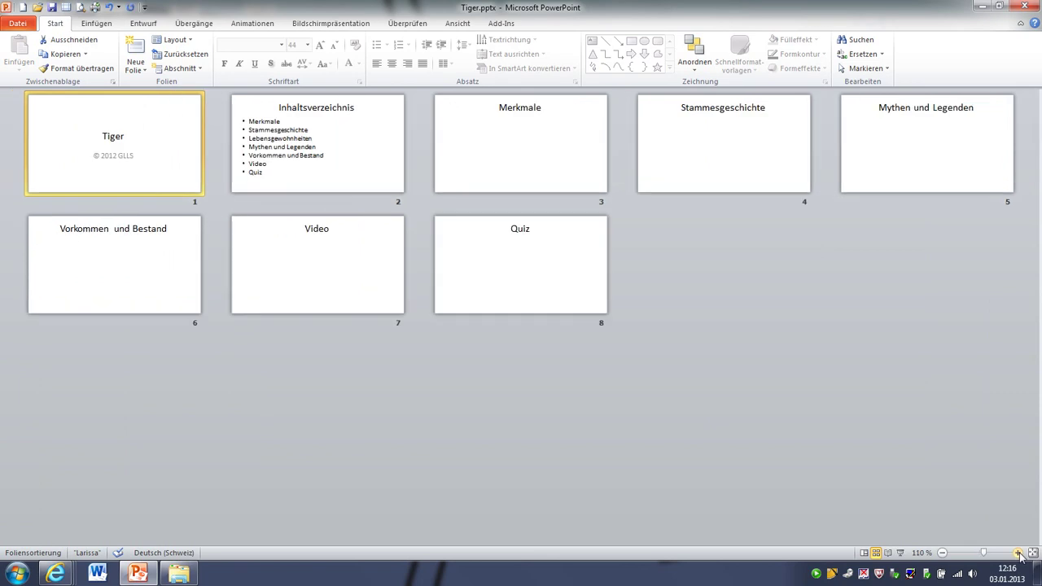
left_click(1017, 553)
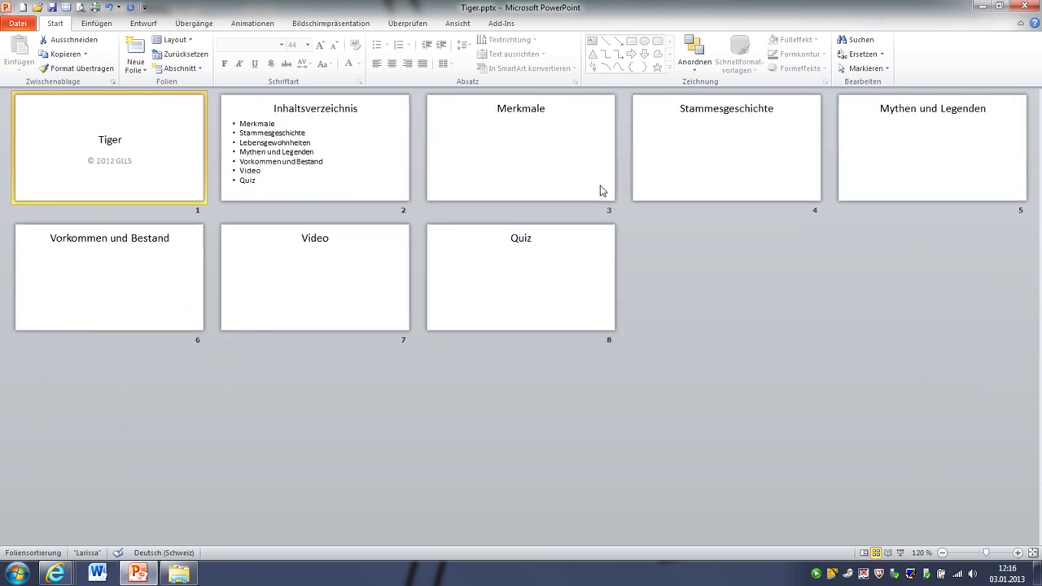
left_click(584, 151)
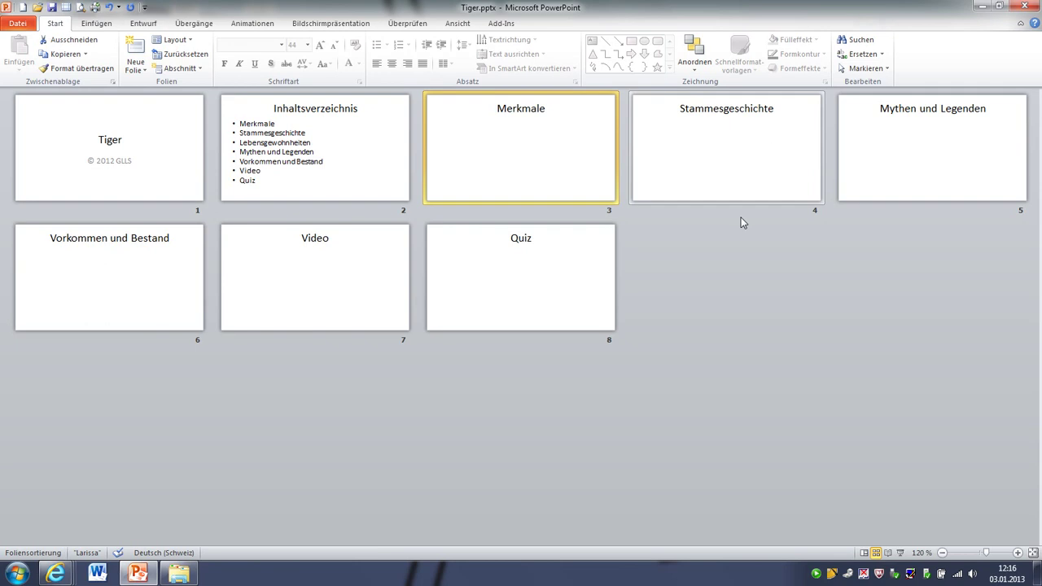
left_click(686, 275)
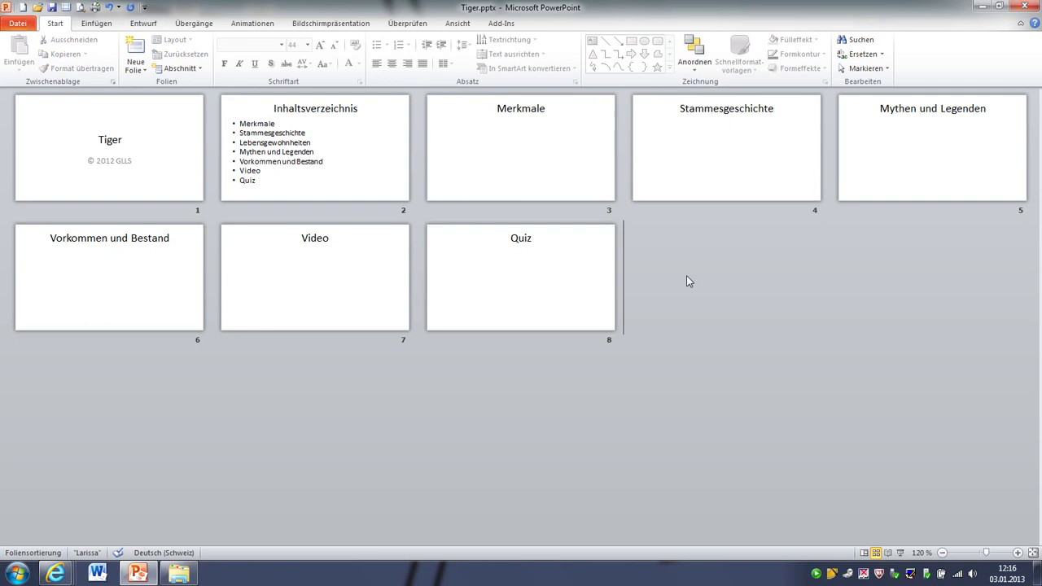
left_click(136, 47)
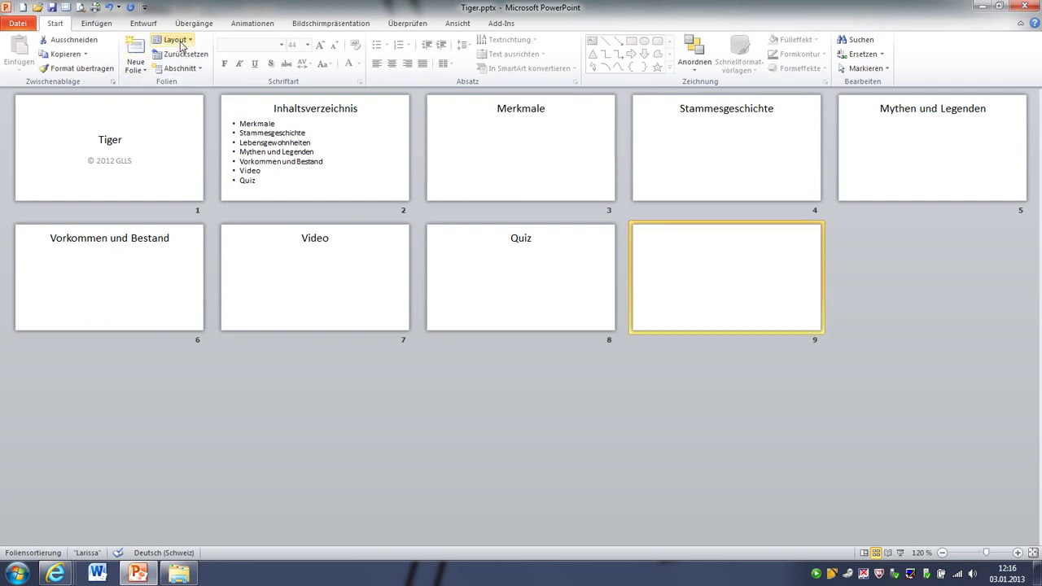
left_click(181, 45)
left_click(186, 259)
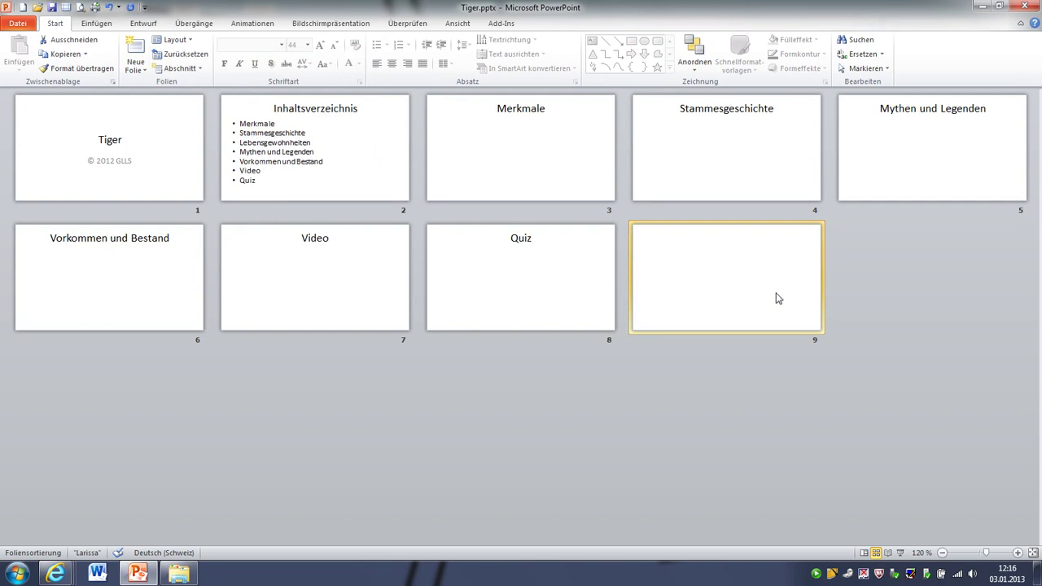
left_click(856, 316)
left_click(806, 326)
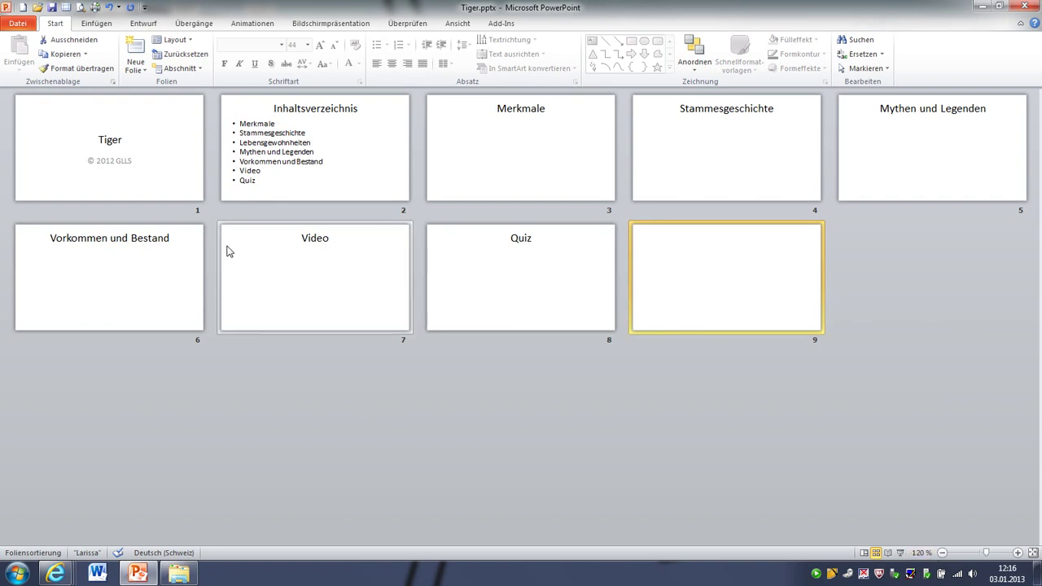
left_click(174, 181)
left_click(344, 158)
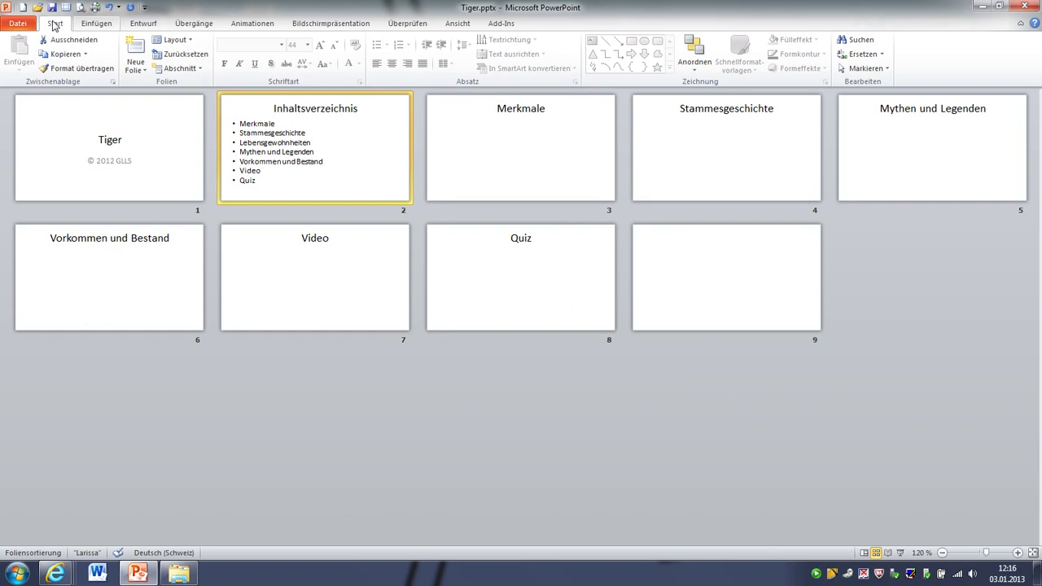
Switch to Normal view, enlarging the notes area and widening the slide thumbnail list.
left_click(459, 23)
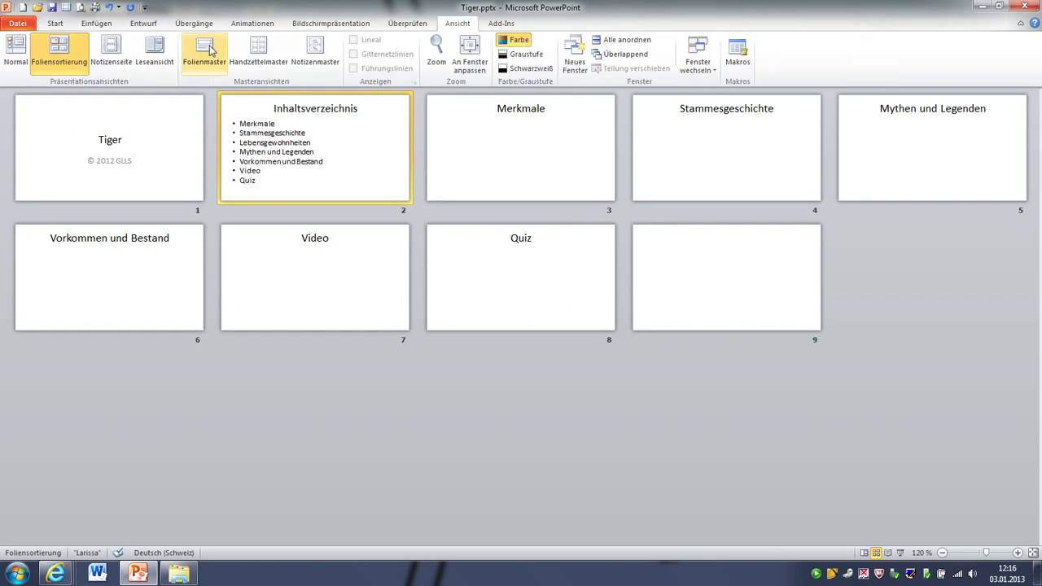
left_click(25, 51)
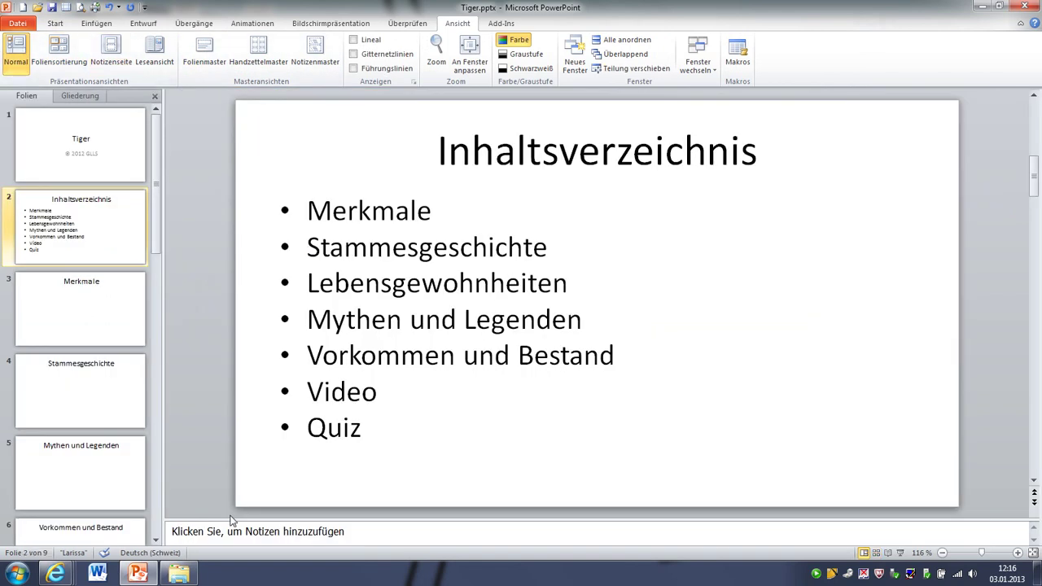
left_click_drag(232, 521, 231, 487)
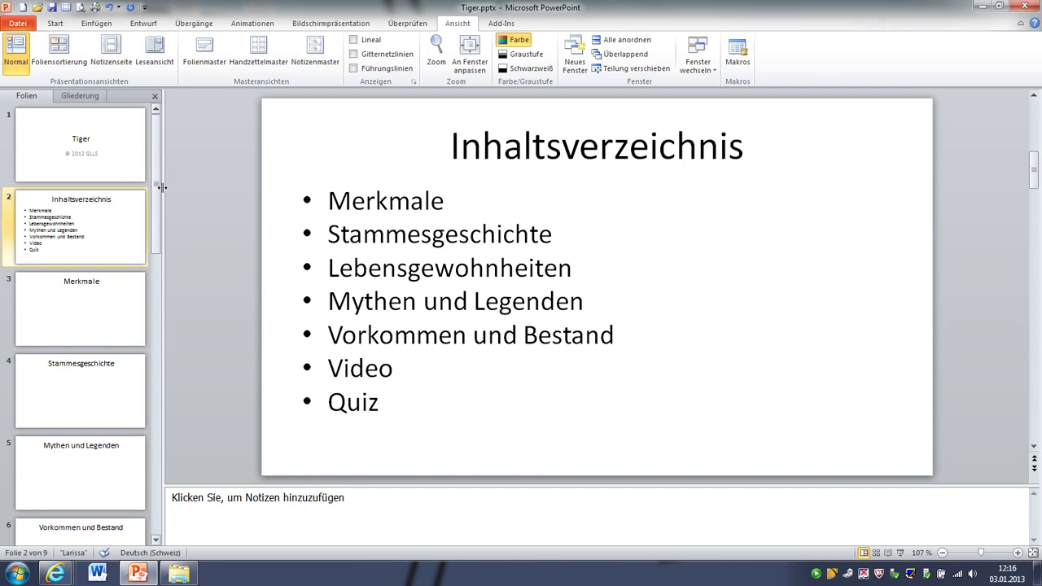
left_click_drag(162, 188, 171, 188)
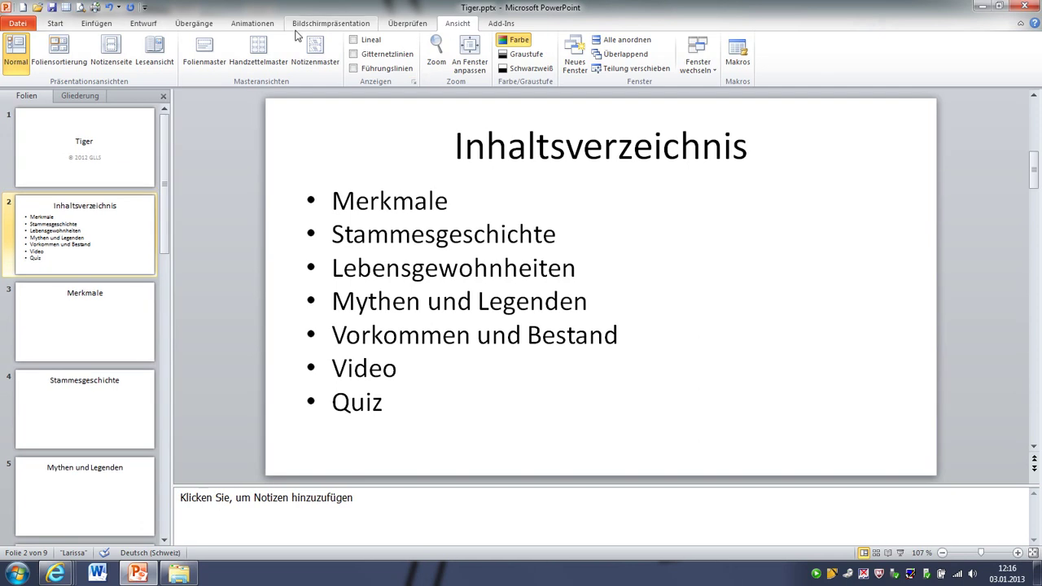
Look over the main slide master, then close master view back to slide 2.
left_click(205, 53)
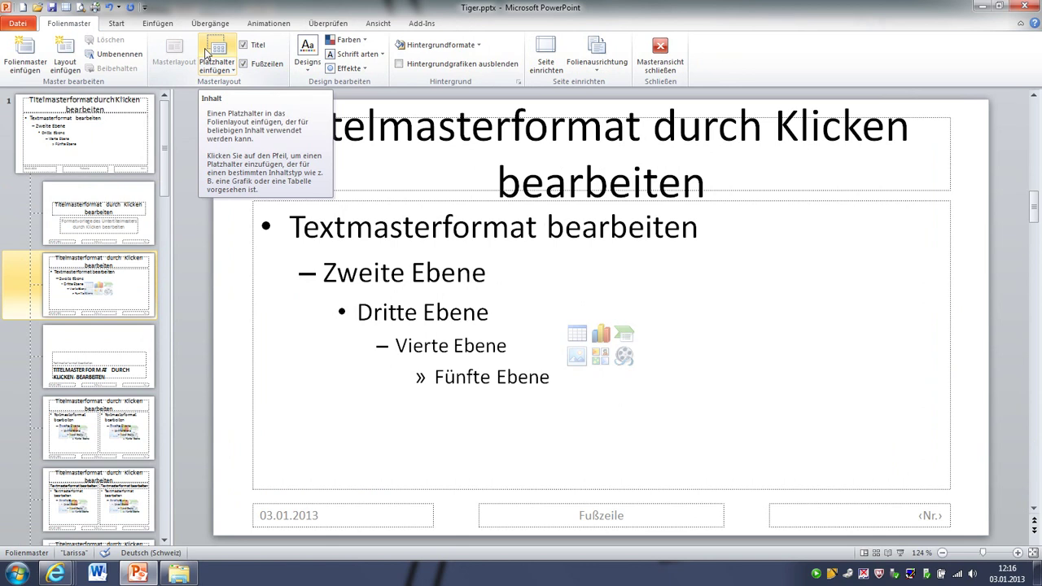
left_click(127, 142)
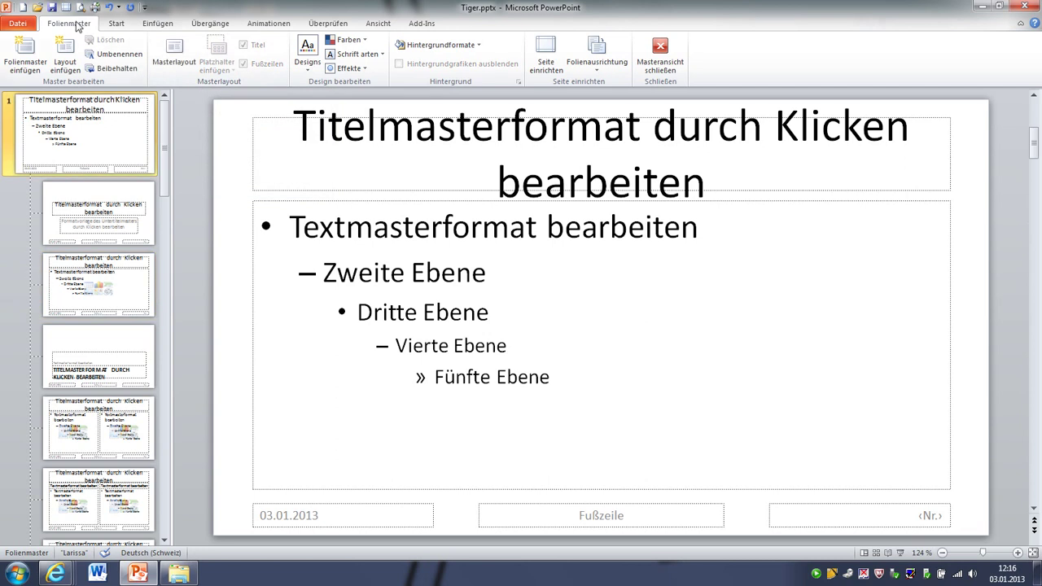
left_click(20, 24)
left_click(118, 24)
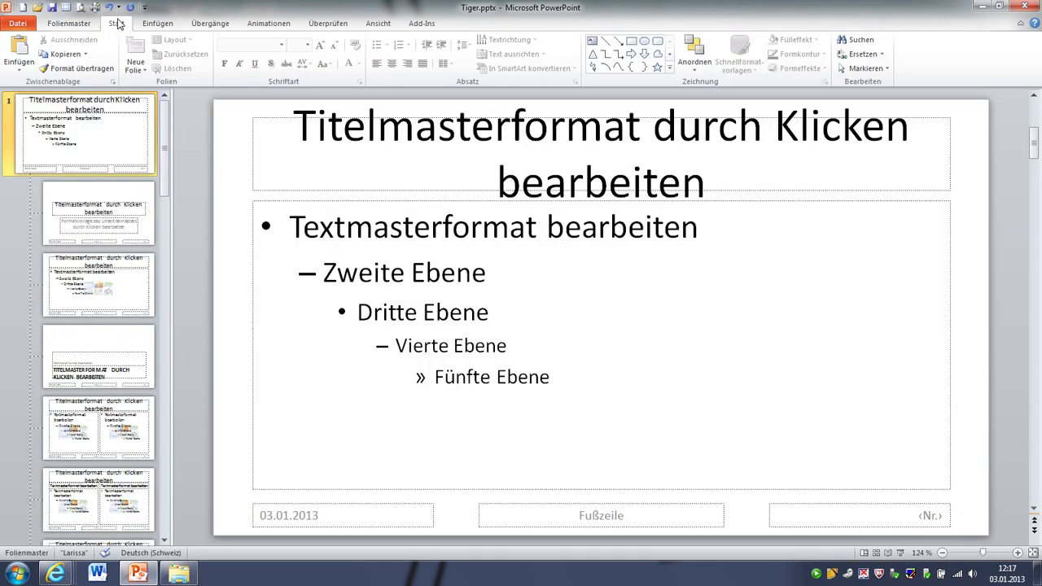
left_click(71, 24)
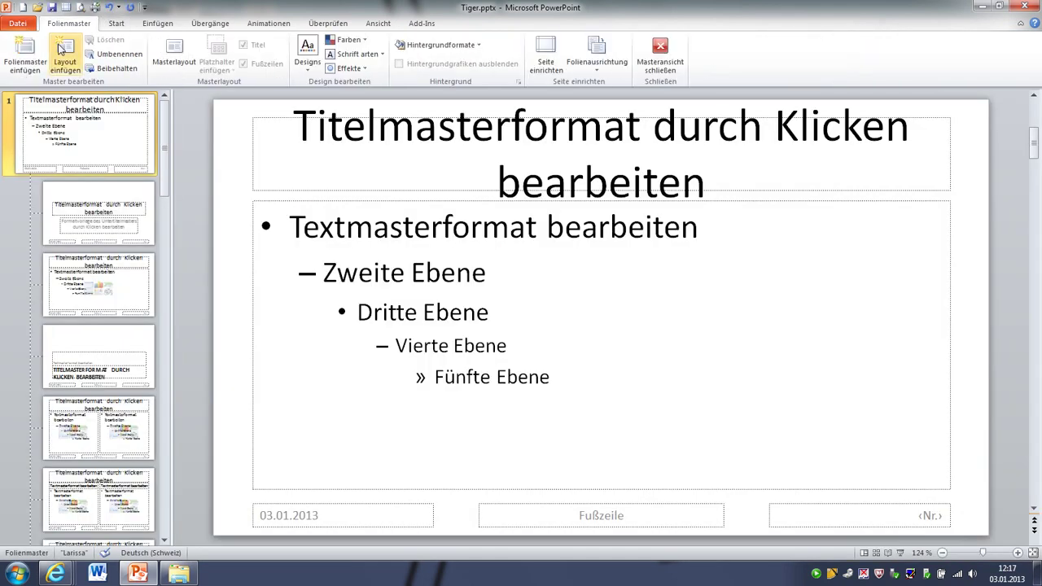
left_click(661, 51)
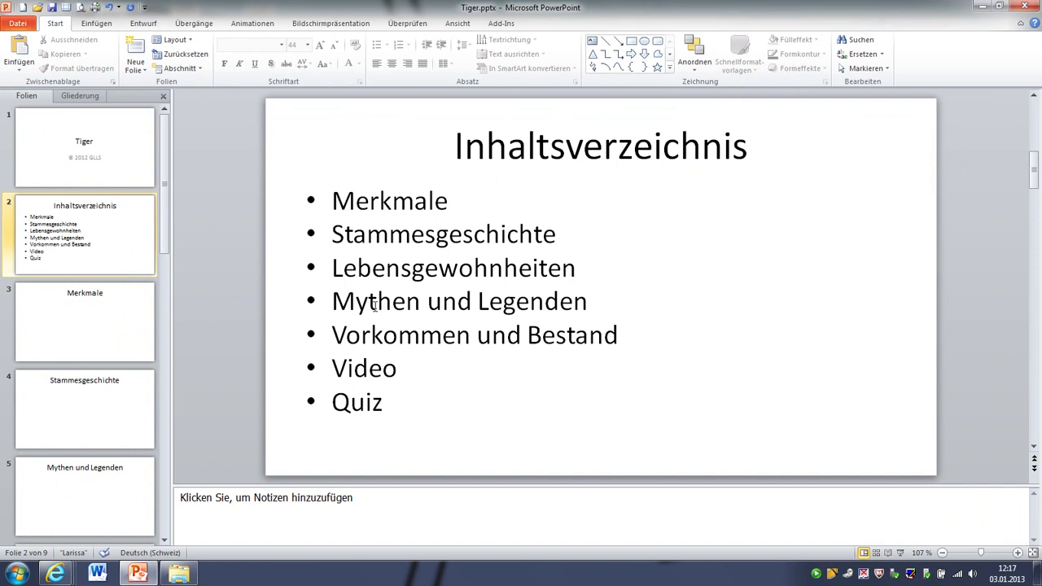
Apply background style Formatvorlage 7, a blue gradient, to the slide master.
left_click(456, 23)
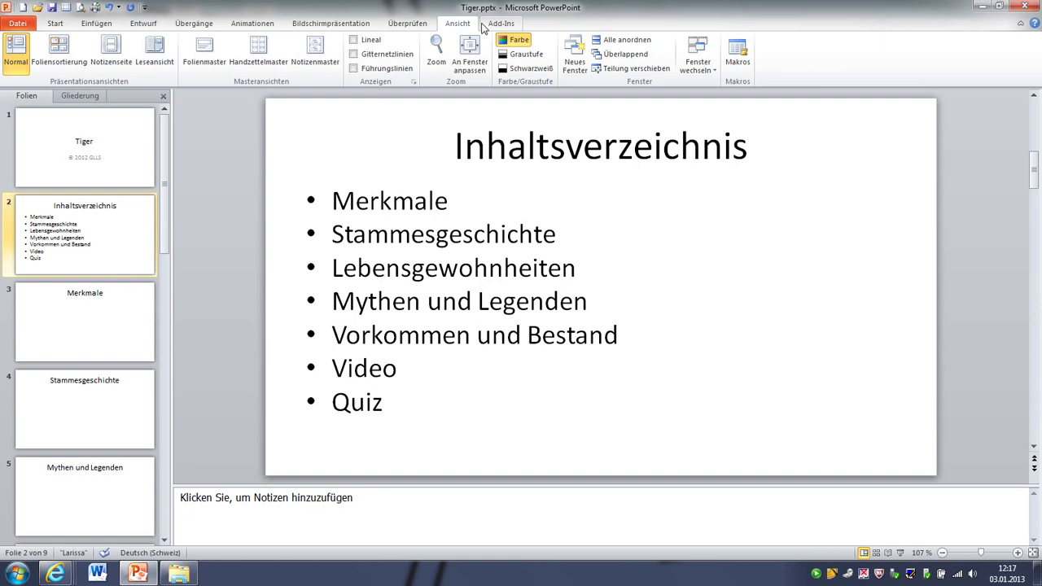
left_click(205, 54)
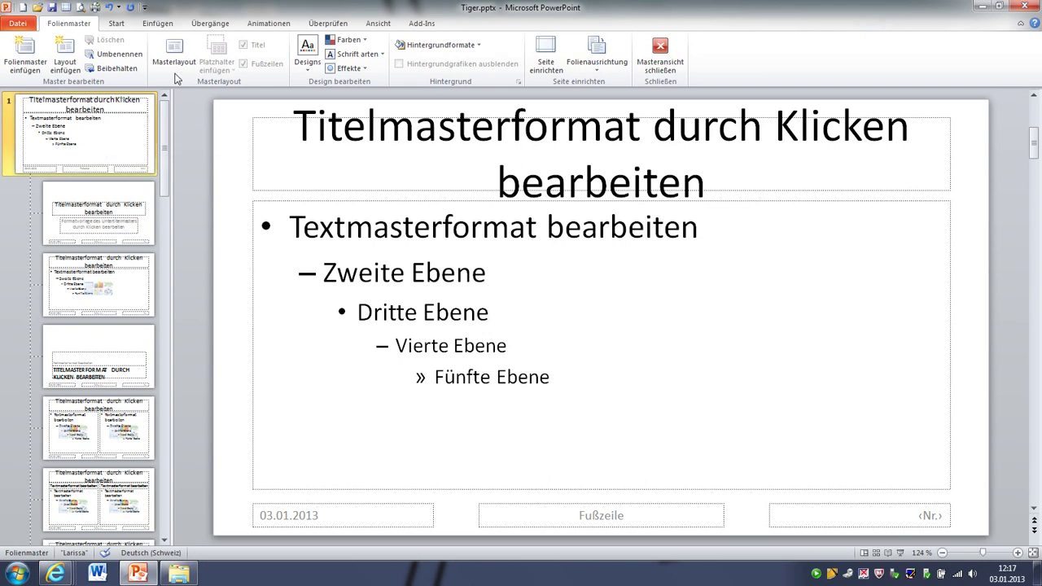
left_click(484, 47)
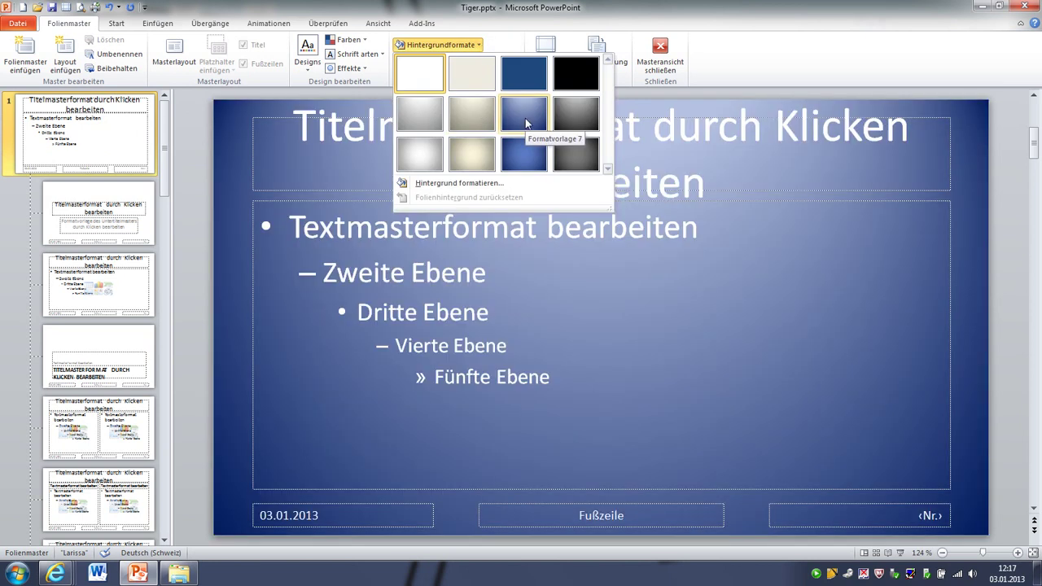
left_click(525, 118)
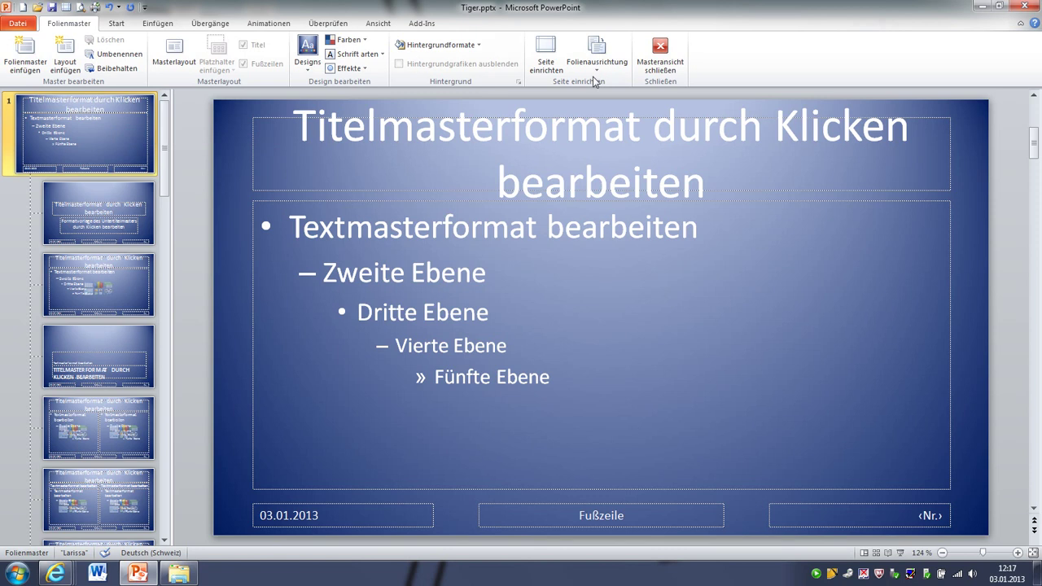
left_click(661, 53)
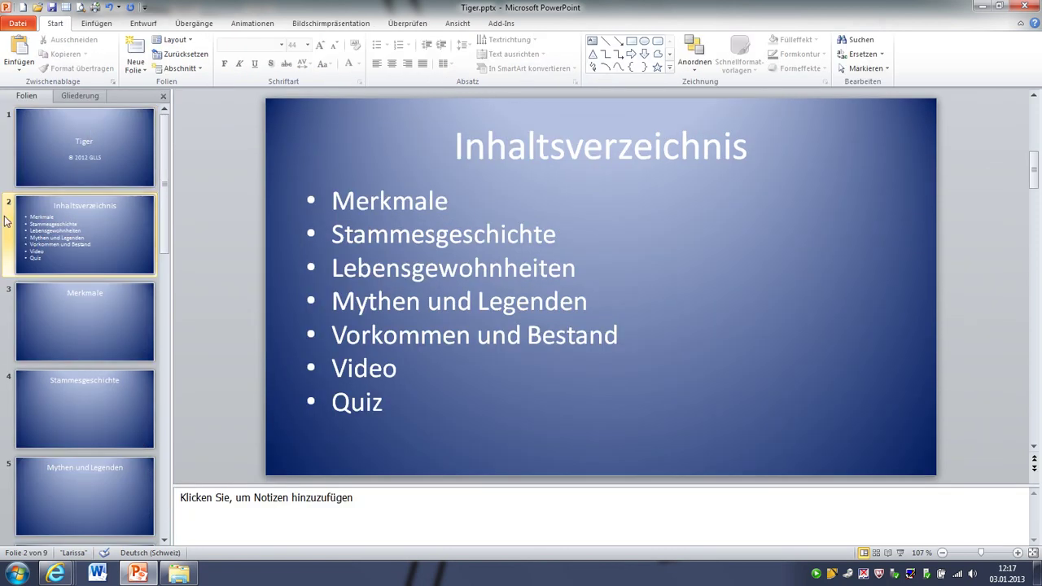
In the slide master, reset the background to plain white and select the title text.
mouse_move(164, 151)
left_mouse_down()
mouse_move(161, 466)
mouse_move(162, 184)
left_mouse_up()
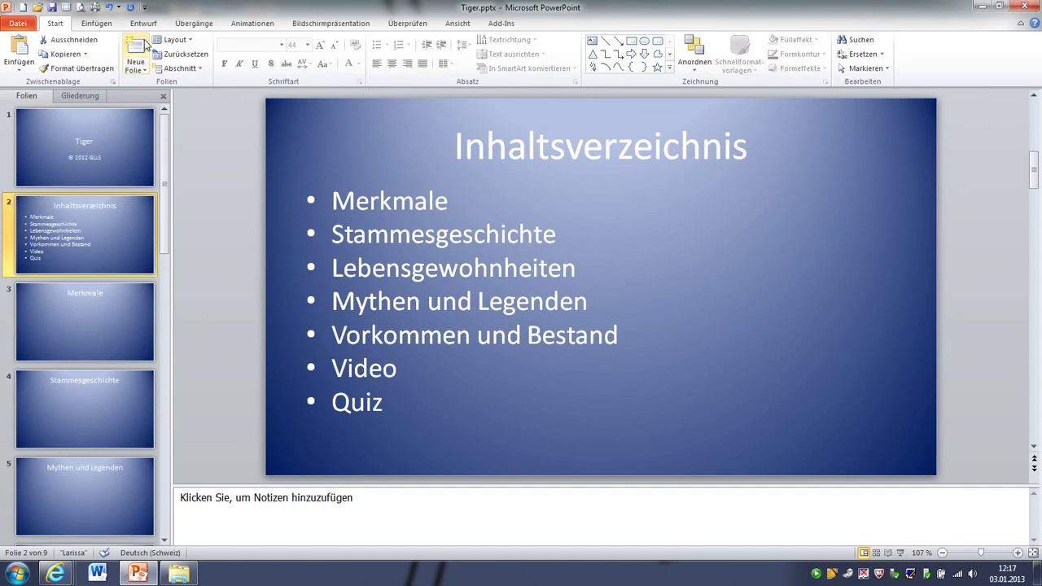
left_click(458, 23)
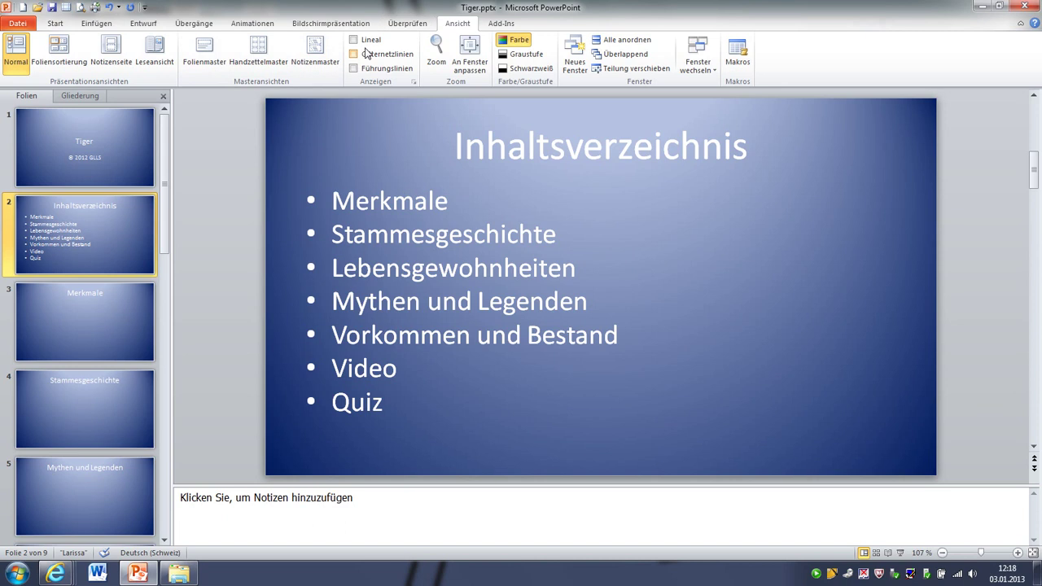
left_click(205, 50)
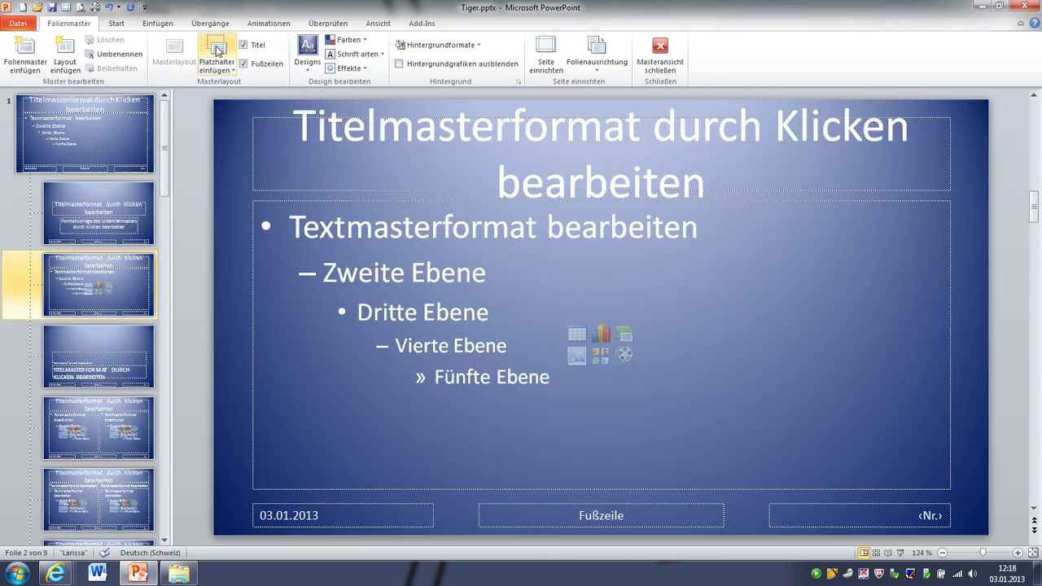
left_click(136, 116)
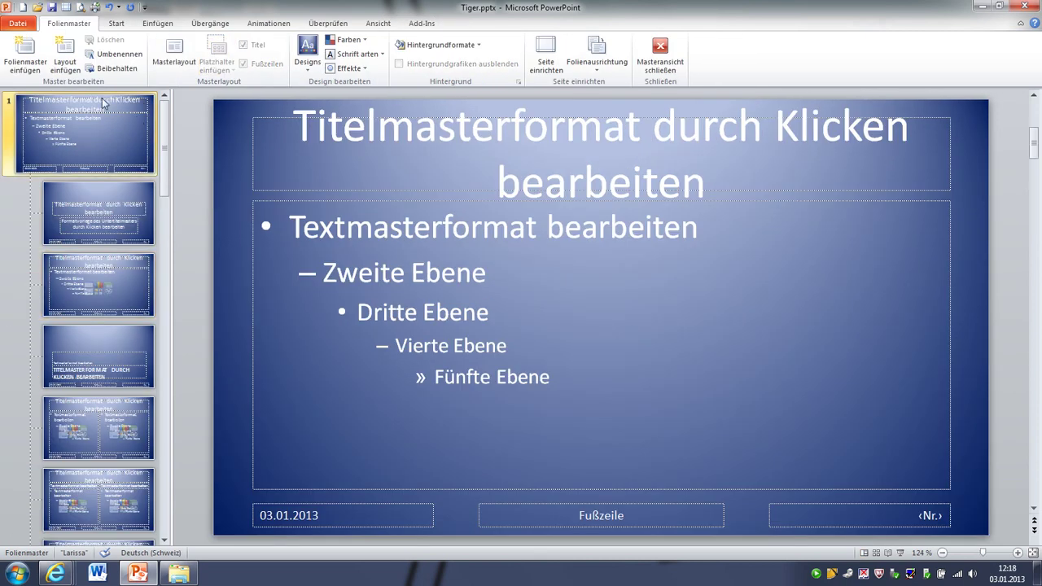
left_click(478, 45)
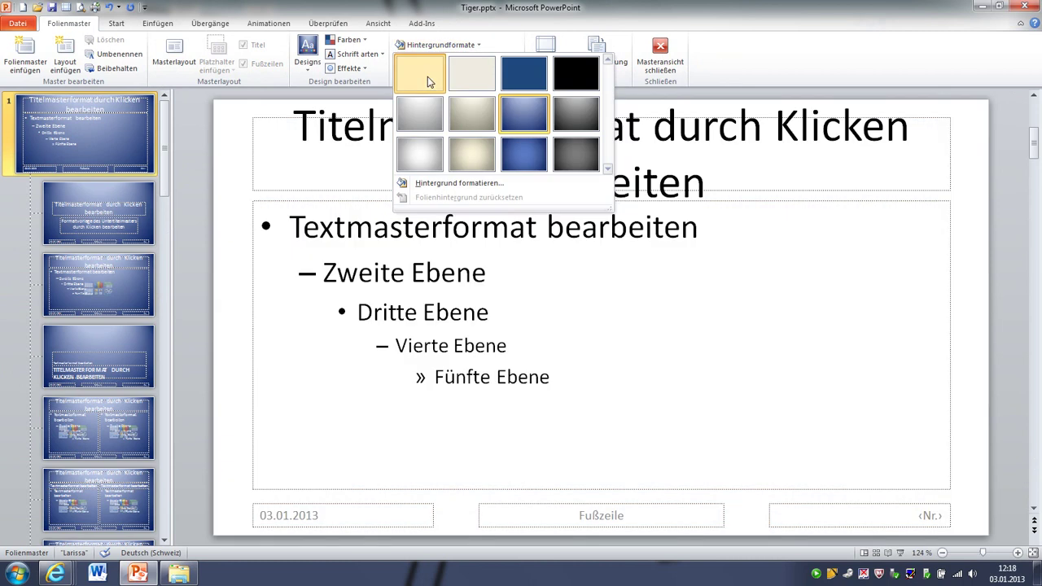
left_click(428, 76)
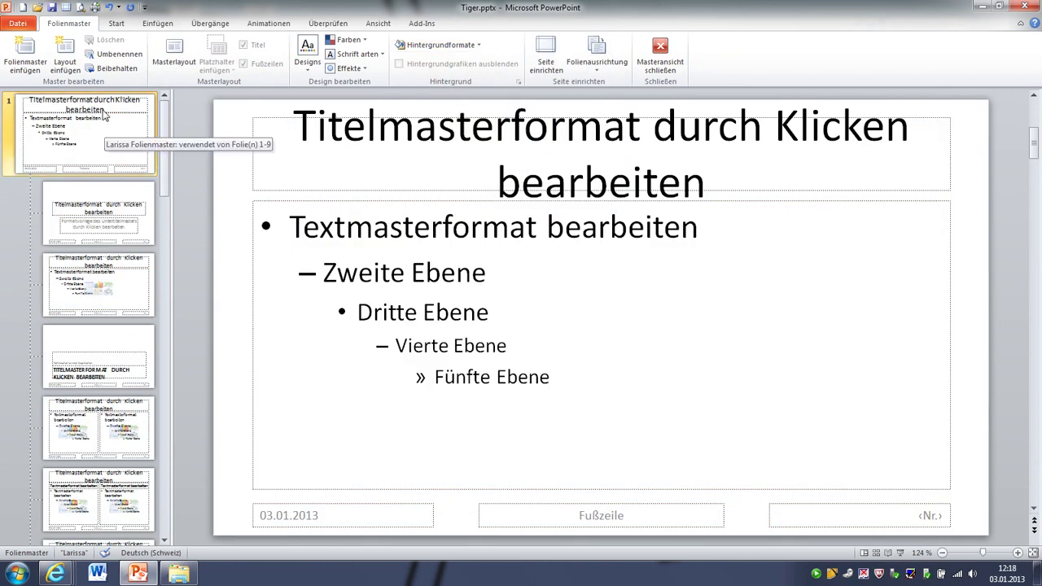
left_click(328, 140)
left_click_drag(298, 131, 742, 179)
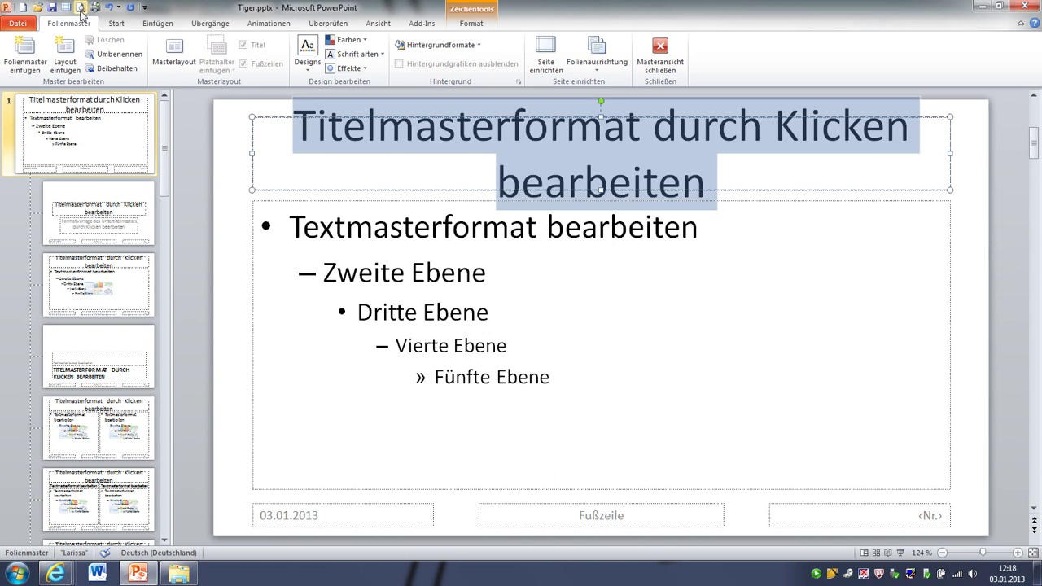
Format the master title text as left-aligned, bold, 40 pt Andy.
left_click(117, 24)
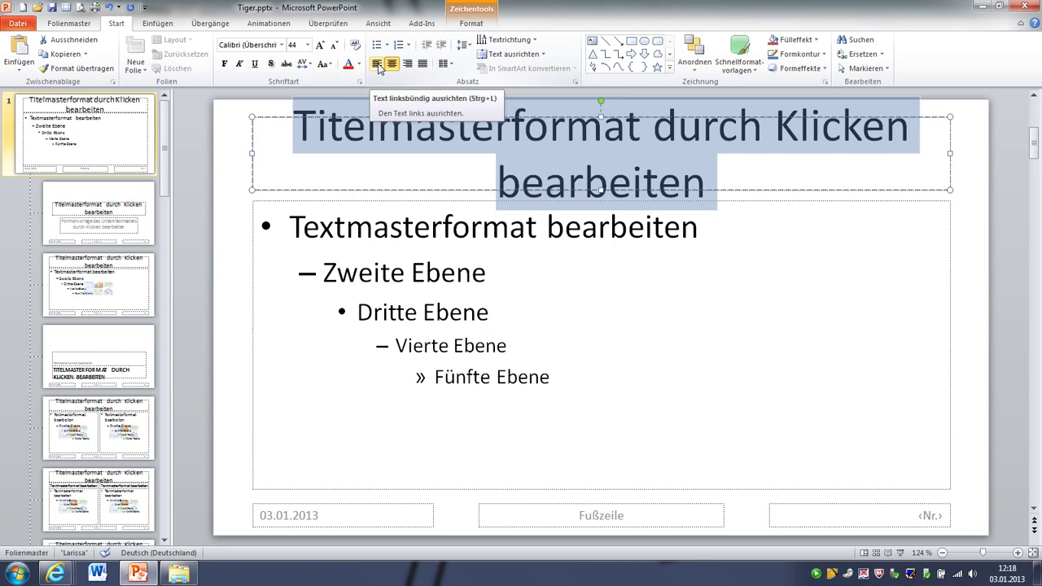
left_click(378, 65)
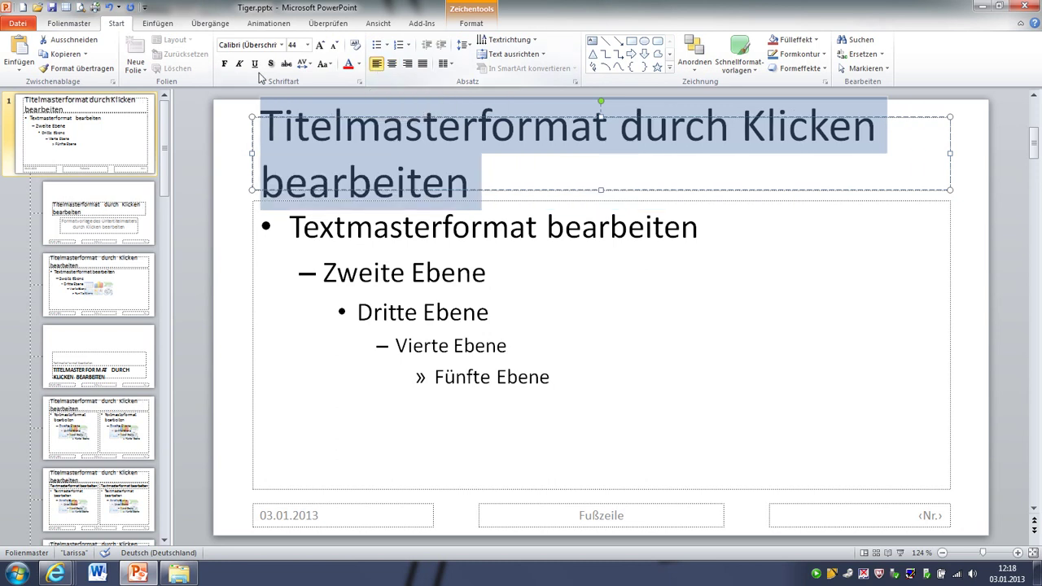
left_click(223, 66)
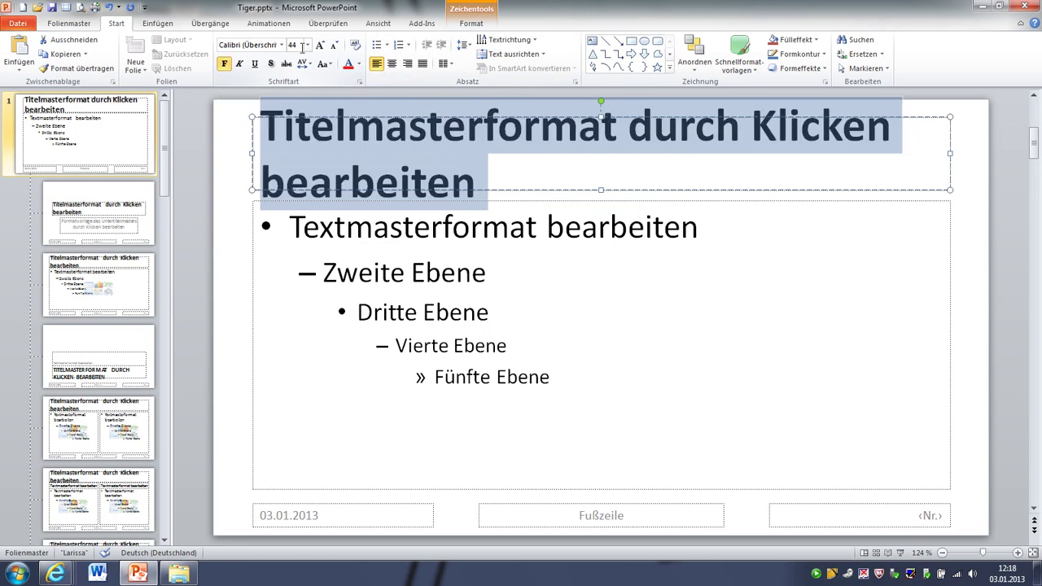
left_click(307, 44)
left_click(294, 214)
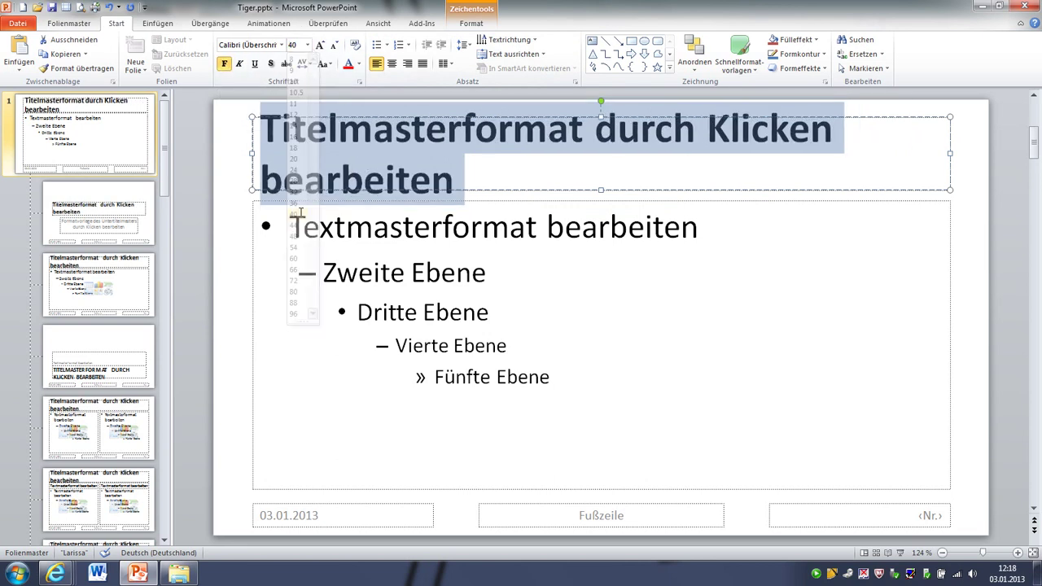
left_click(281, 45)
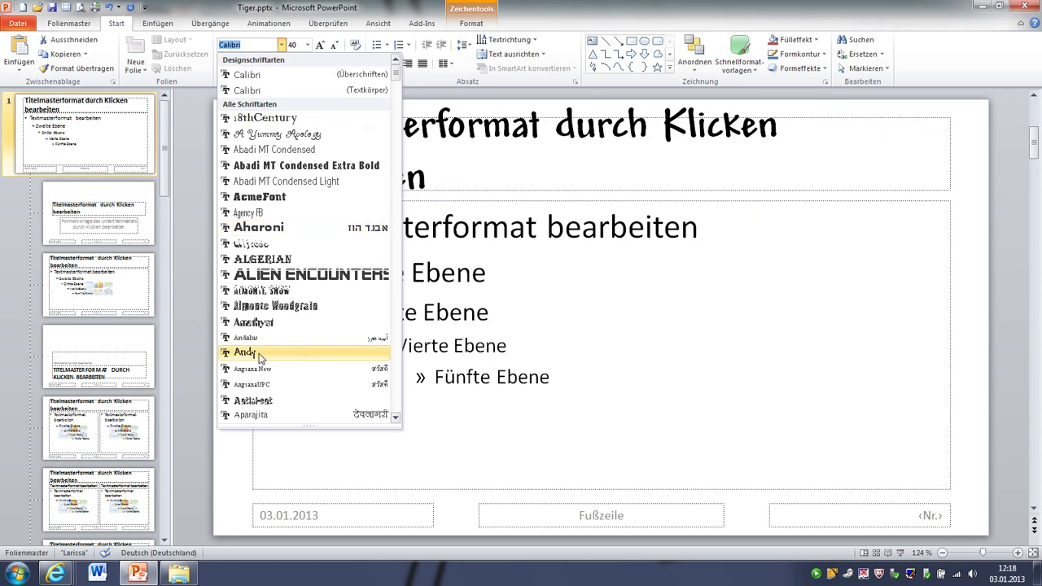
left_click(260, 353)
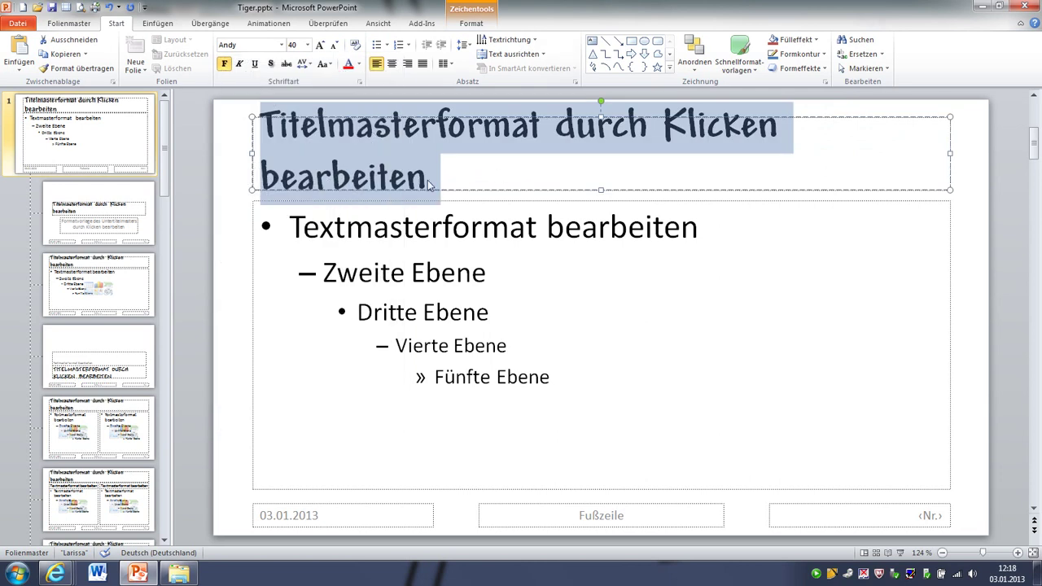
left_click_drag(566, 381, 331, 227)
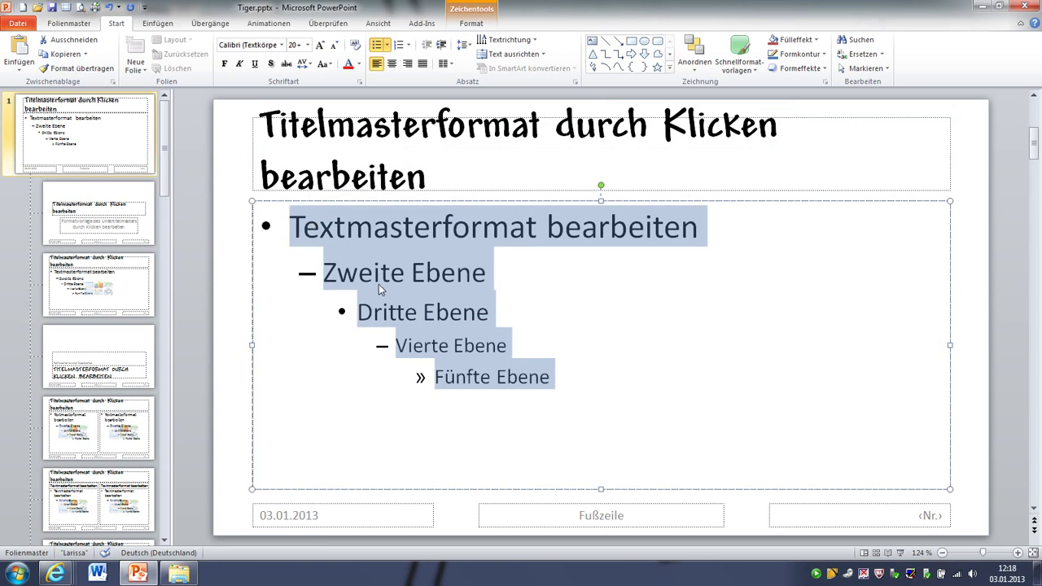
Set all levels of the master body text to the Andy font.
left_click(281, 44)
left_click(253, 118)
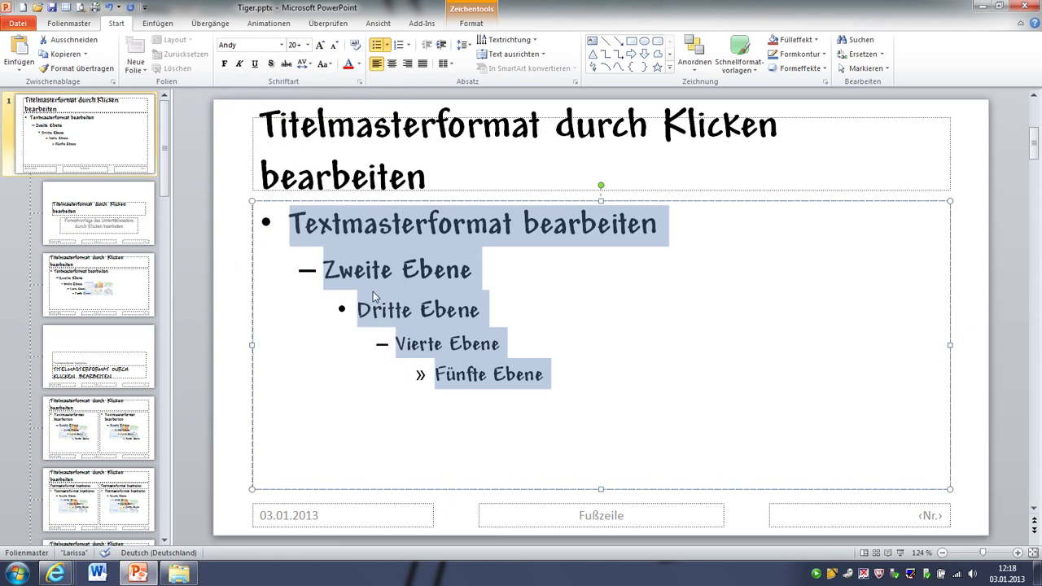
left_click(240, 166)
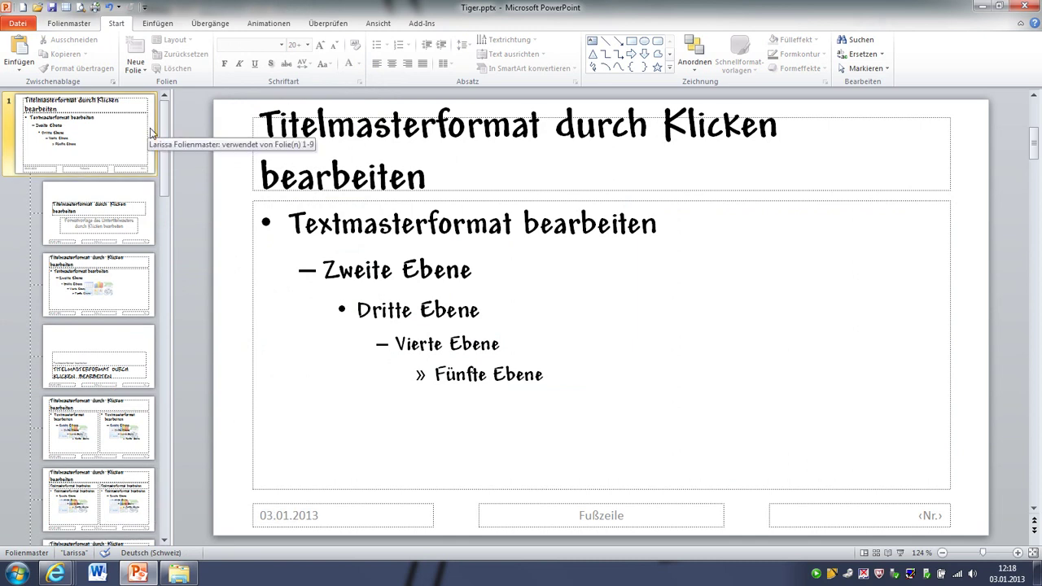
Select the main slide master and check the print preview before returning to the master.
left_click(77, 116)
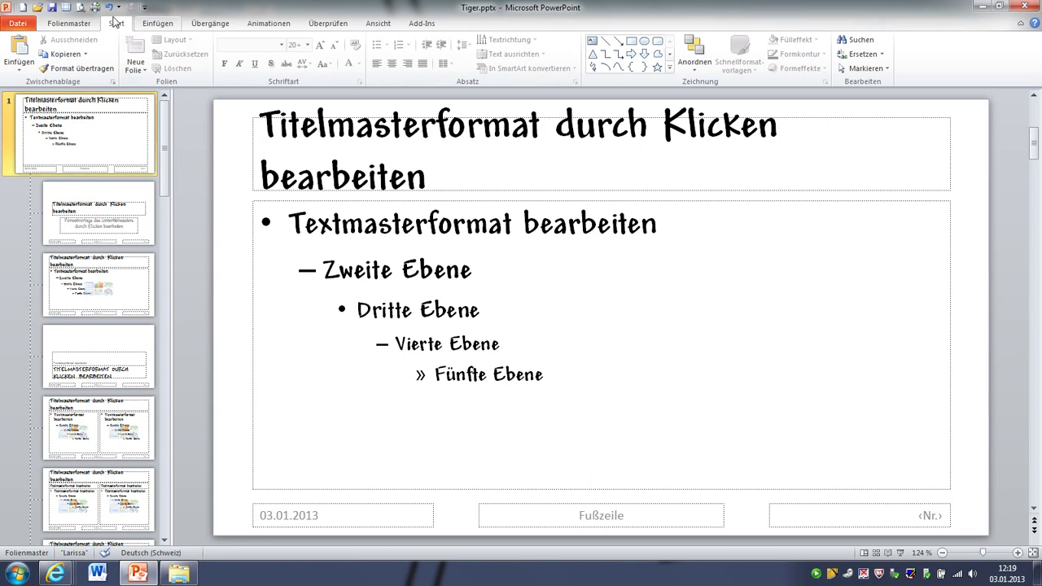
left_click(78, 8)
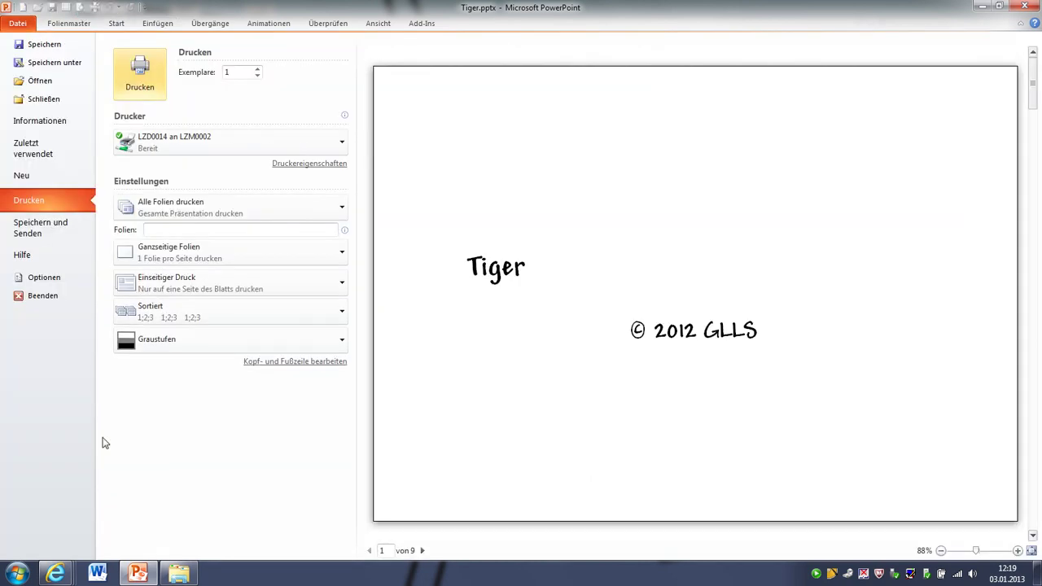
left_click(67, 26)
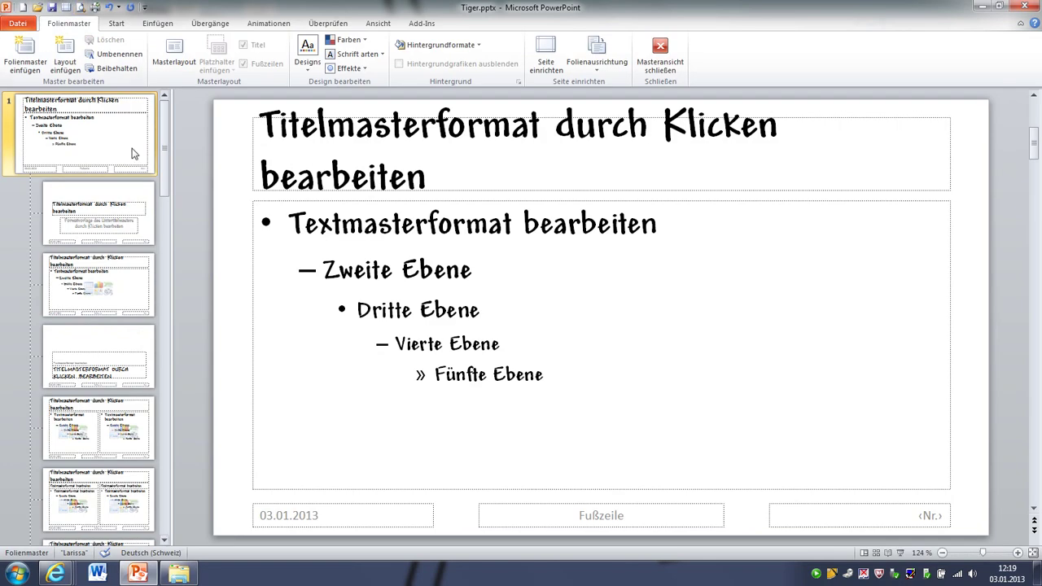
left_click(55, 574)
Search Google Images for 'Tiger'.
left_click(391, 518)
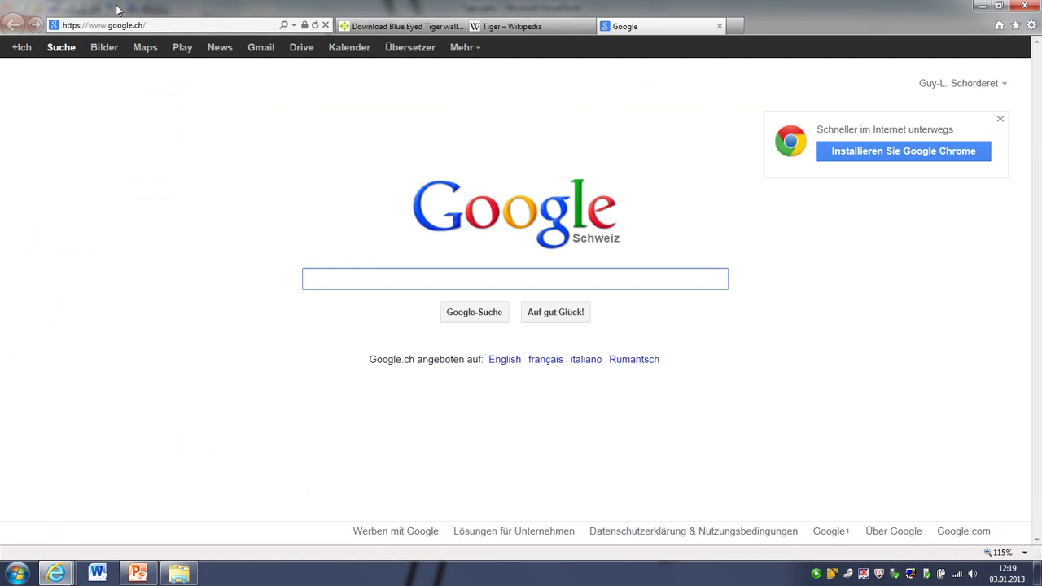
left_click(109, 51)
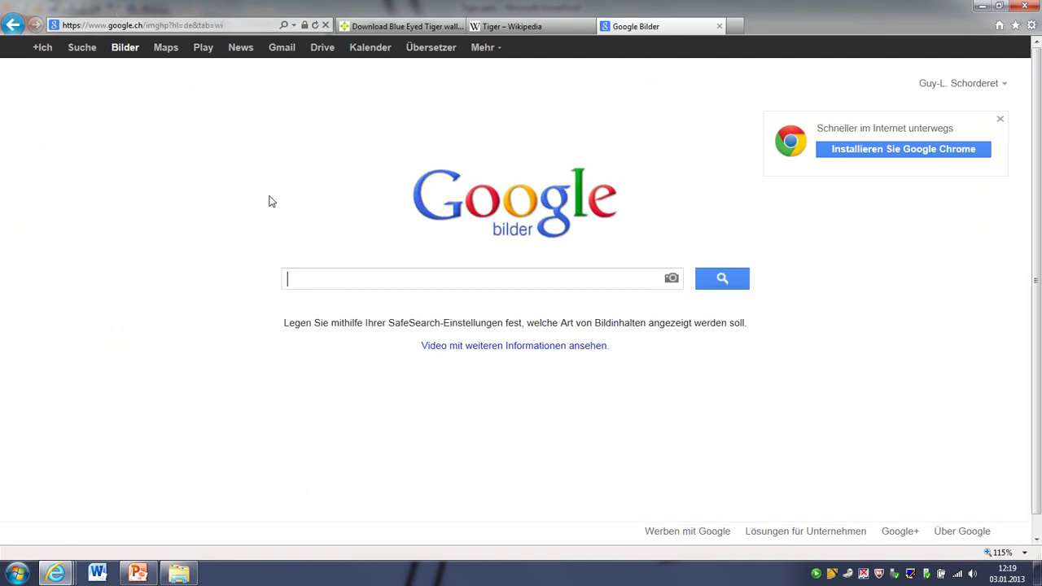
type("Ti")
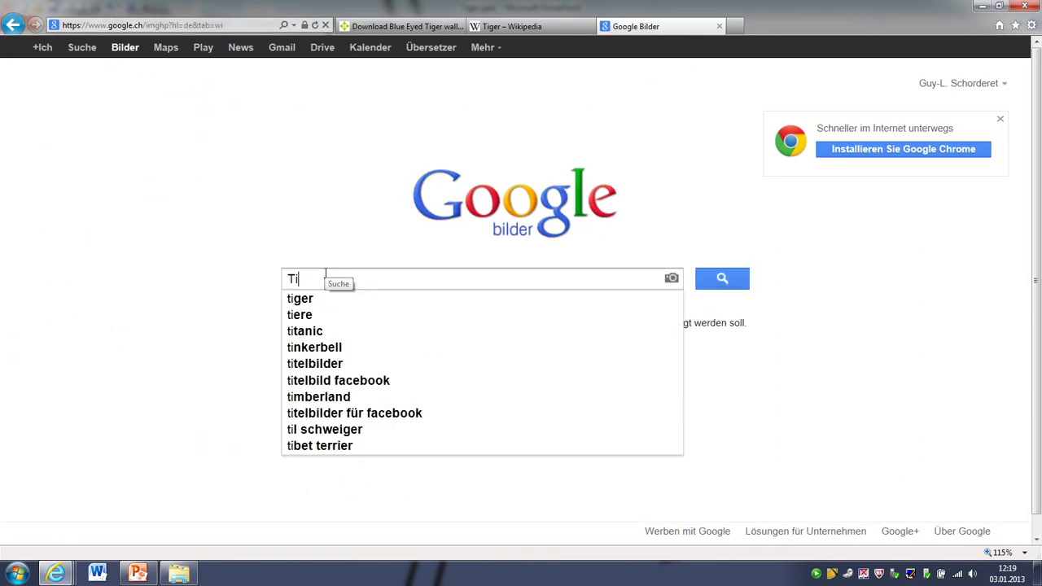
type("ger")
key("Return")
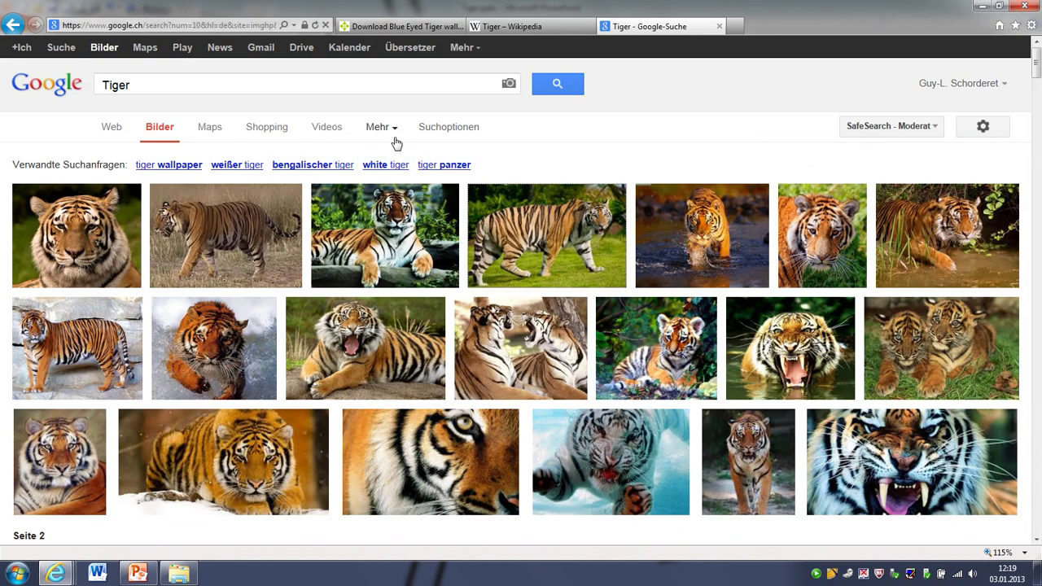
left_click(138, 573)
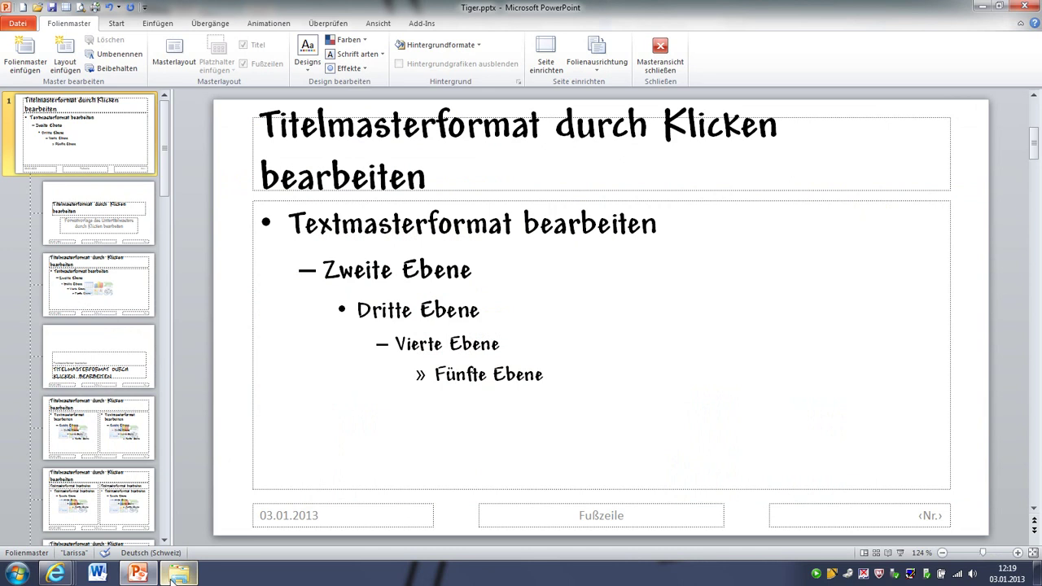
left_click(57, 577)
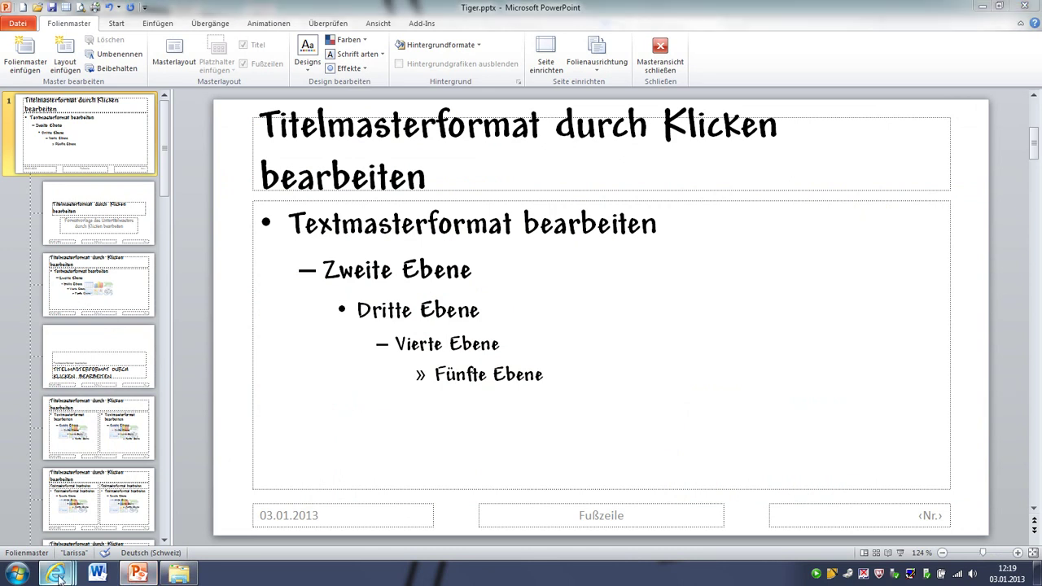
left_click(366, 496)
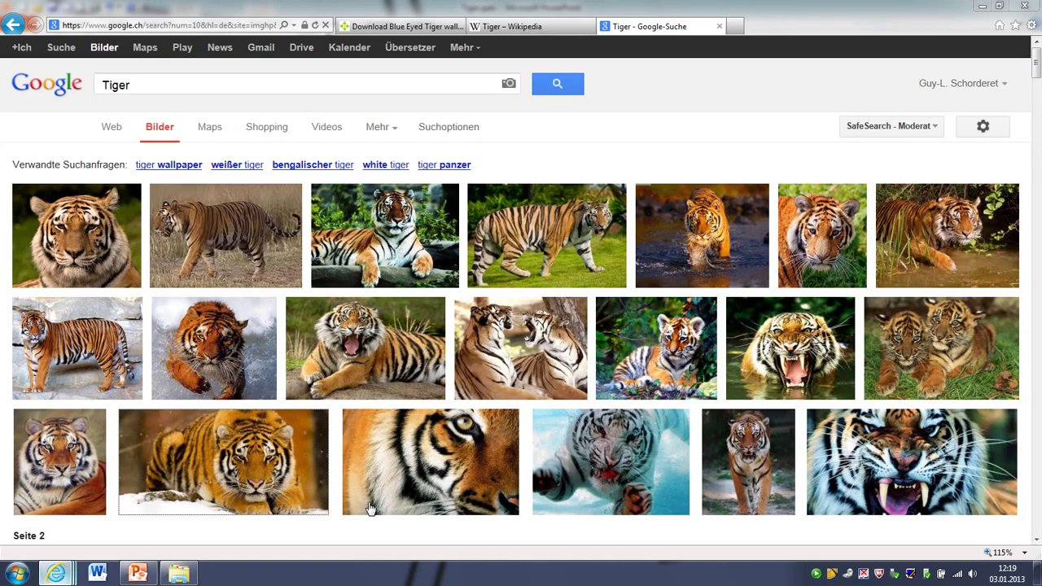
Filter the tiger results to an exact size of 1920×1080 pixels.
left_click(459, 130)
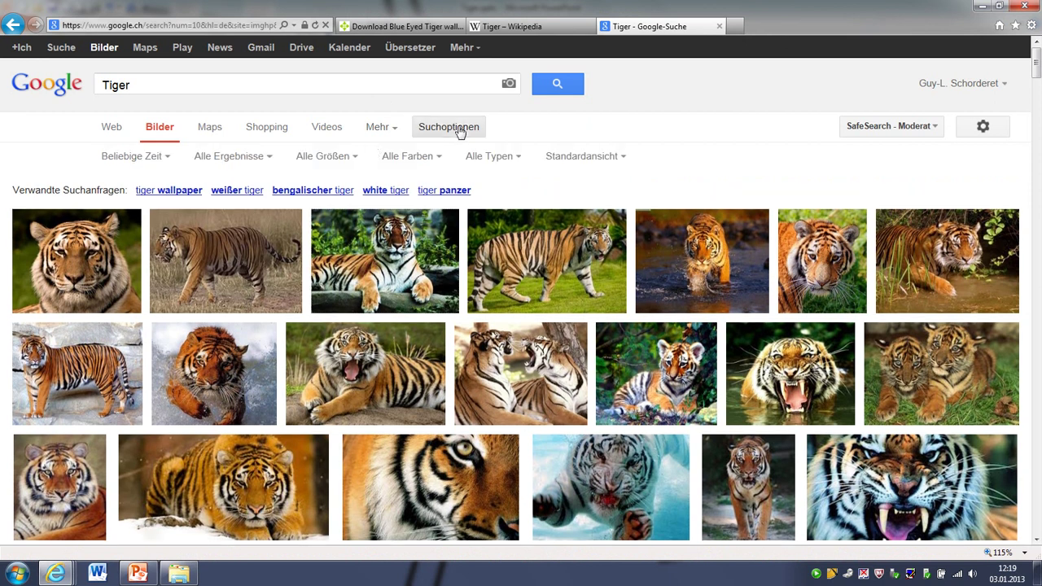
left_click(352, 158)
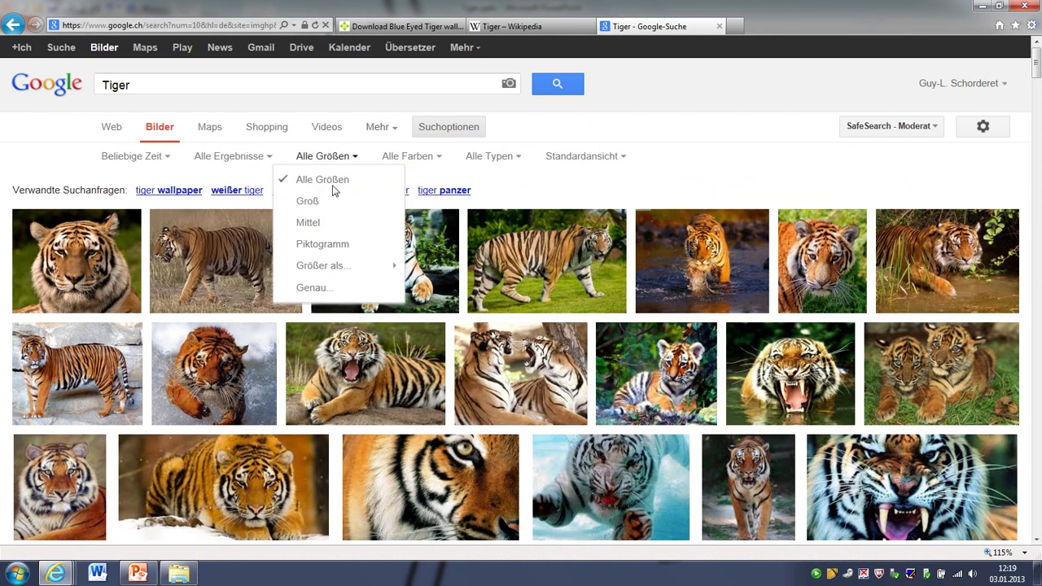
left_click(310, 287)
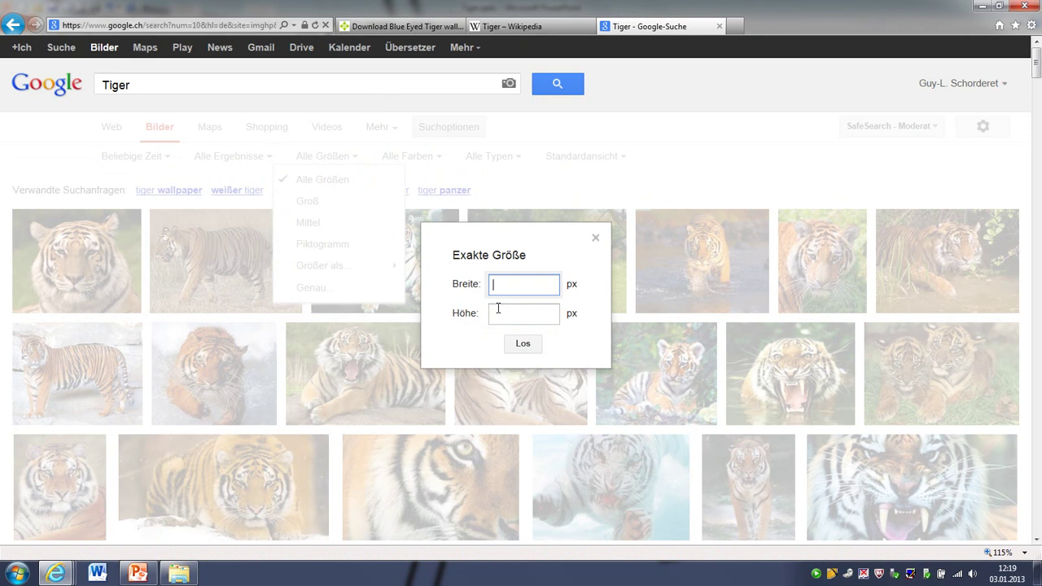
type("1920")
left_click(498, 309)
type("1080")
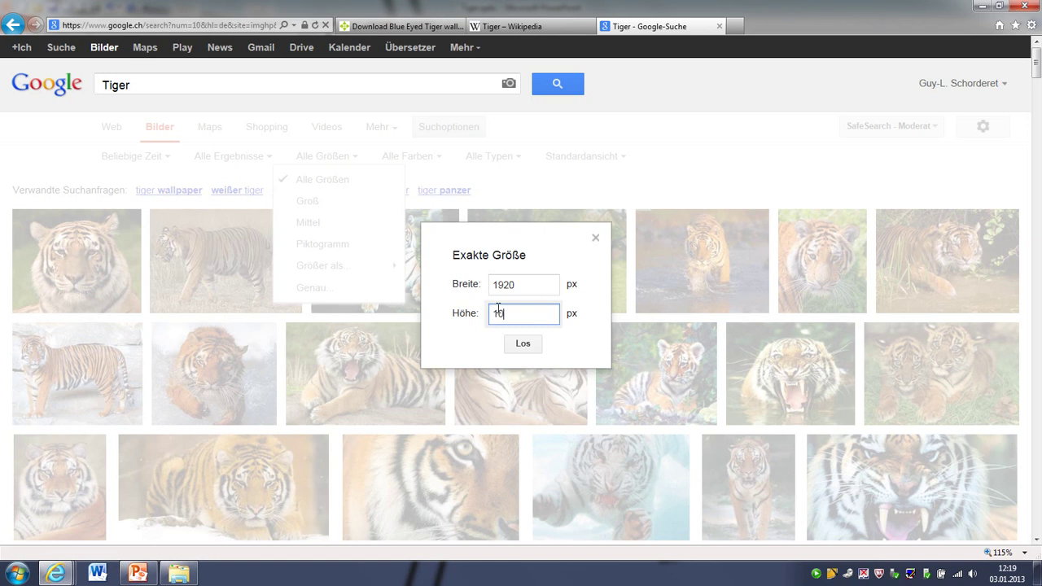
left_click(524, 345)
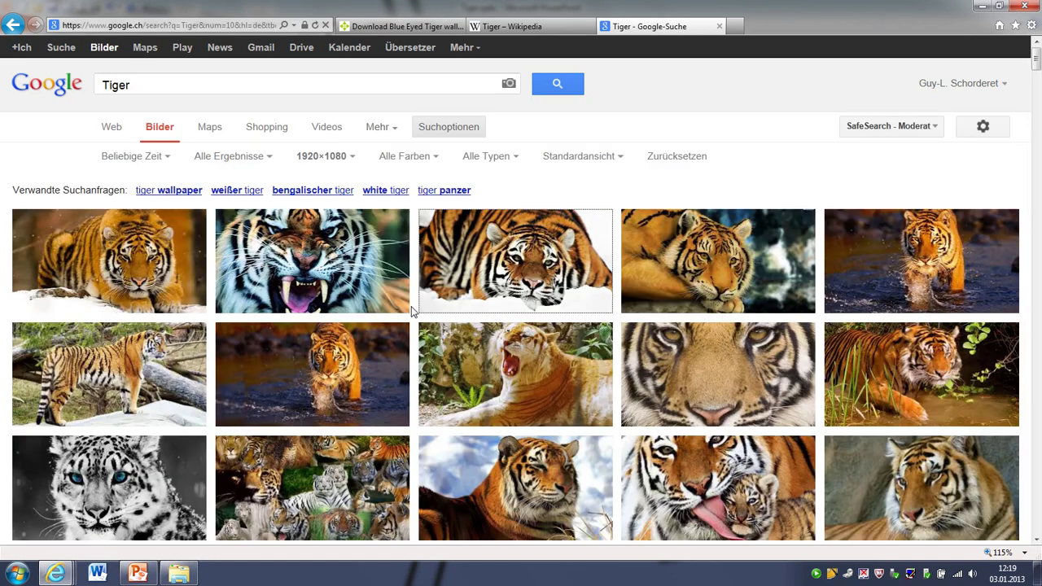
Find and open the orange blue-eyed tiger result among the images.
scroll(413, 311, "down", 2)
scroll(437, 284, "down", 3)
scroll(436, 293, "down", 3)
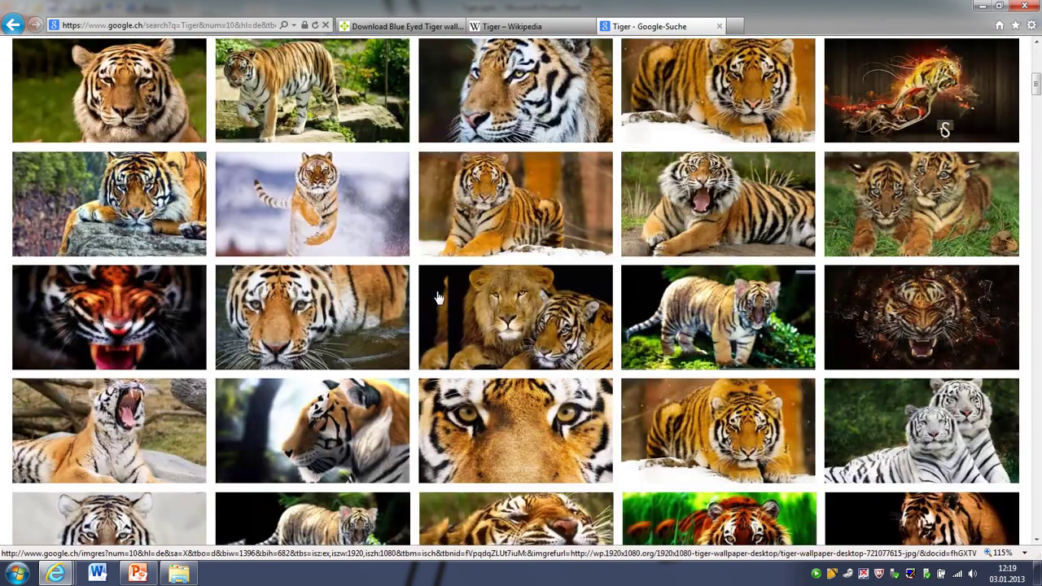
scroll(438, 299, "down", 1)
scroll(438, 298, "down", 3)
scroll(437, 300, "down", 2)
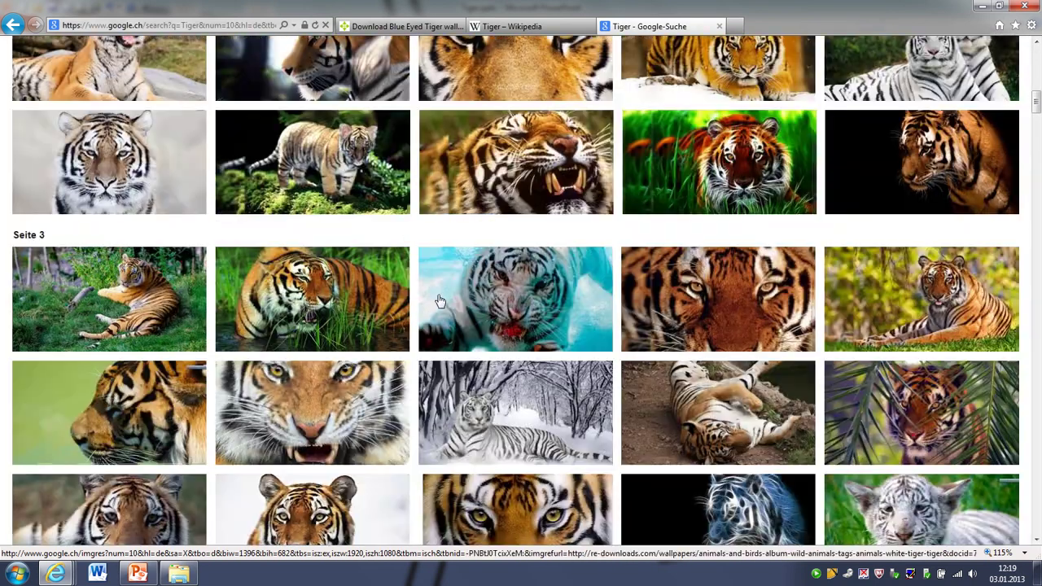
scroll(438, 302, "down", 2)
scroll(442, 301, "down", 1)
scroll(442, 302, "down", 1)
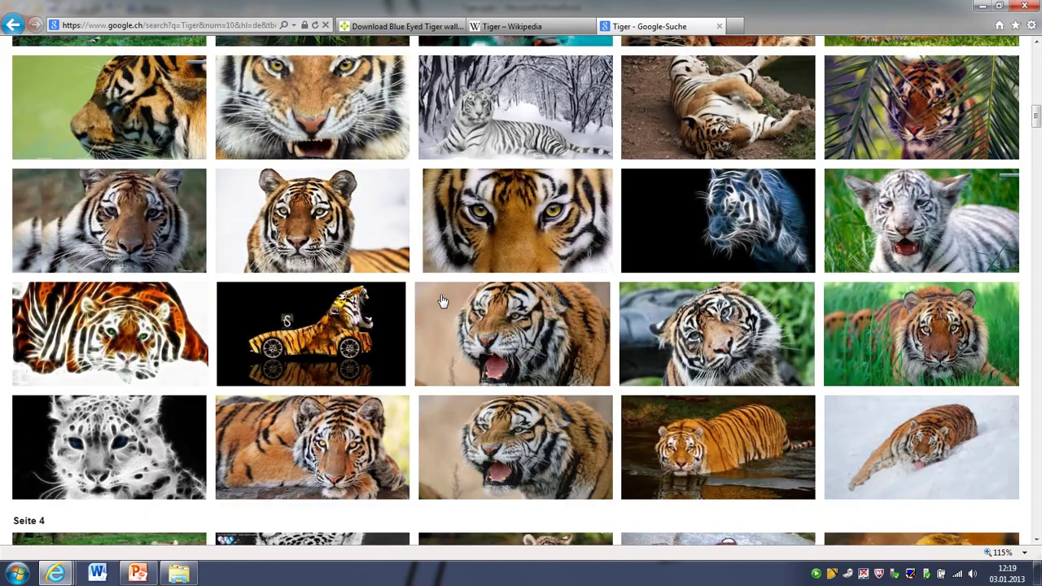
scroll(442, 301, "down", 3)
scroll(446, 309, "up", 2)
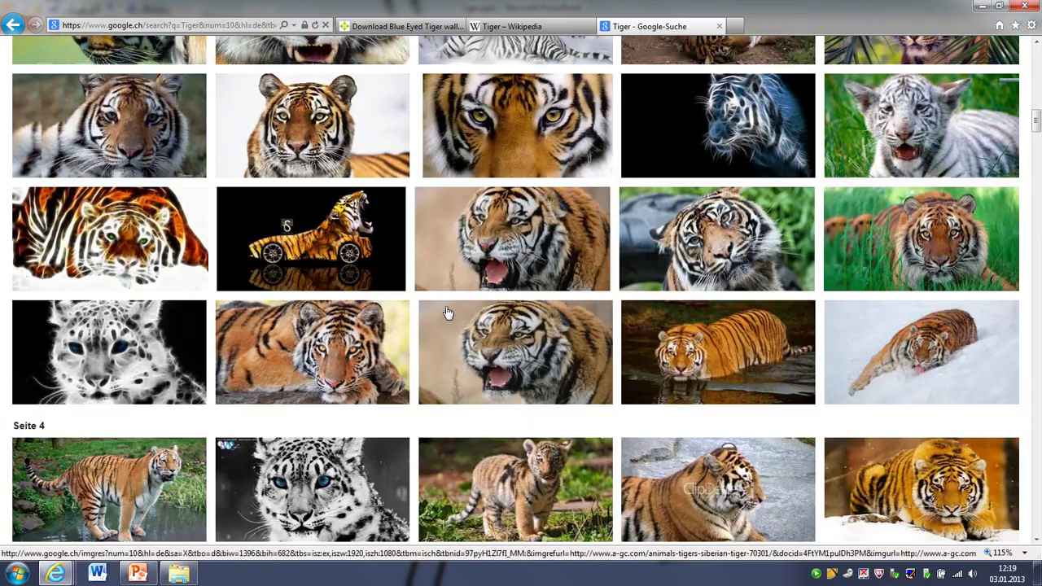
scroll(439, 305, "up", 1)
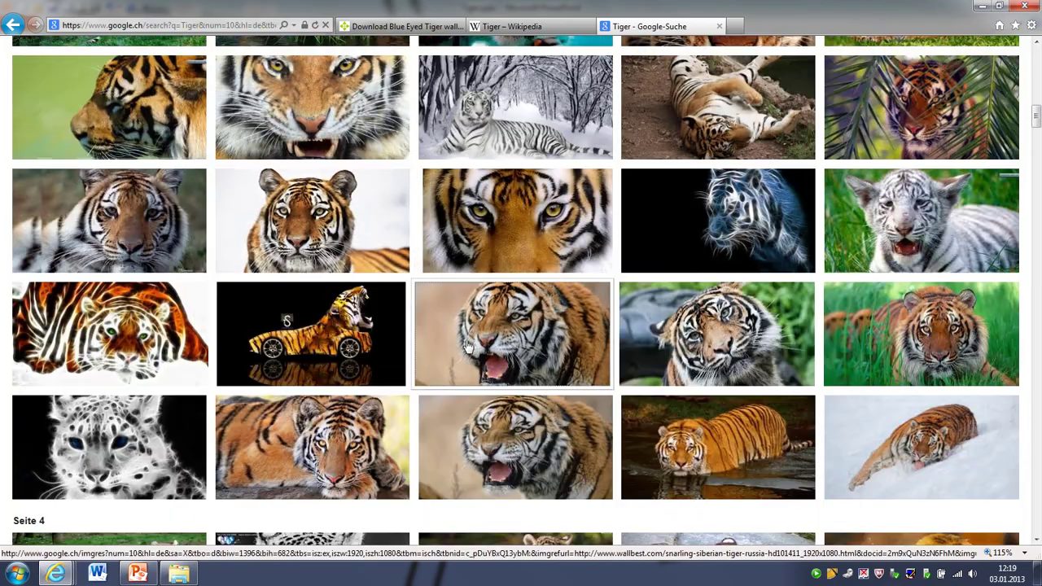
scroll(407, 284, "down", 5)
scroll(479, 366, "down", 3)
scroll(479, 365, "down", 2)
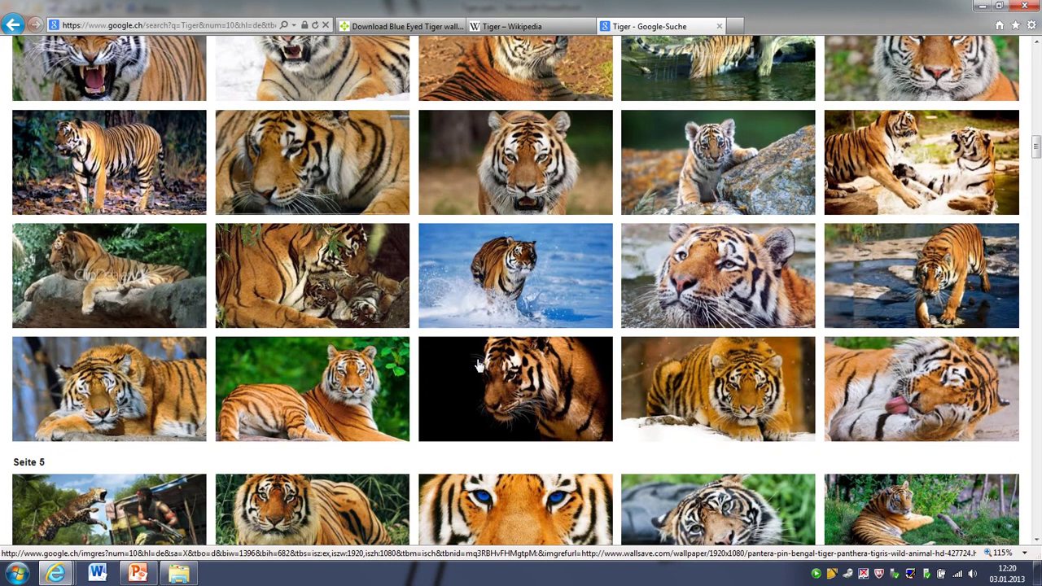
left_click(558, 399)
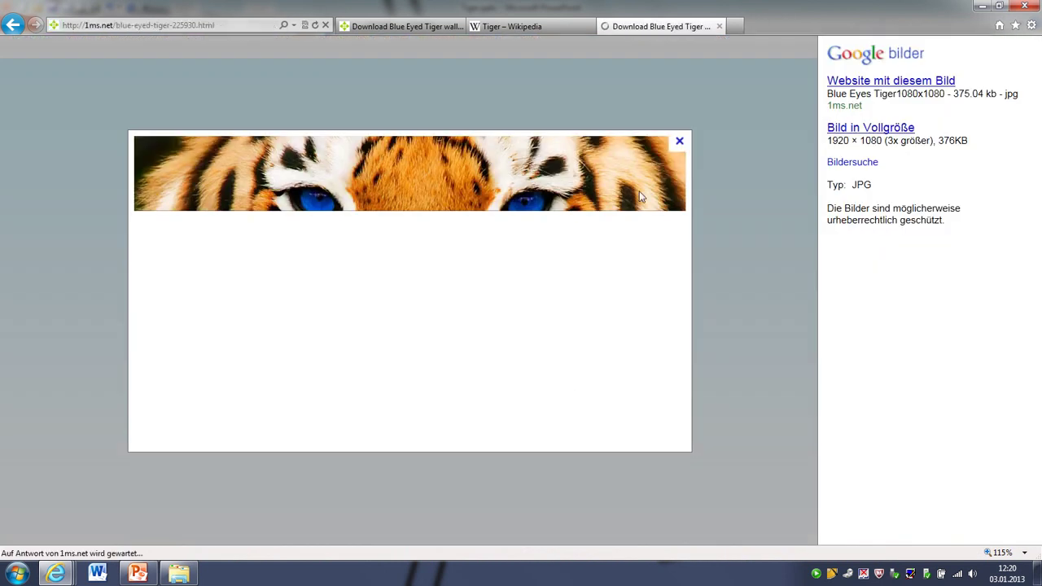
Go to the wallpaper's page and open the full-size image in a new tab.
left_click(757, 183)
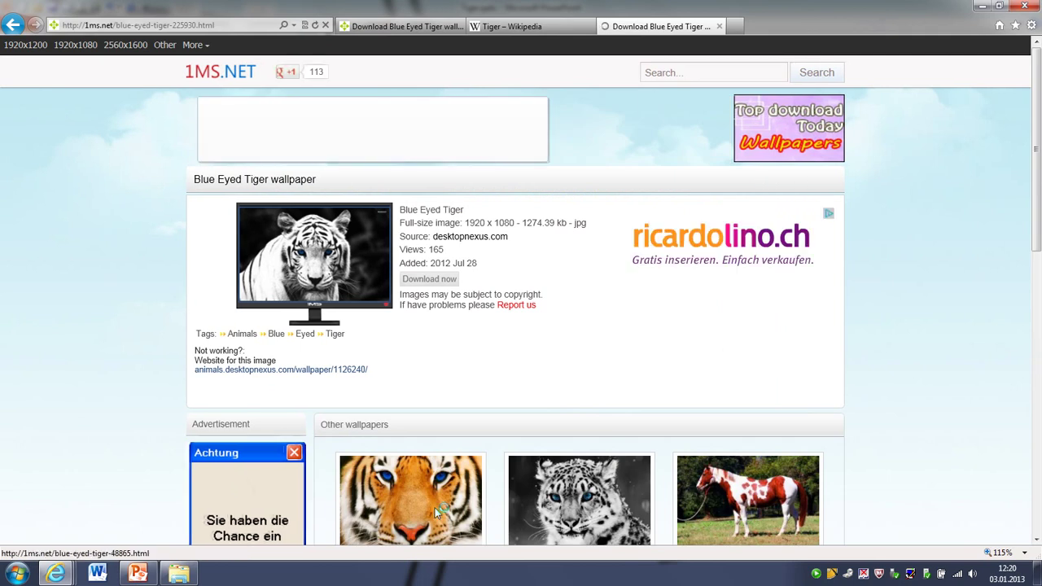
left_click(437, 511)
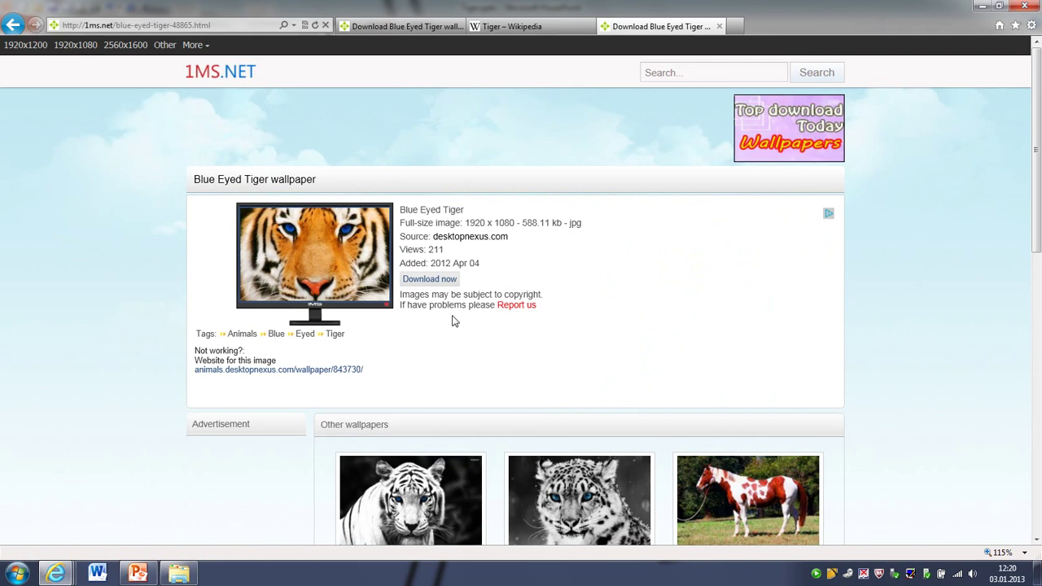
left_click(416, 282)
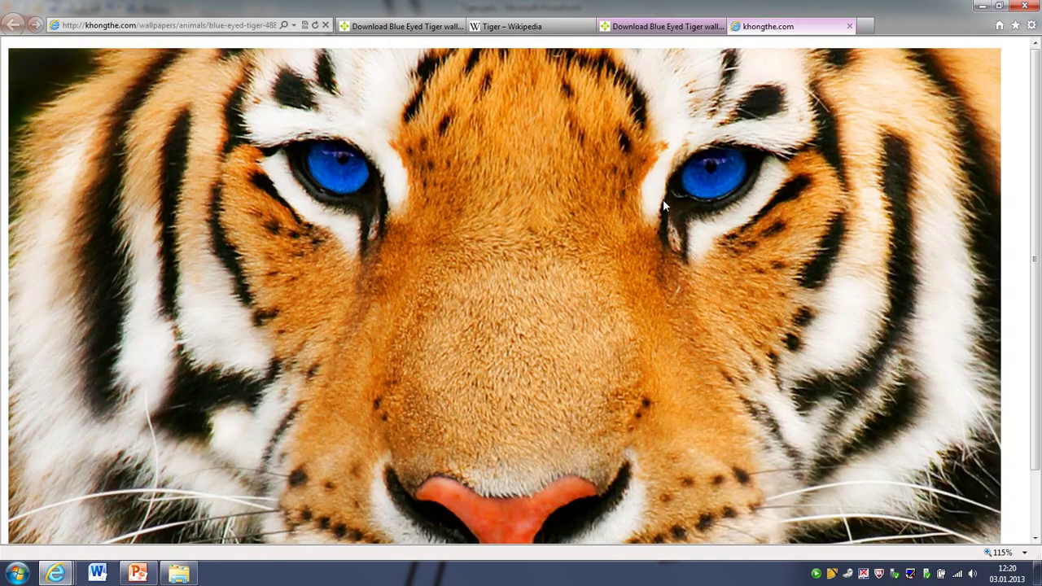
Save the wallpaper as blue-eyed-tiger-48865.jpg in the Tiger folder, replacing the existing file.
right_click(580, 213)
left_click(647, 311)
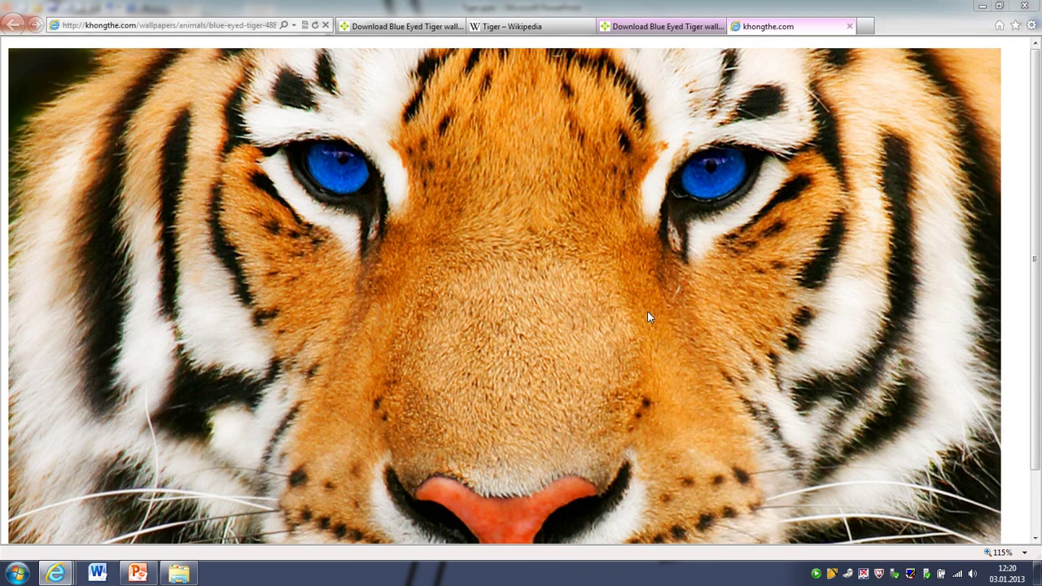
scroll(462, 174, "down", 5)
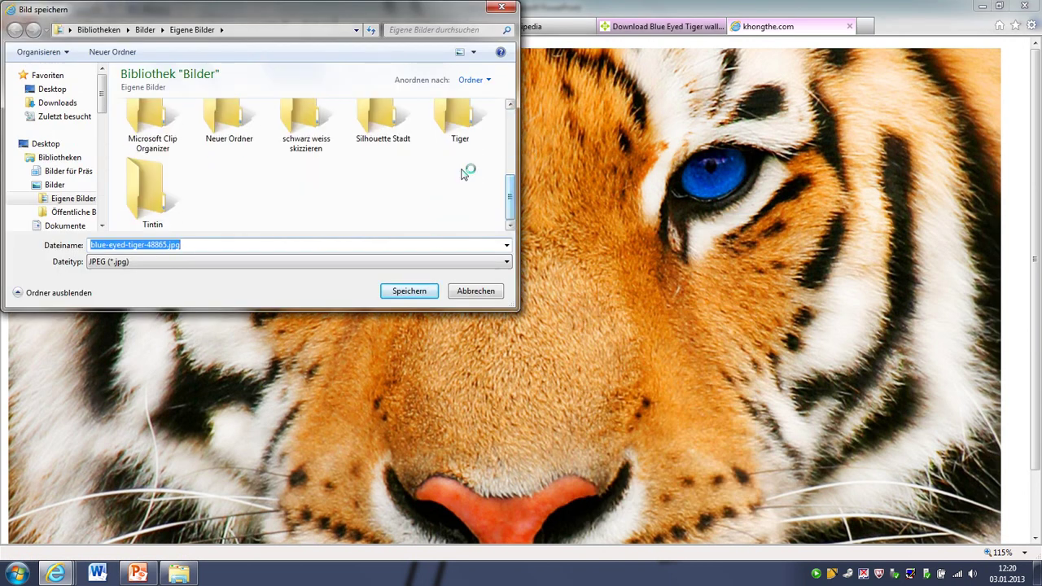
double_click(460, 120)
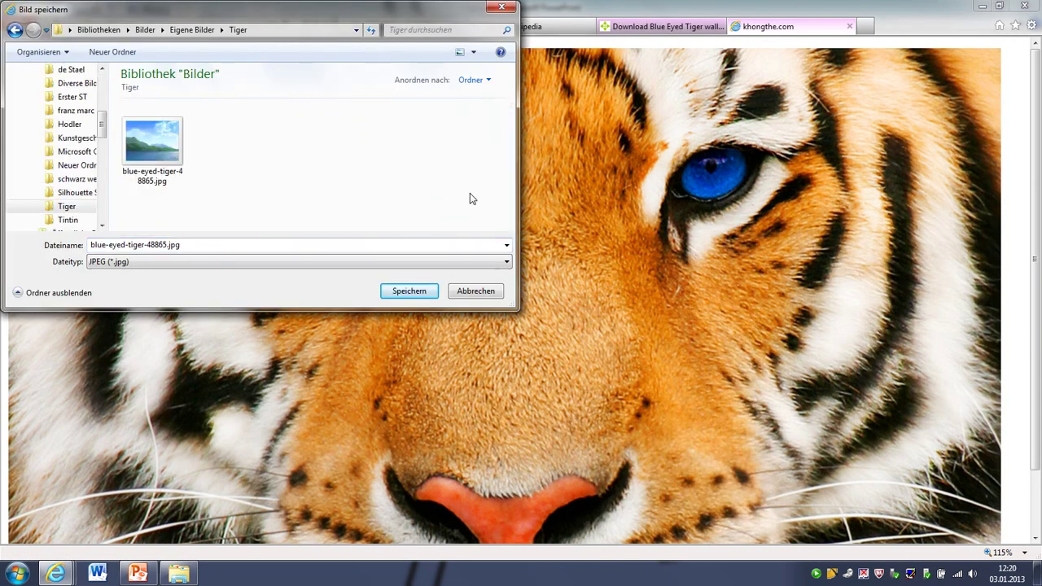
left_click(410, 291)
left_click(539, 286)
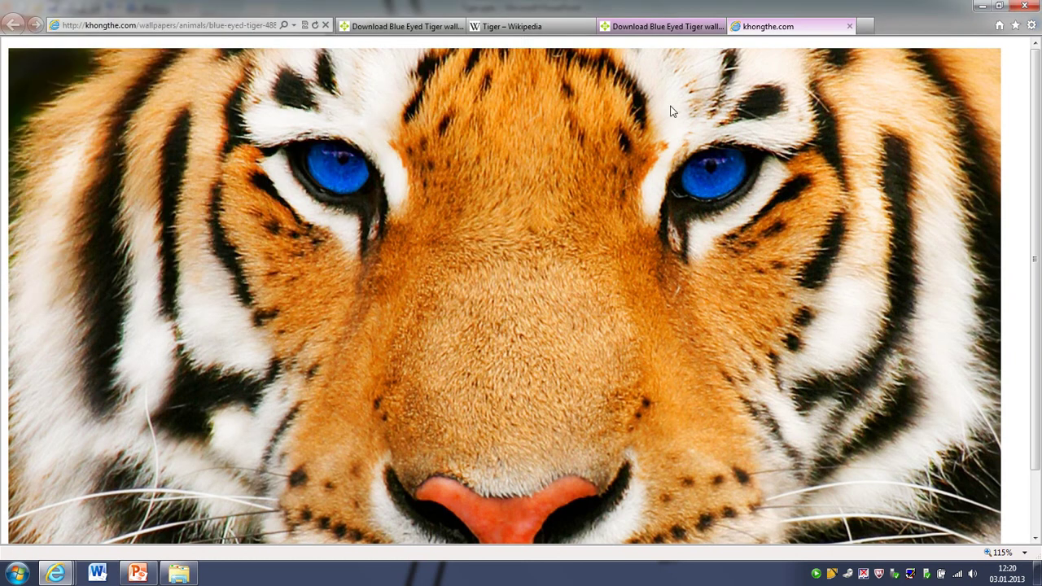
left_click(849, 26)
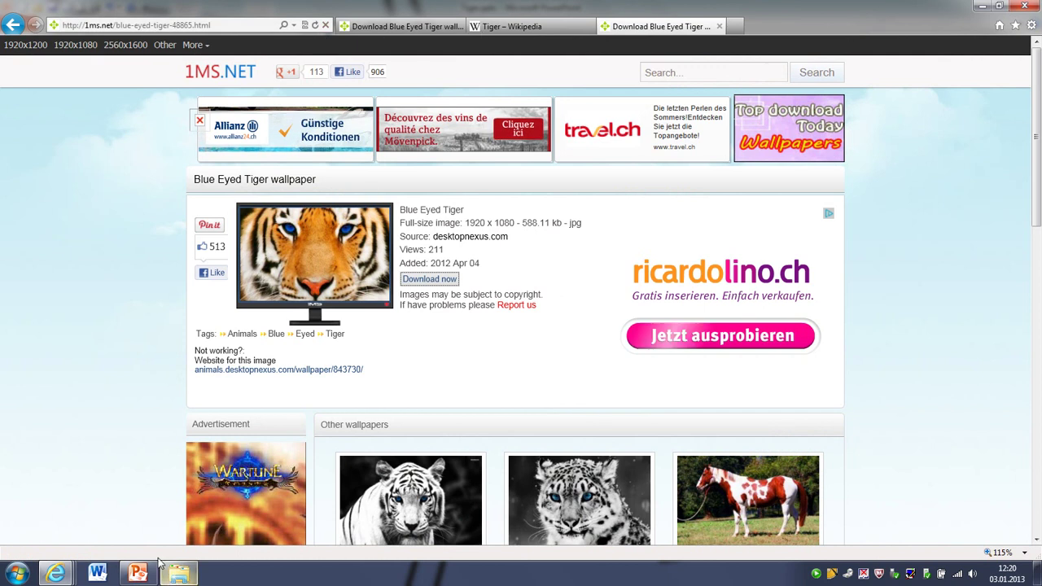
left_click(137, 573)
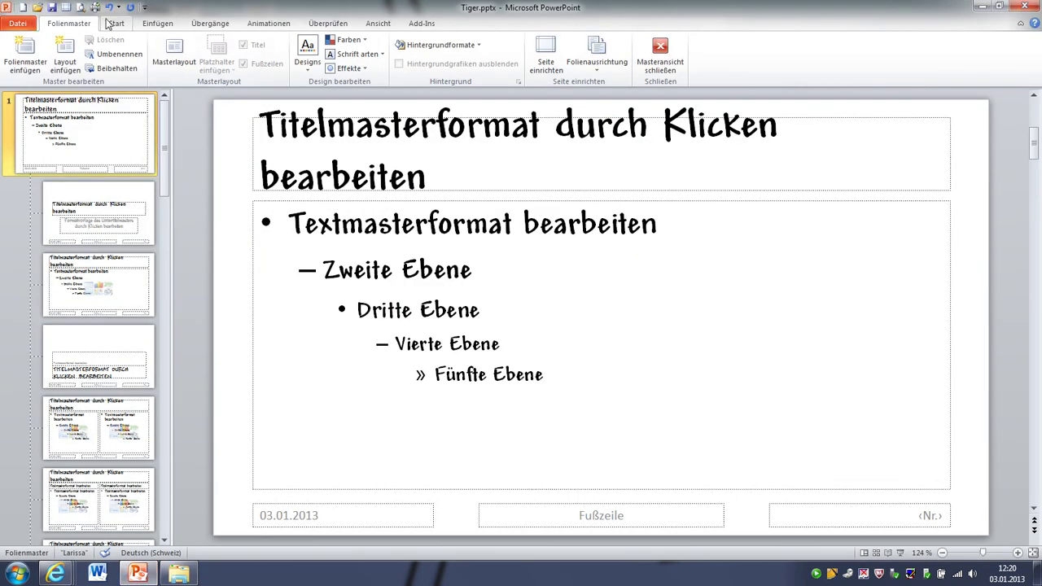
Insert blue-eyed-tiger-48865.jpg from the Tiger folder onto the slide master.
left_click(232, 248)
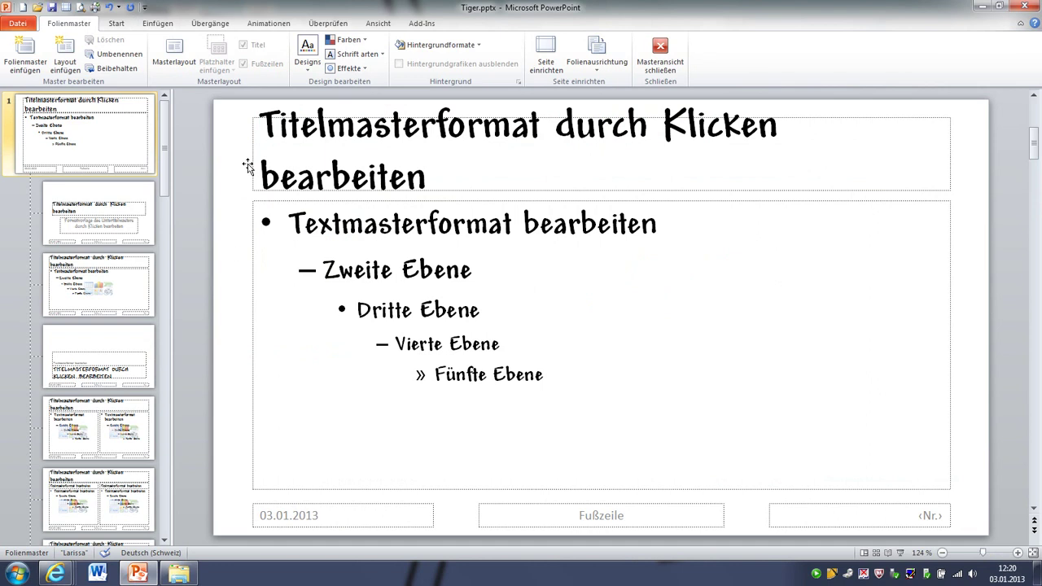
left_click(158, 24)
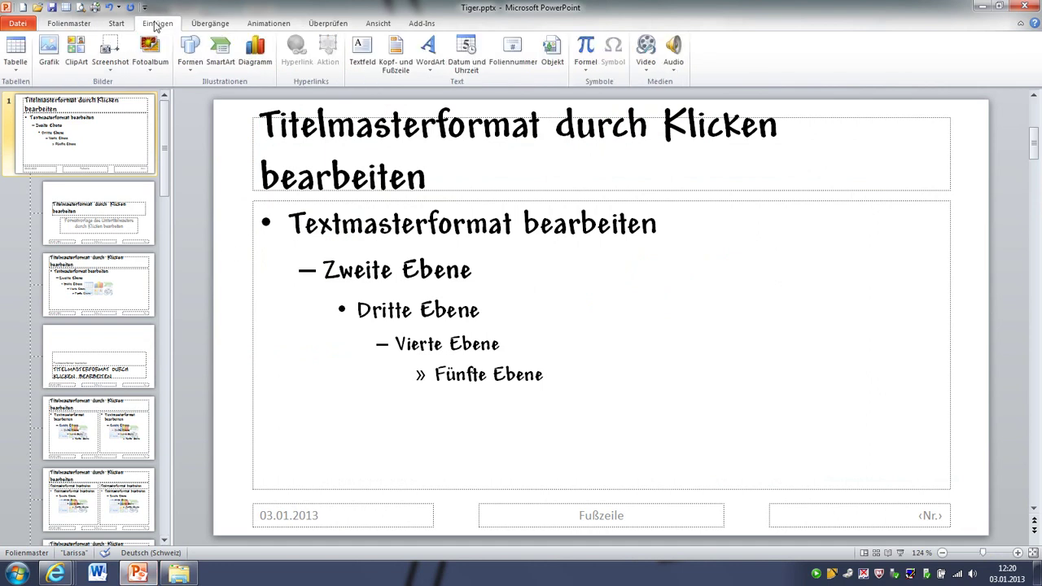
left_click(51, 51)
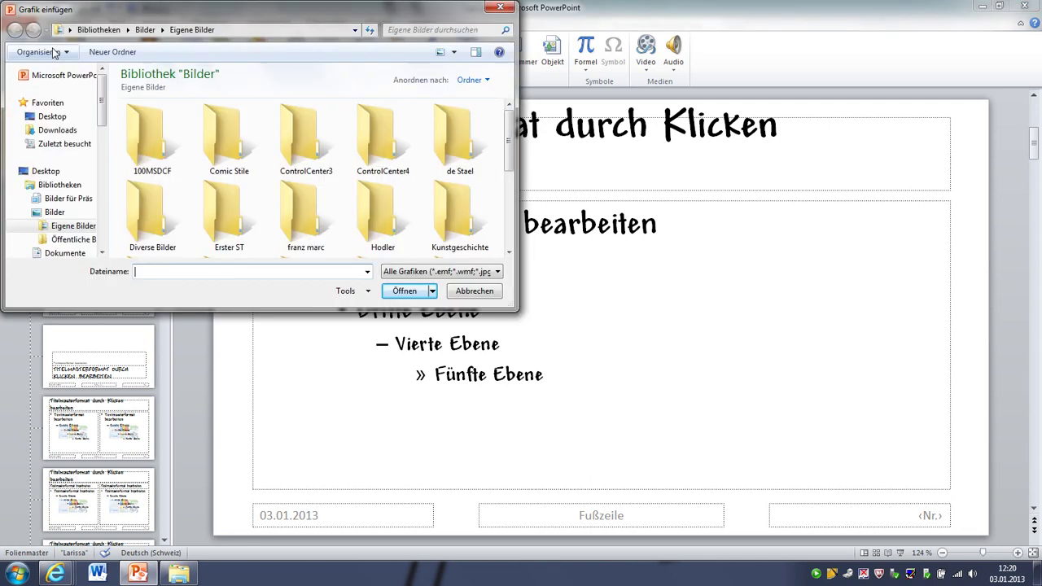
scroll(464, 158, "down", 3)
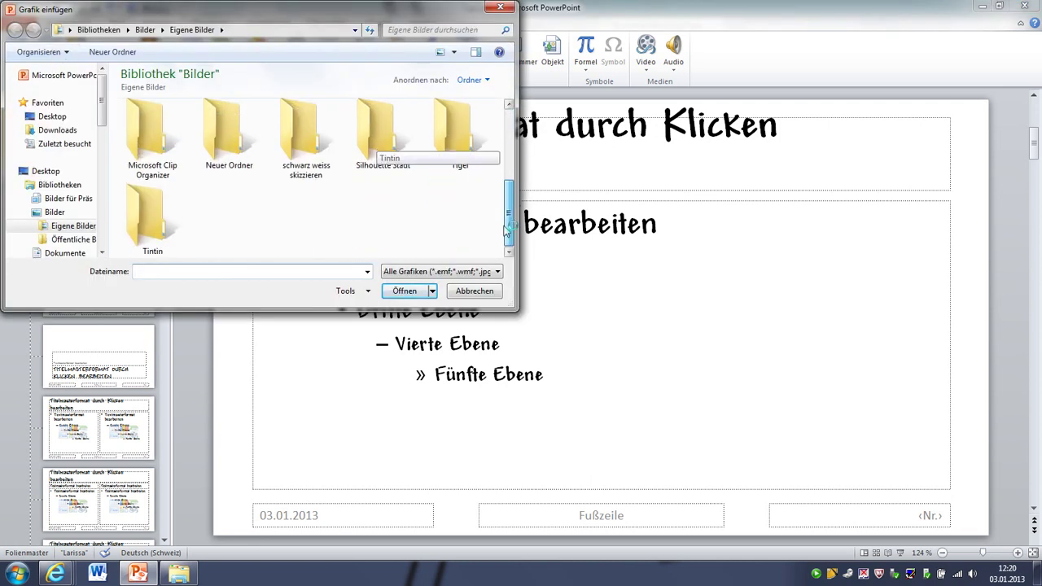
left_click(454, 137)
left_click(176, 179)
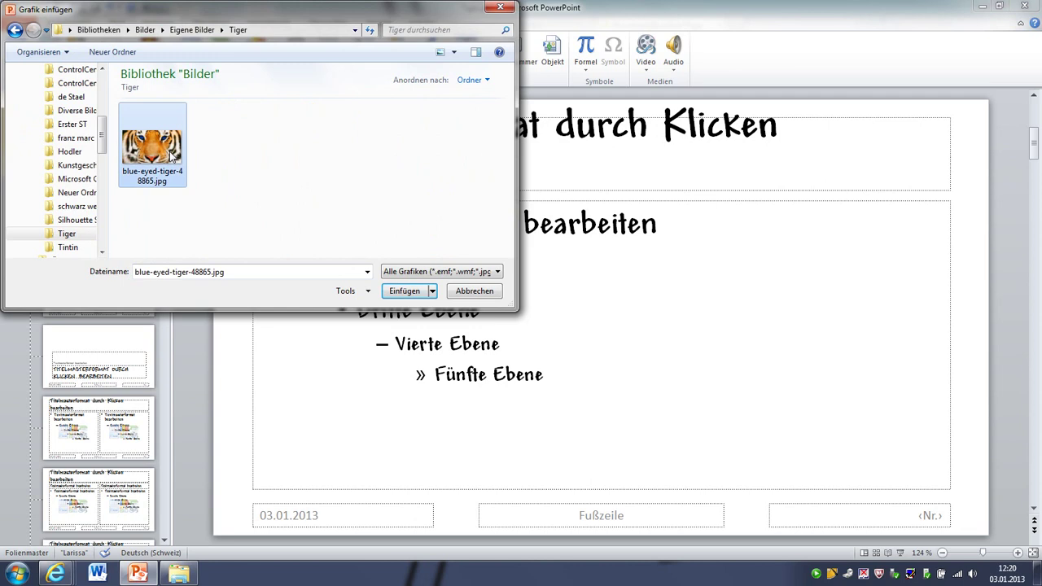
left_click(405, 291)
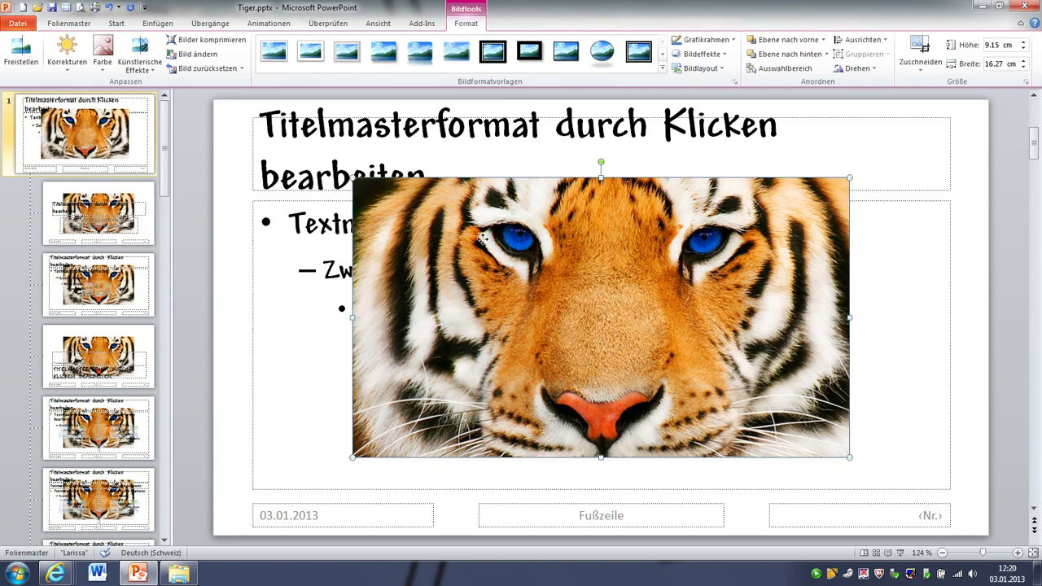
Move the tiger photo to the top-left corner and stretch it to fill the slide at 25.4 × 14.29 cm.
left_click_drag(485, 239, 344, 160)
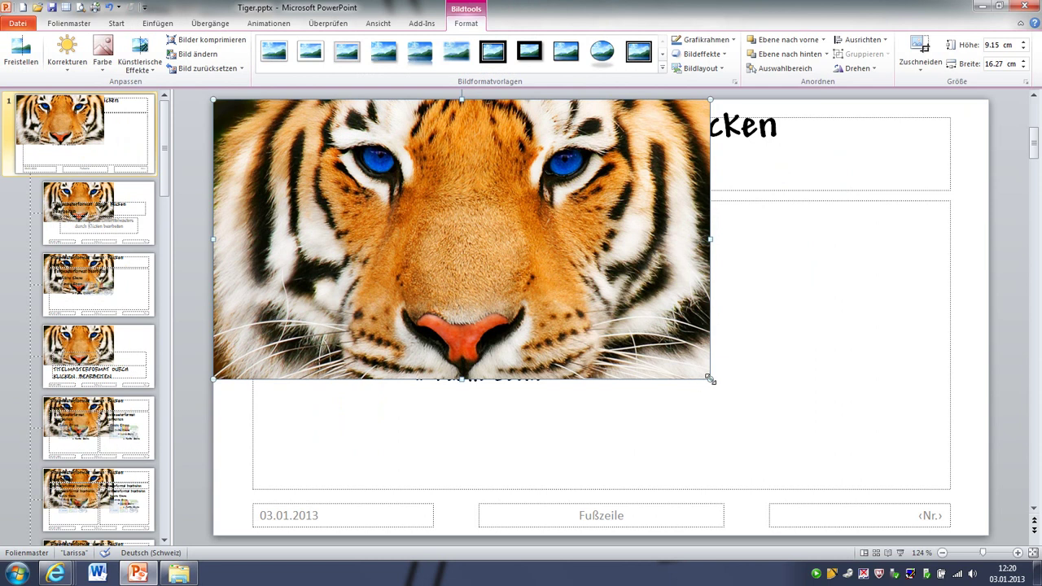
left_click_drag(710, 379, 980, 537)
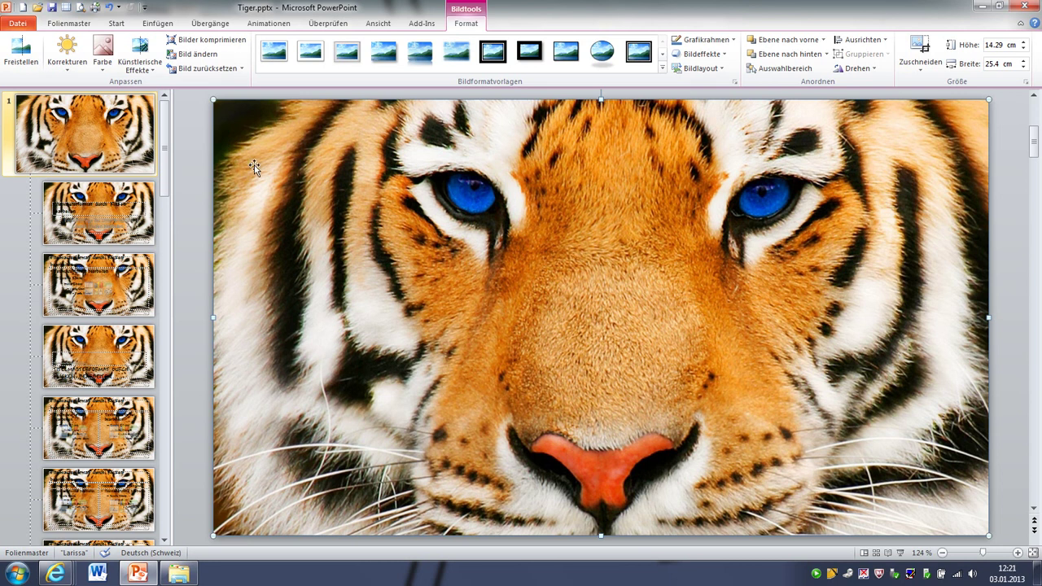
left_click(199, 161)
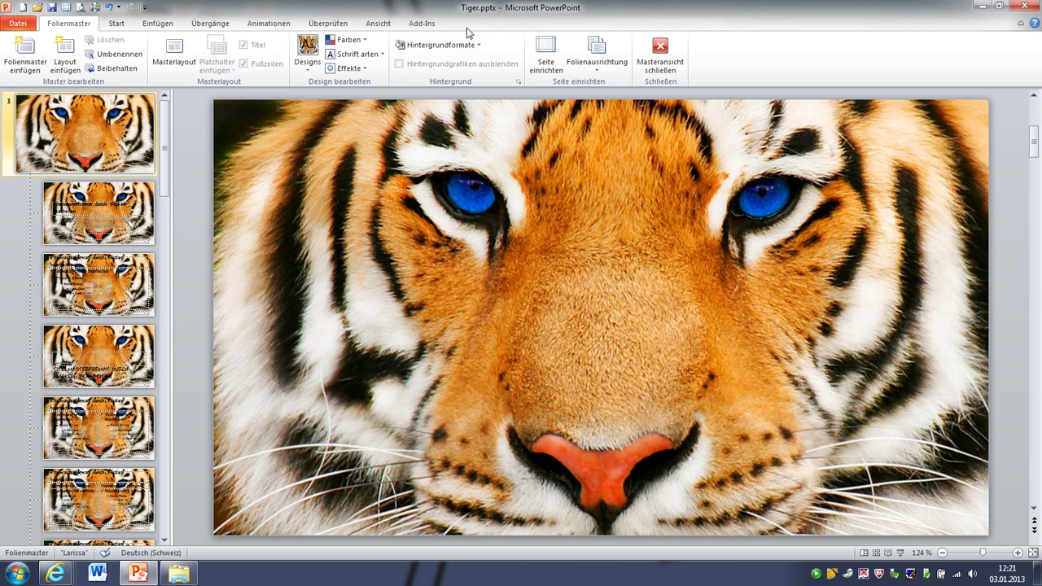
double_click(453, 132)
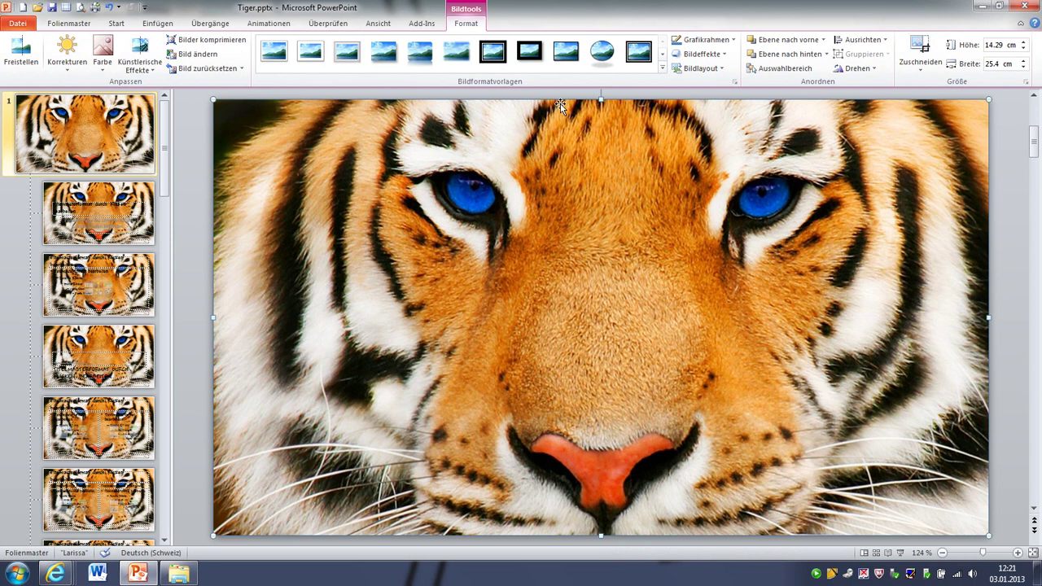
Send the tiger photo behind all placeholders, recolour it washed-out grey, and open the title layout.
left_click(828, 54)
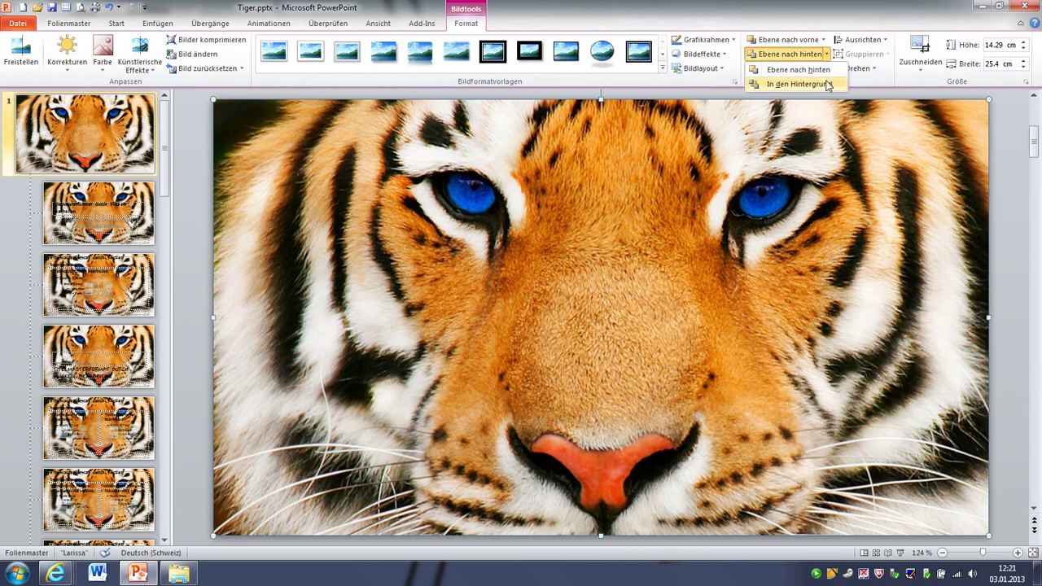
left_click(825, 83)
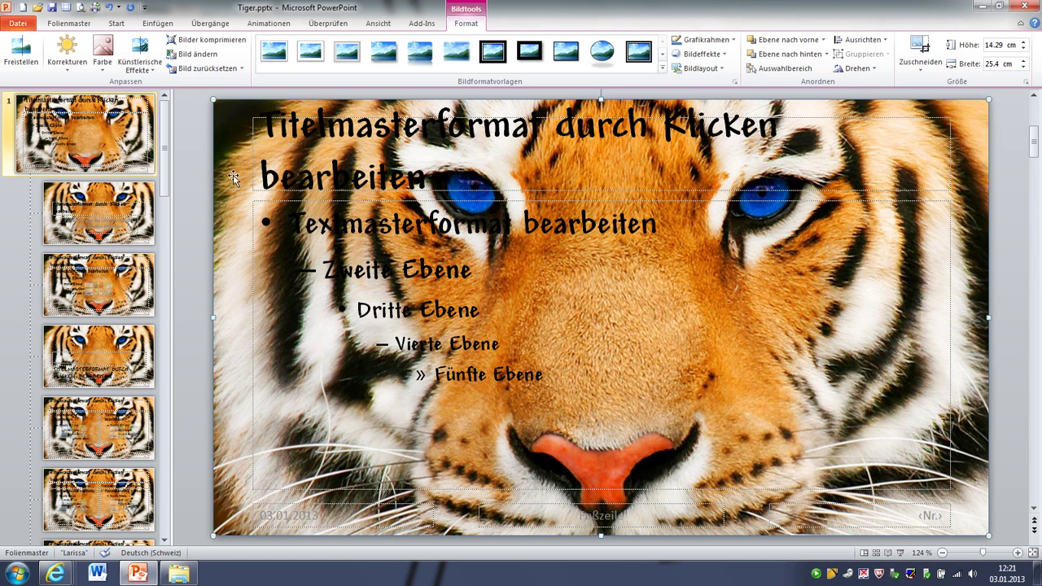
left_click(103, 65)
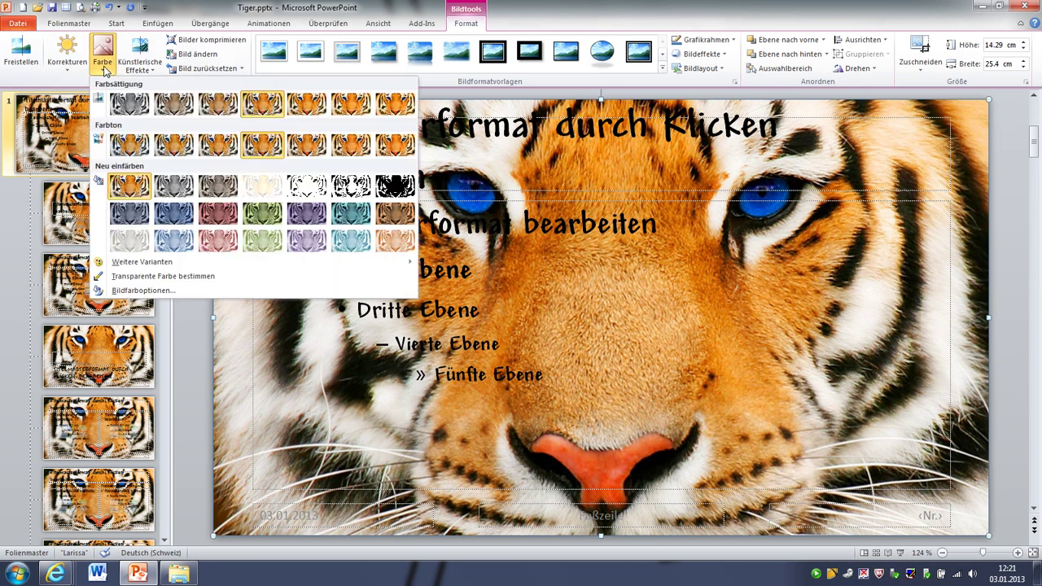
left_click(136, 245)
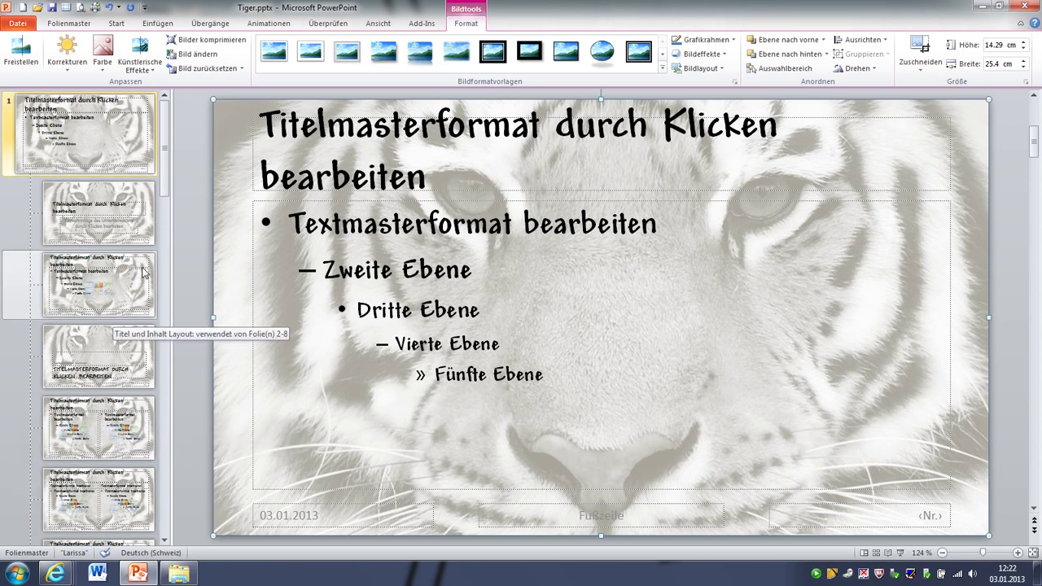
left_click(135, 217)
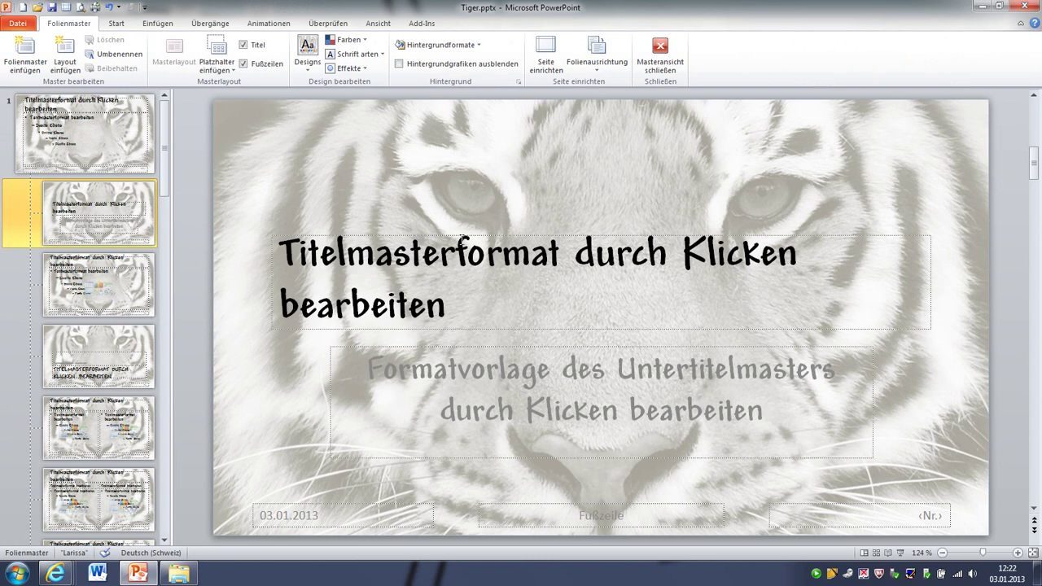
Hide the tiger background on the title layout and center its title text.
left_click(399, 64)
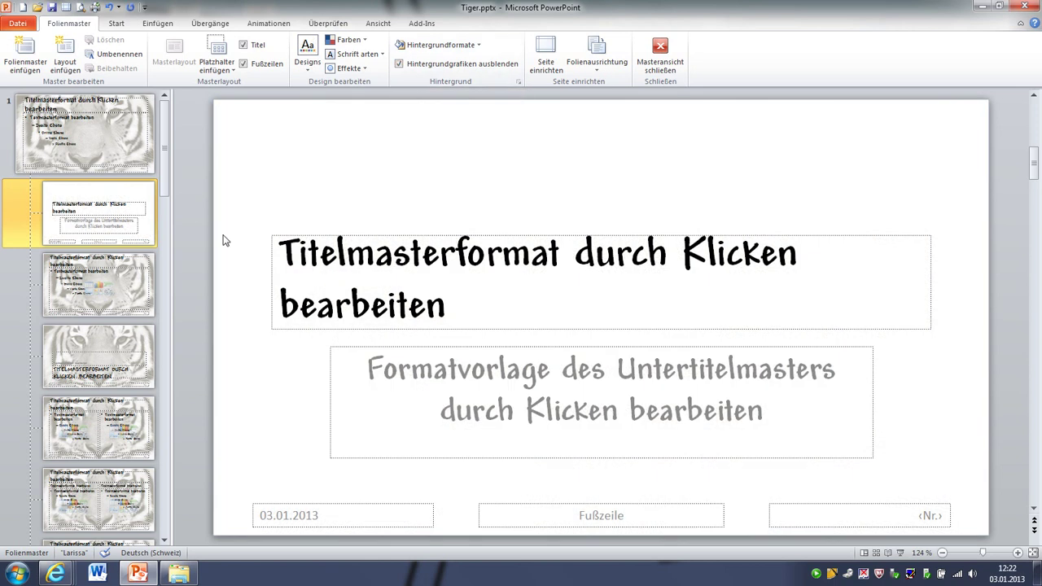
double_click(331, 277)
triple_click(331, 277)
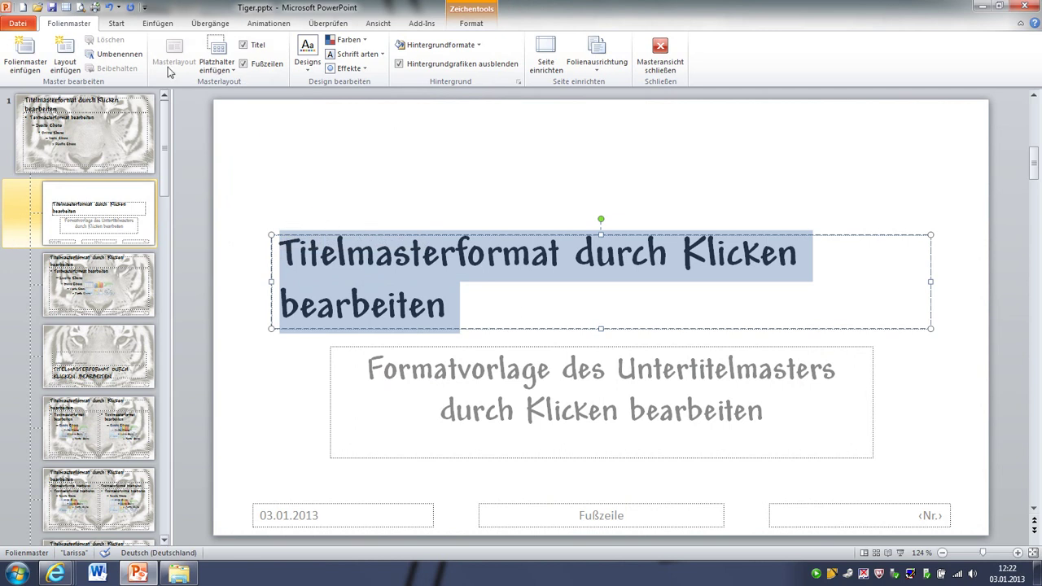
left_click(116, 23)
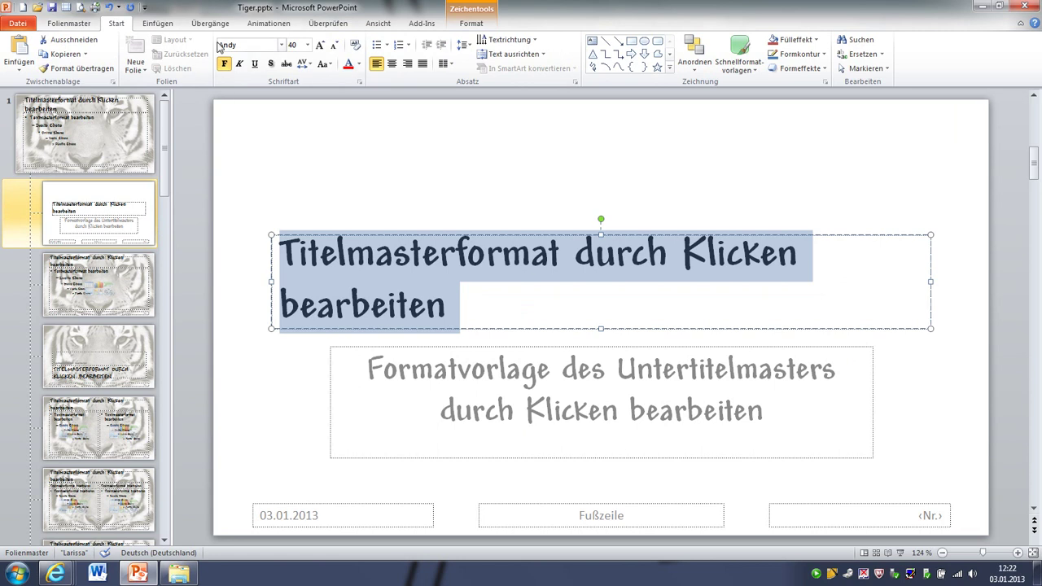
left_click(392, 63)
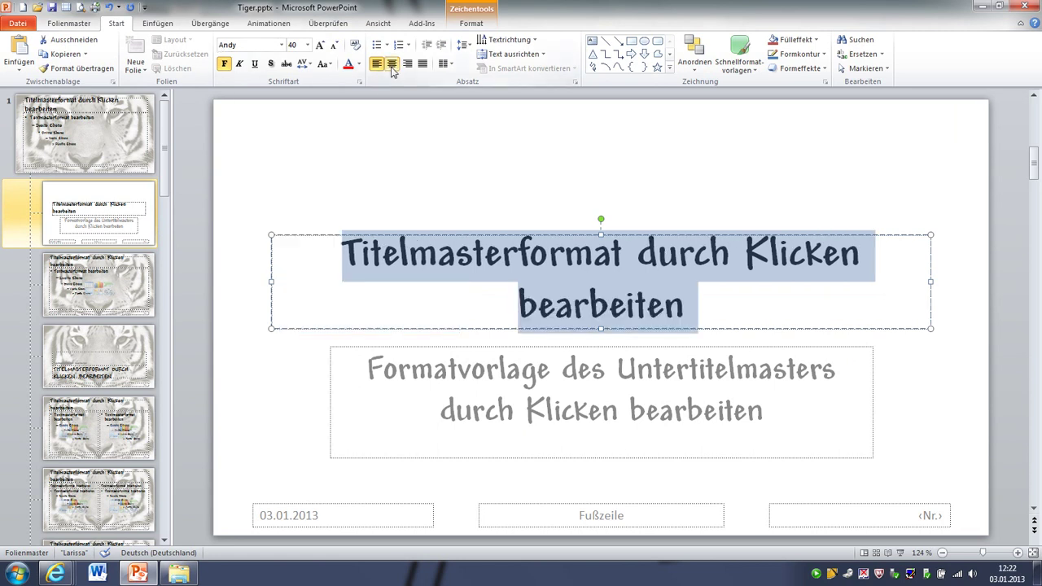
Set the title text to 60 pt, then compare with the master and return to the title layout.
left_click(306, 46)
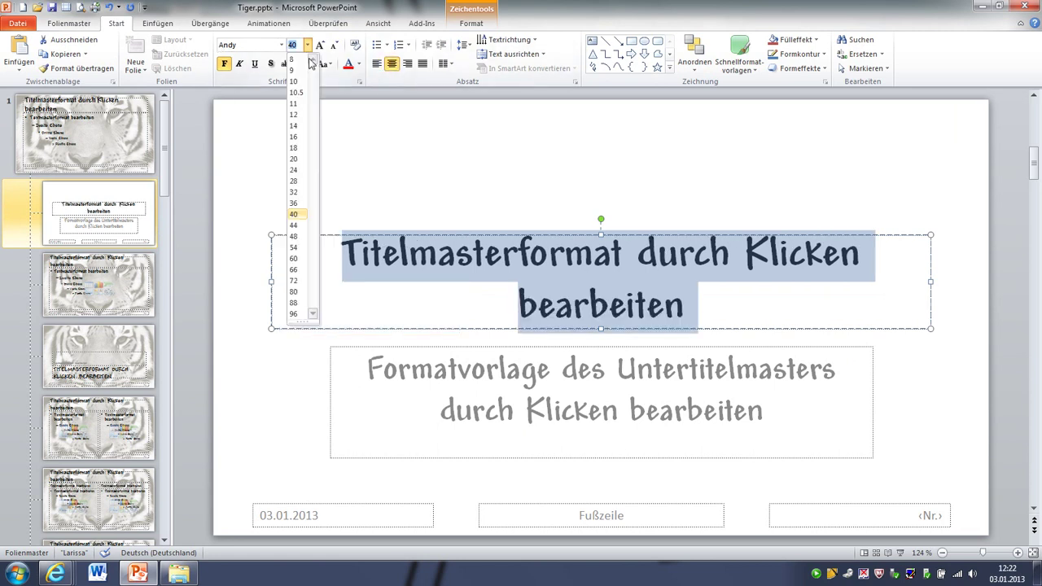
left_click(295, 259)
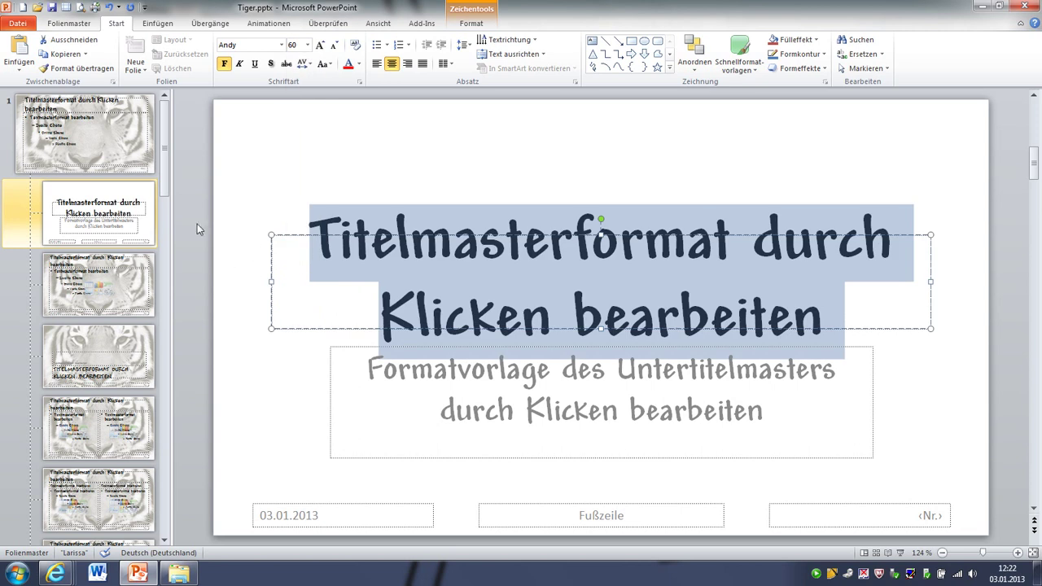
left_click(119, 130)
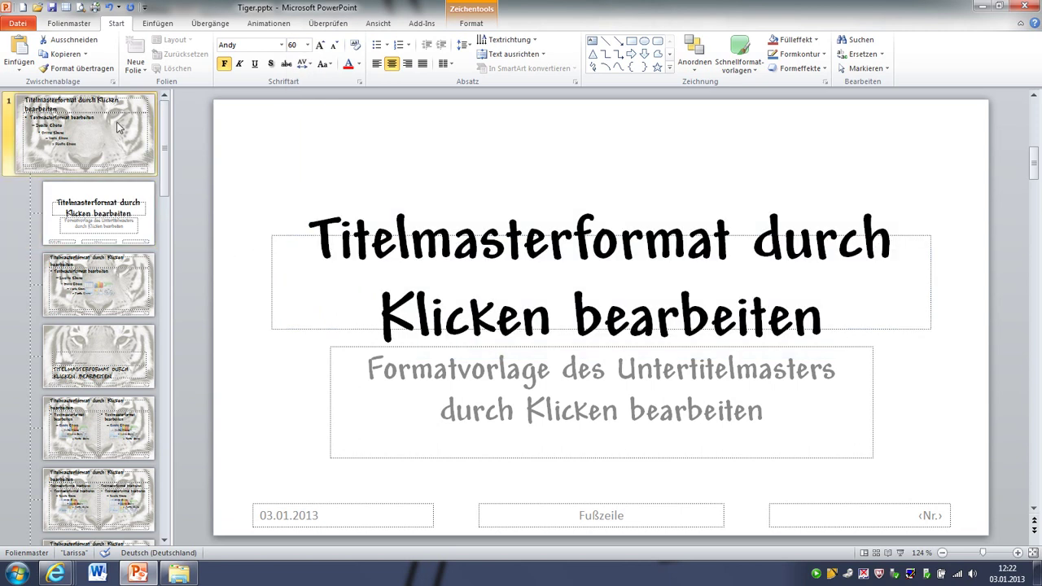
left_click(120, 218)
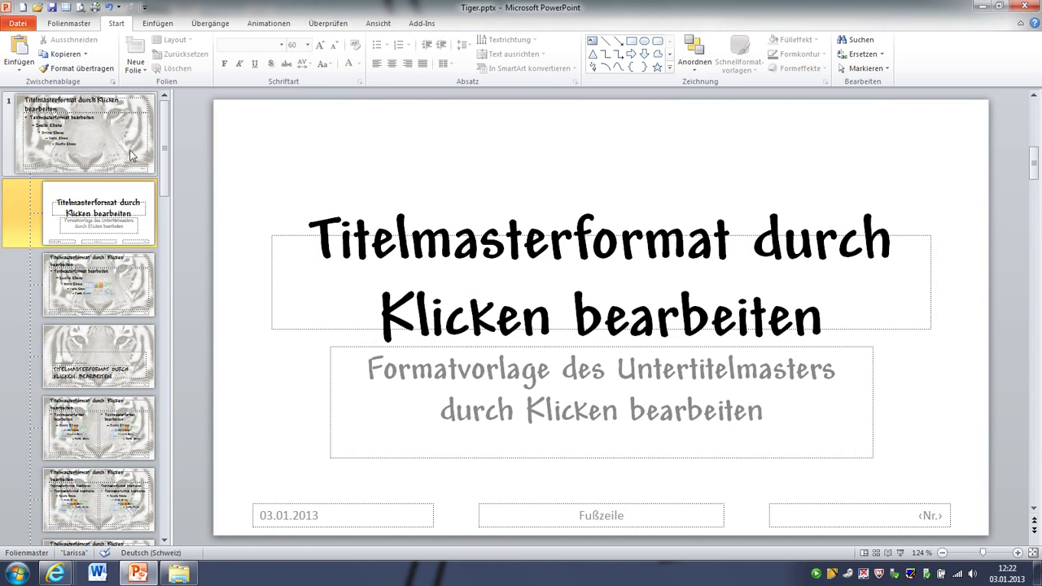
Return to the main slide master and close Slide Master view.
left_click(118, 145)
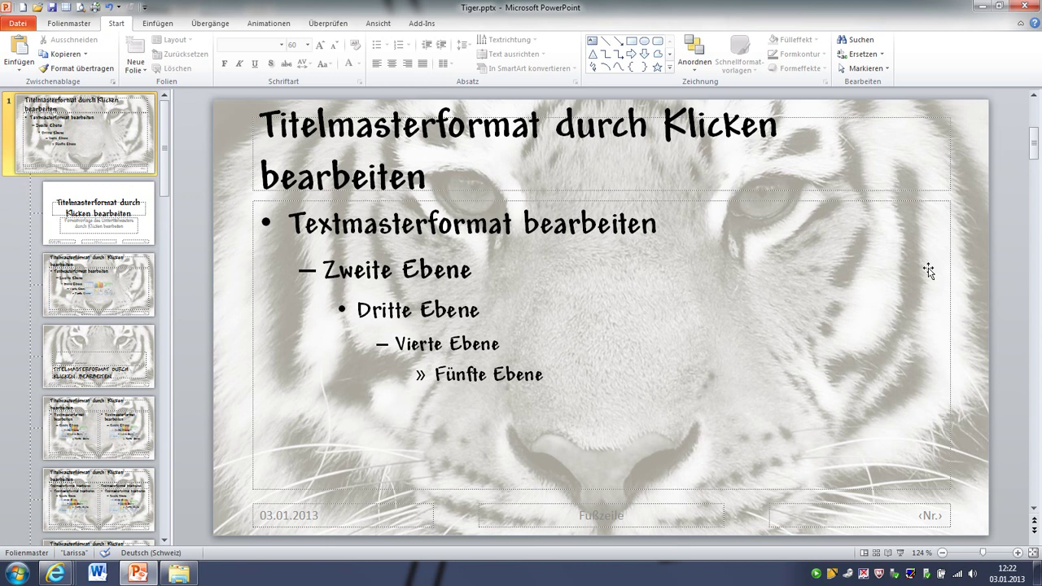
left_click(72, 24)
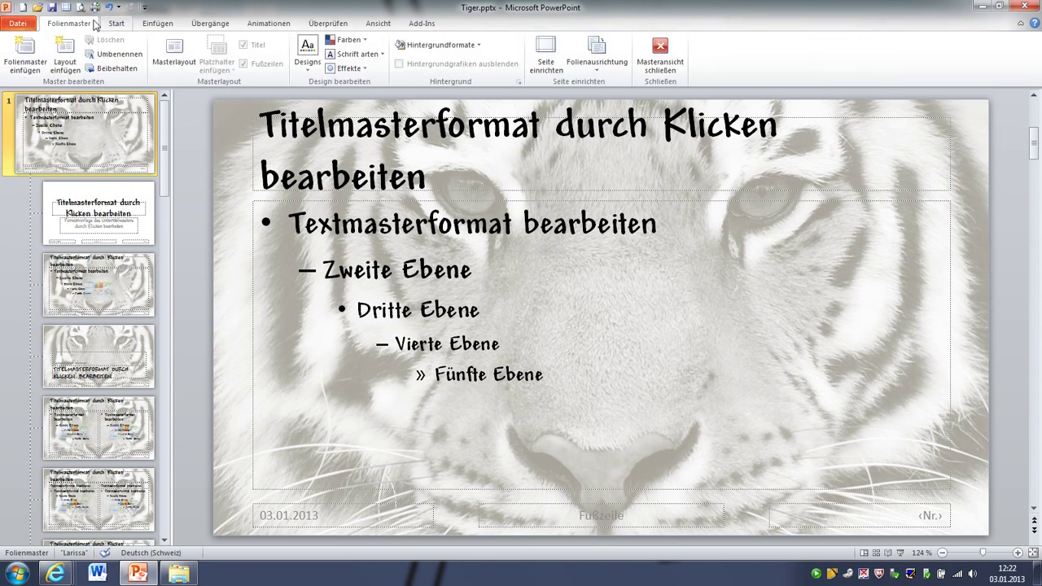
left_click(661, 56)
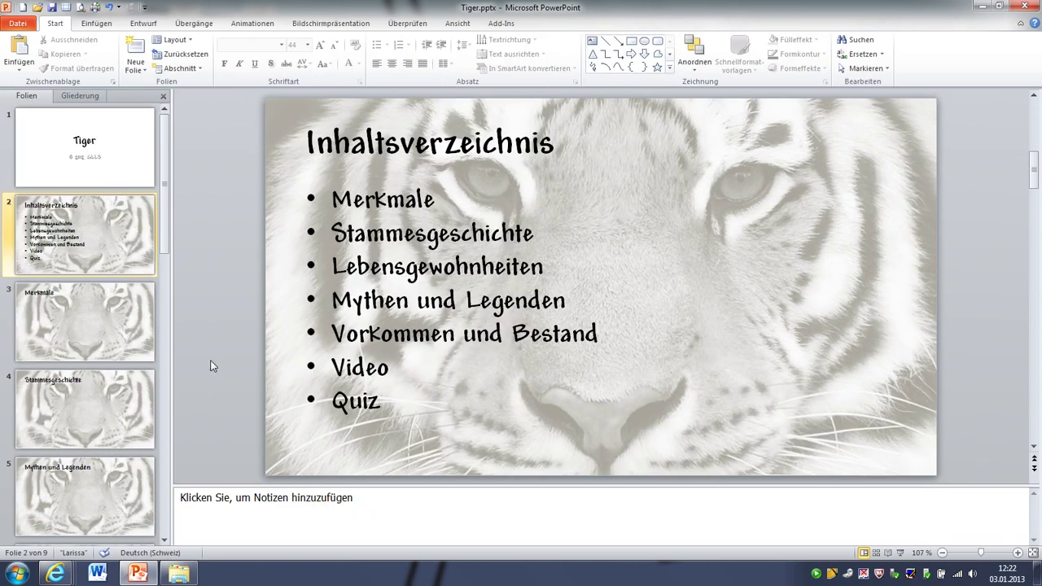
Browse the Merkmale and Mythen und Legenden slides, then return to the Tiger title slide.
left_click(105, 139)
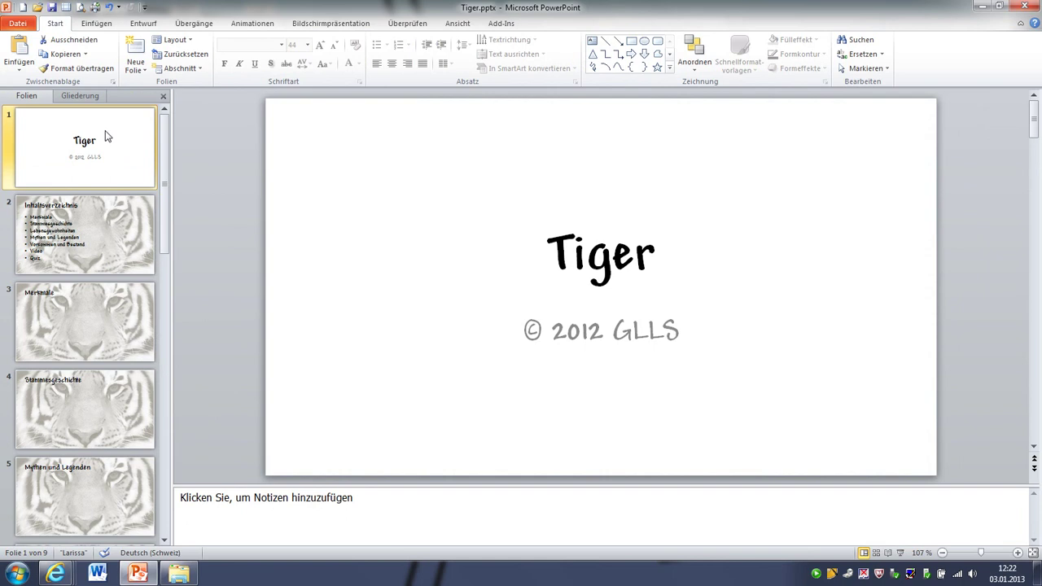
left_click(110, 236)
left_click(117, 317)
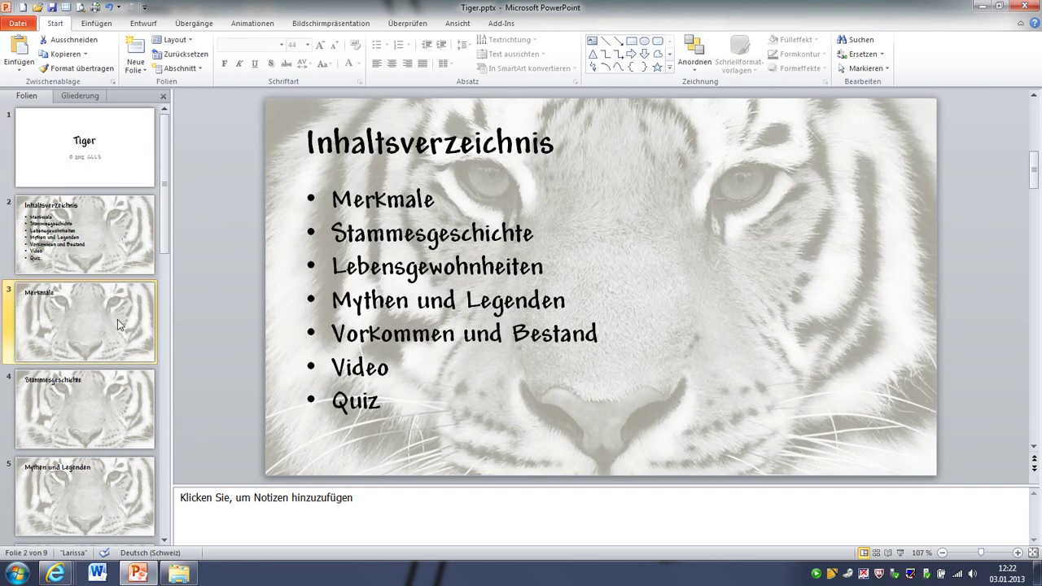
left_click(114, 392)
left_click(112, 498)
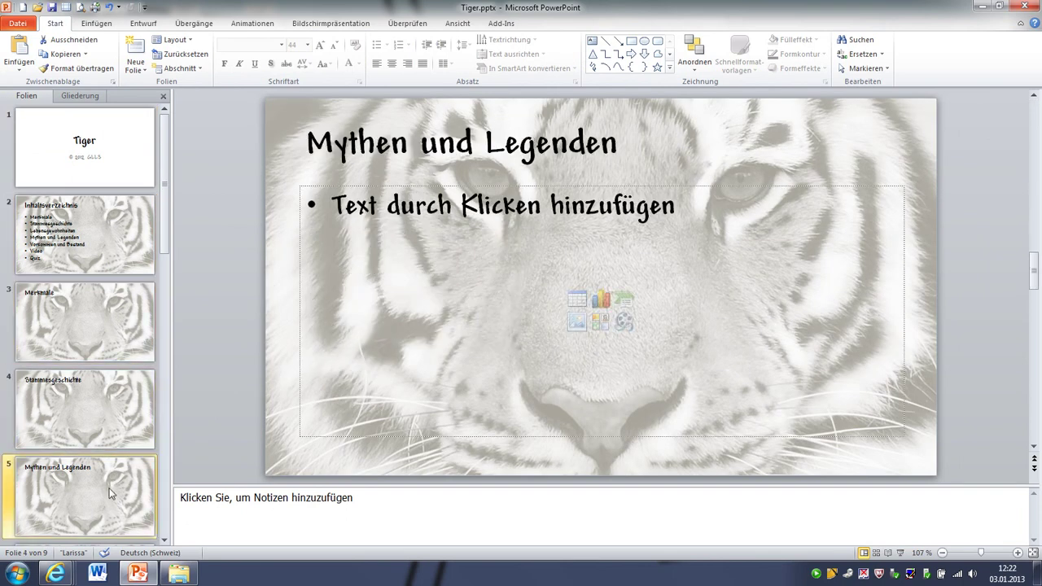
left_click(104, 139)
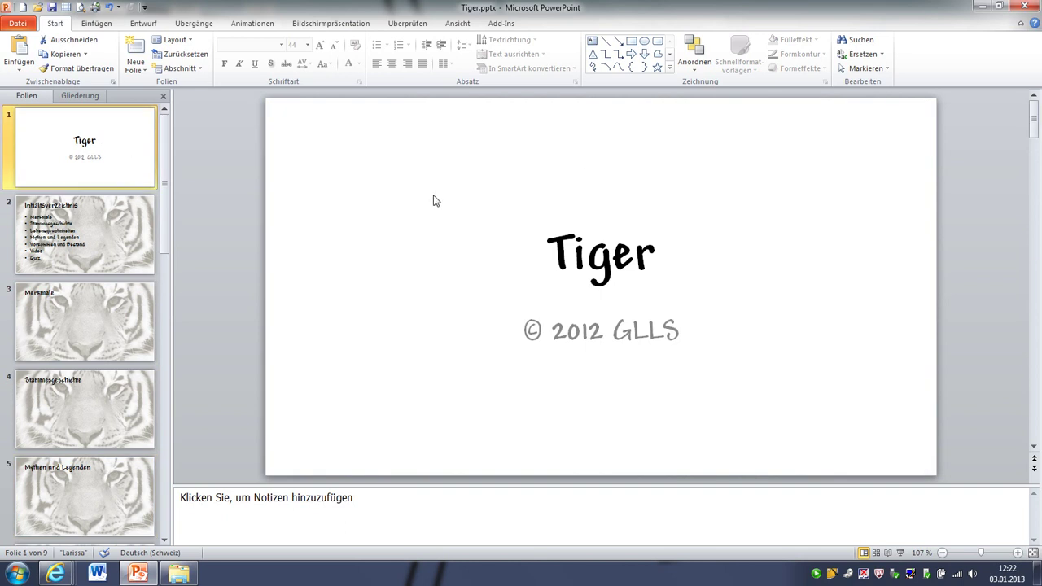
Insert blue-eyed-tiger-48865.jpg onto the Tiger title slide.
left_click(96, 24)
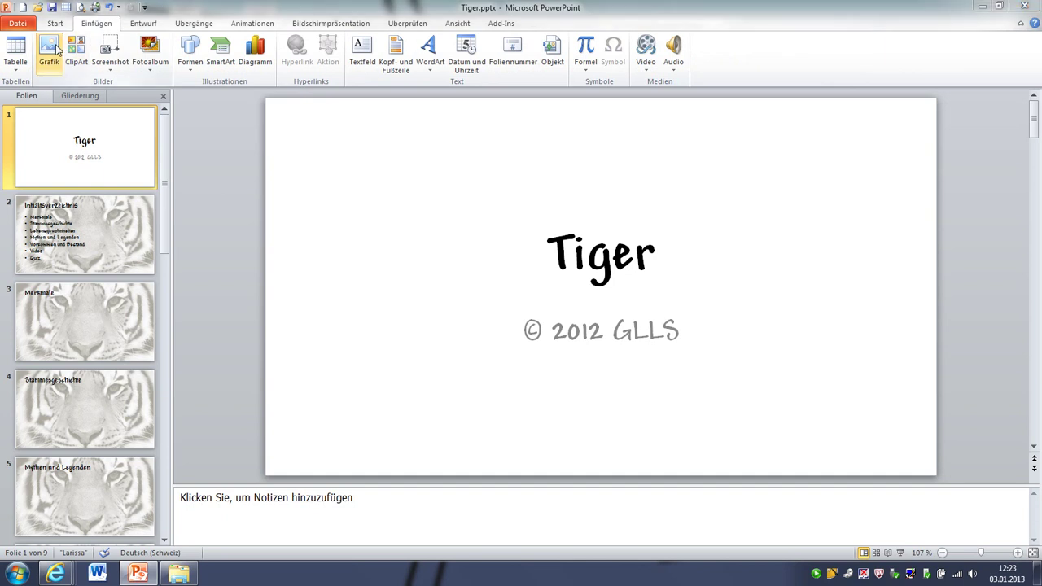
left_click(49, 50)
left_click(151, 148)
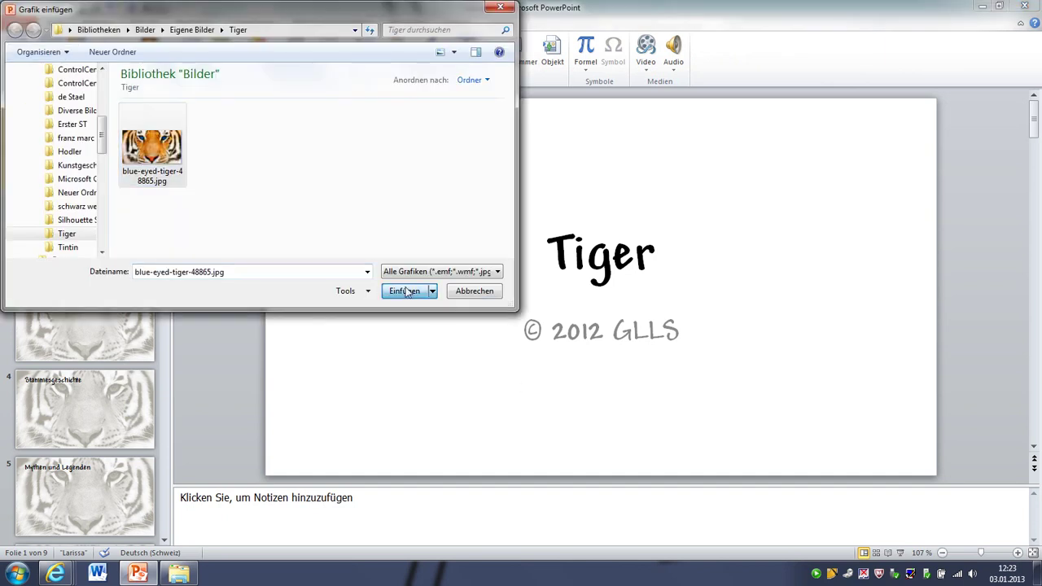
left_click(405, 291)
Move and enlarge the photo to fill the slide, then send it behind the title text.
left_click_drag(457, 227, 336, 160)
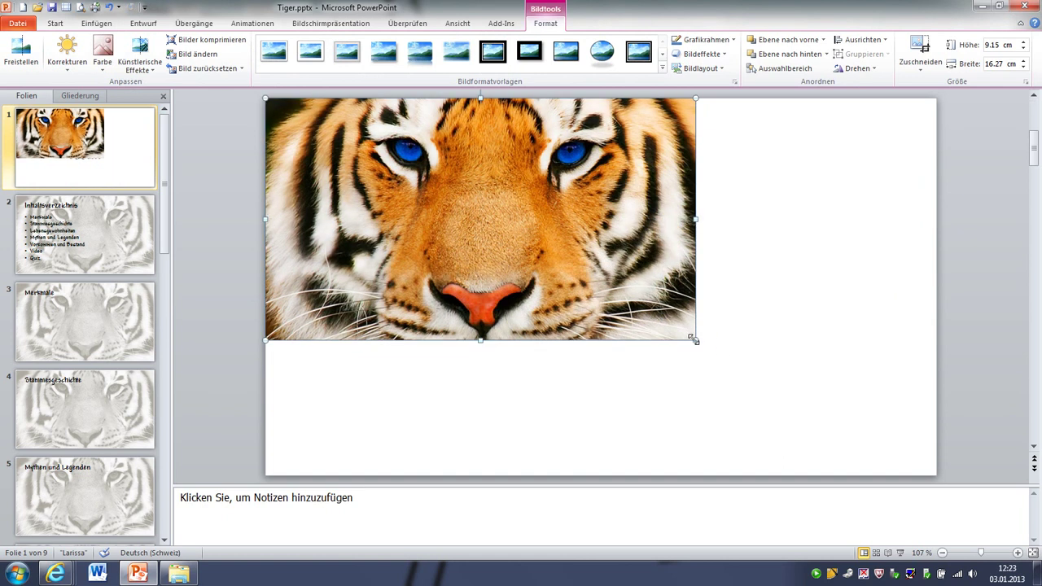
left_click_drag(695, 339, 918, 478)
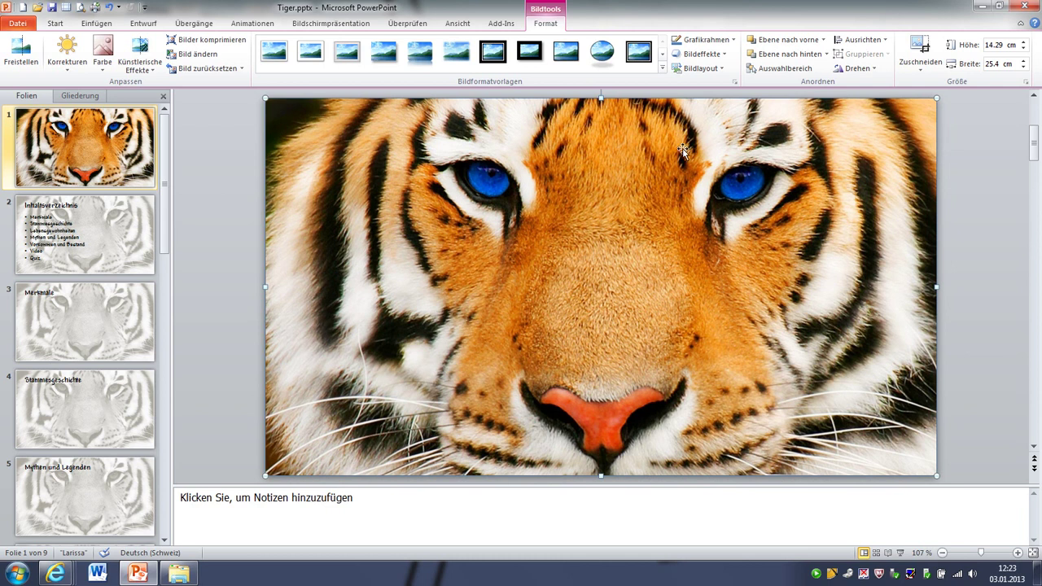
right_click(598, 188)
mouse_move(653, 301)
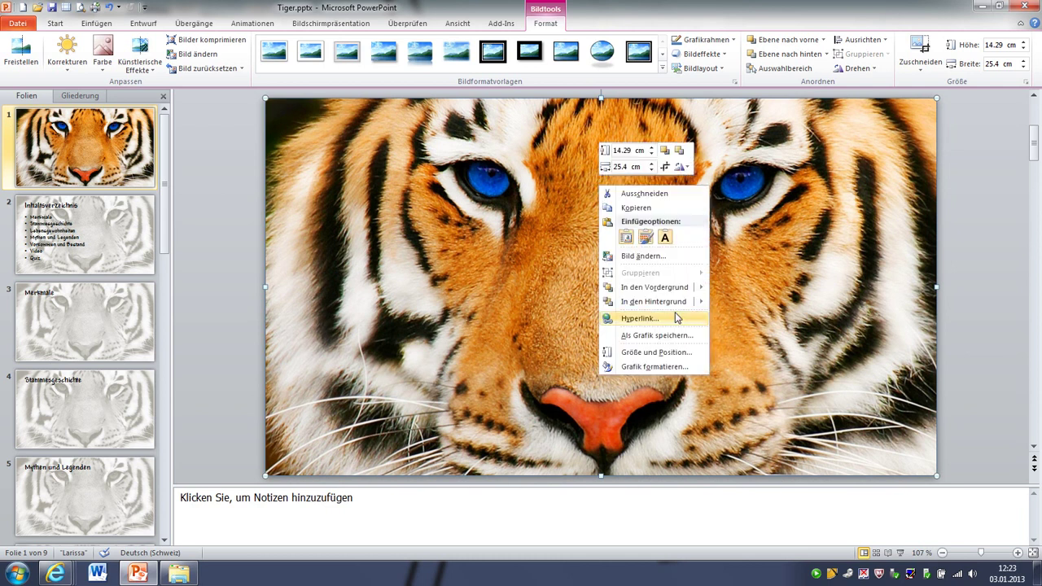
left_click(679, 304)
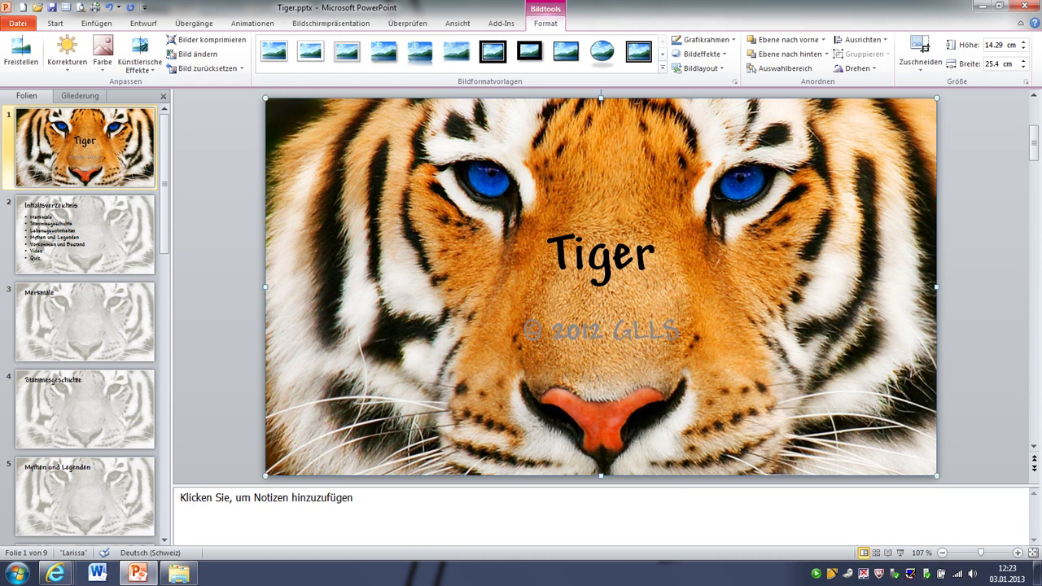
Make the whole '© 2012 GLLS' copyright line black at 20 pt.
double_click(656, 332)
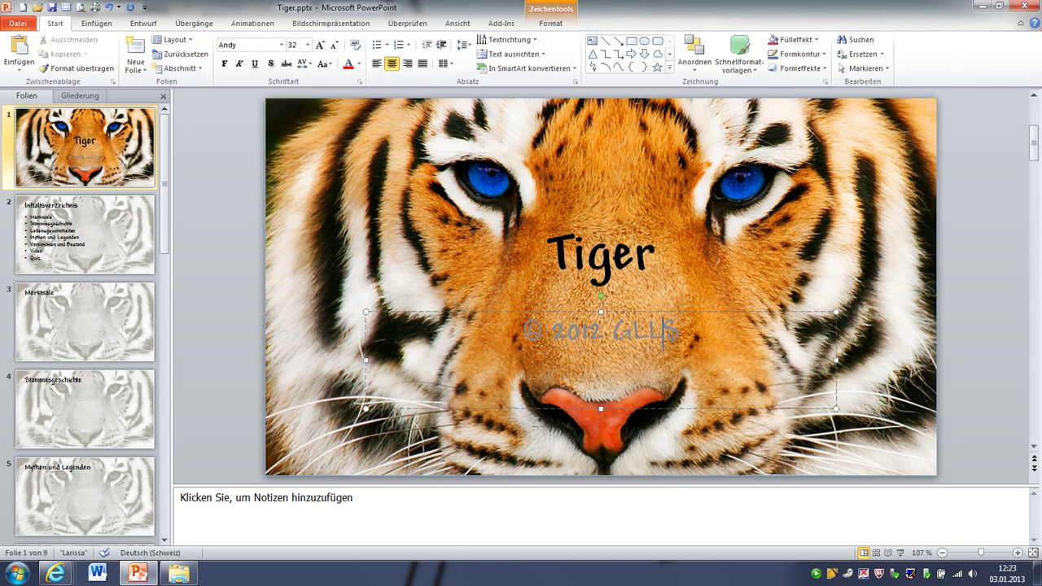
left_click(651, 333)
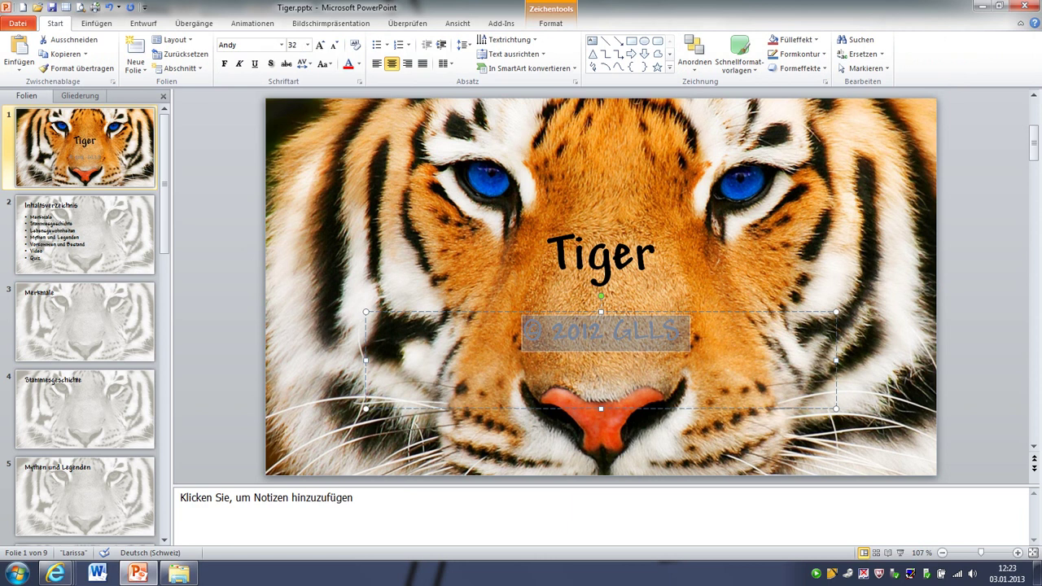
left_click(359, 64)
left_click(359, 90)
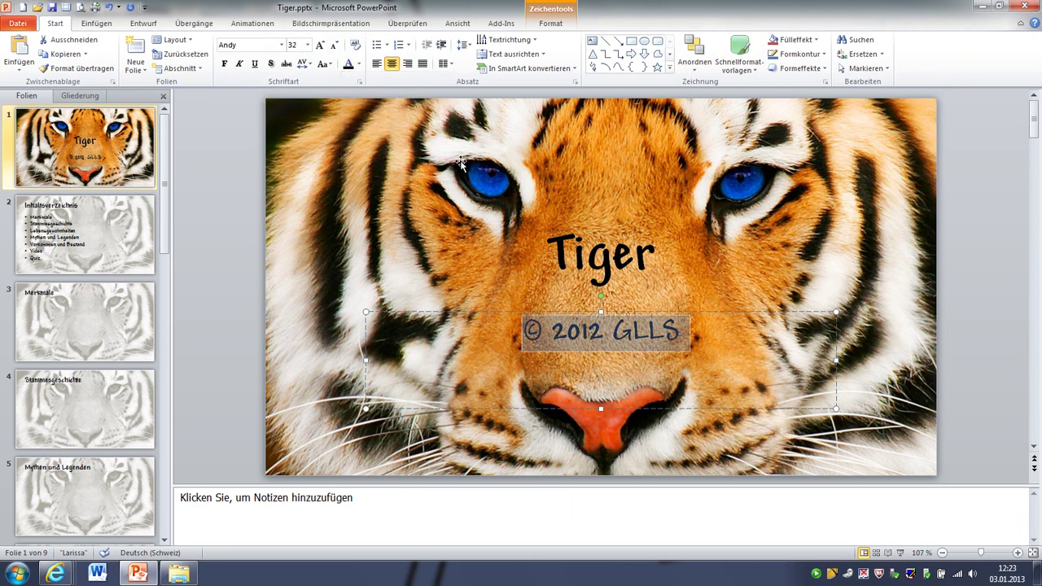
left_click(308, 46)
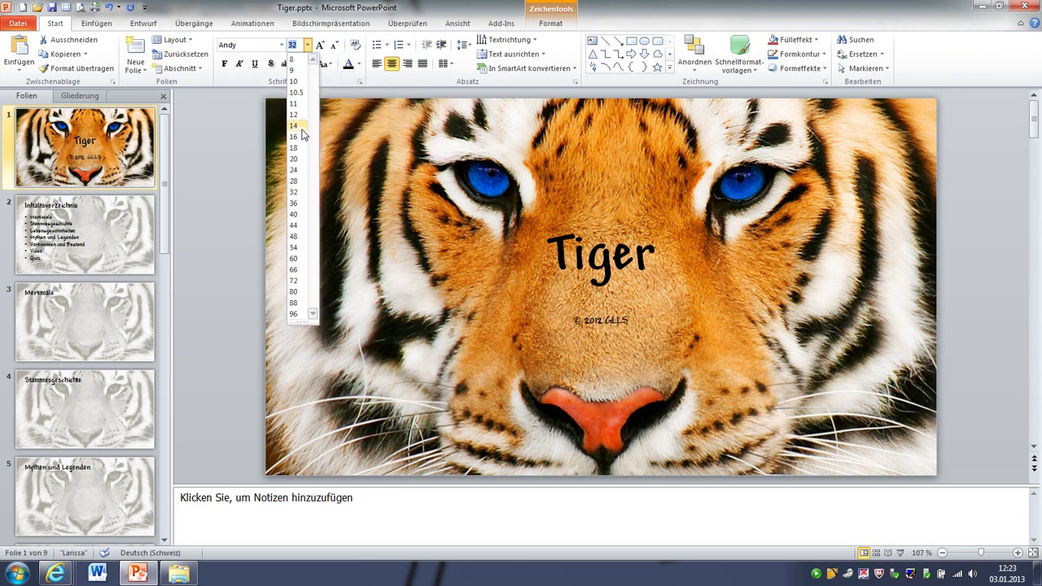
left_click(293, 160)
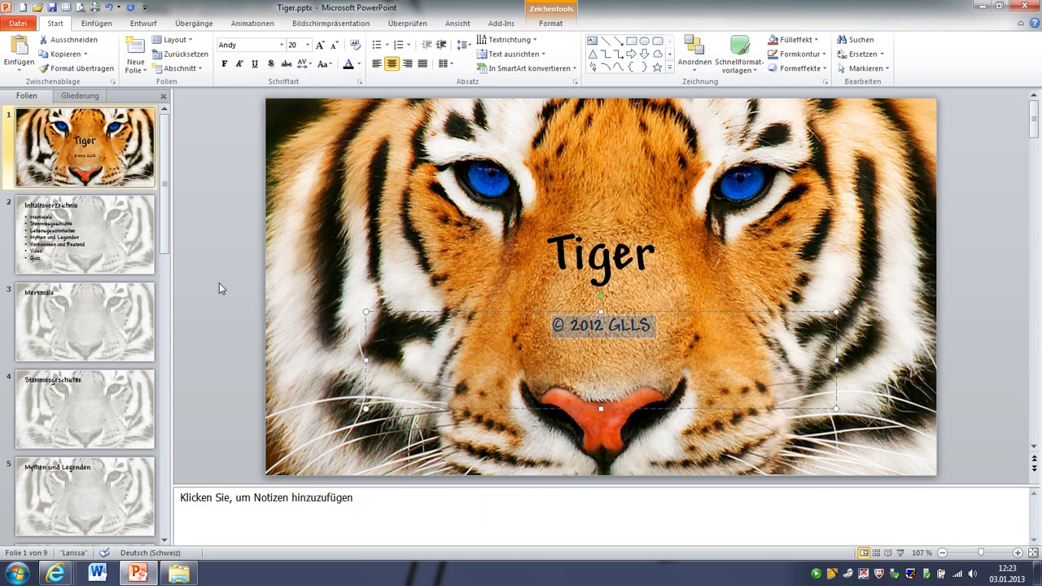
left_click(206, 200)
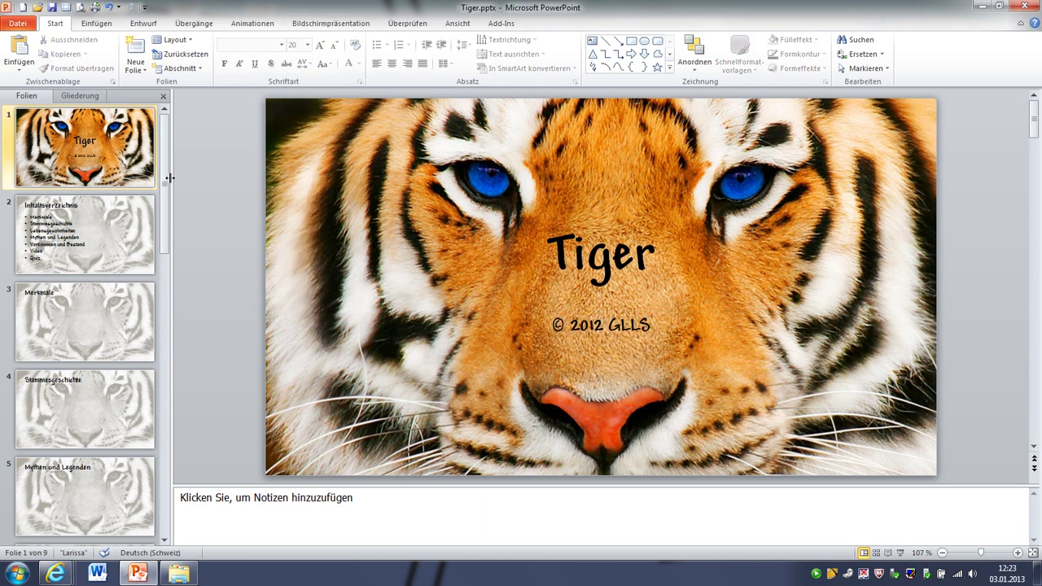
Scroll down the slide thumbnail pane and drag a lower thumbnail upward.
scroll(154, 310, "down", 1)
scroll(159, 366, "down", 1)
scroll(161, 423, "down", 1)
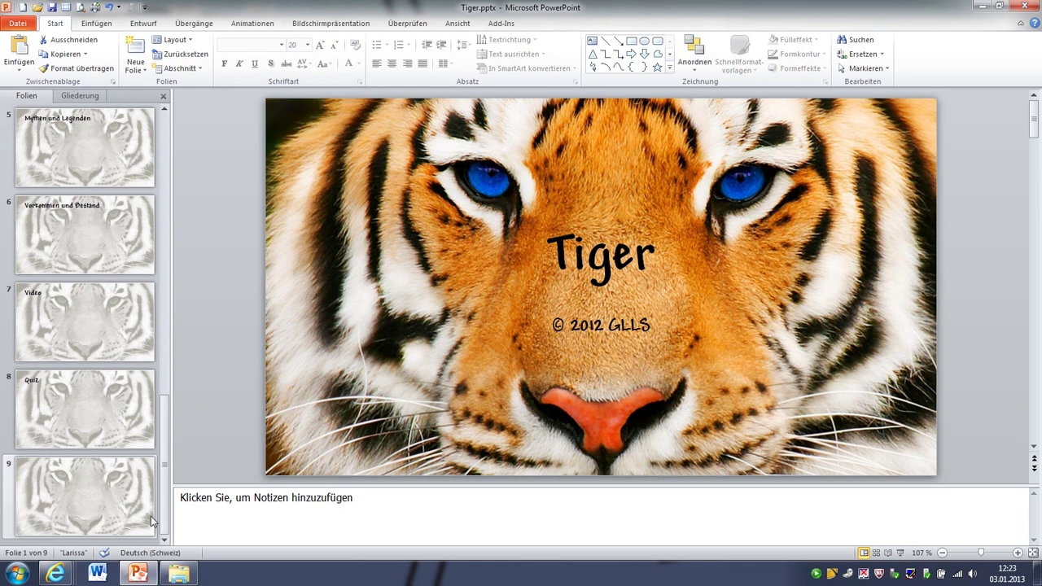
scroll(163, 486, "down", 1)
left_click_drag(163, 486, 159, 179)
left_click(234, 158)
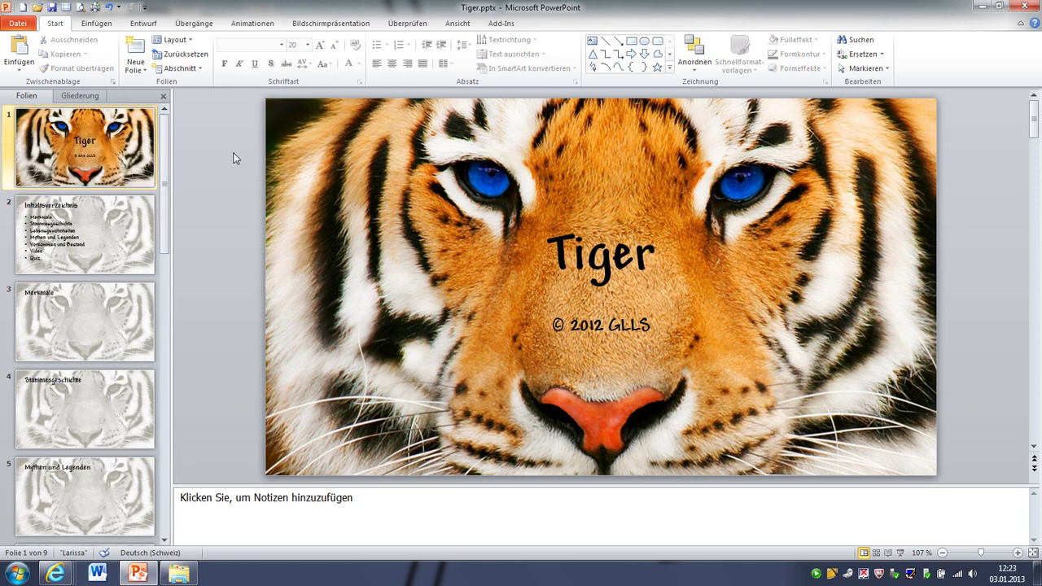